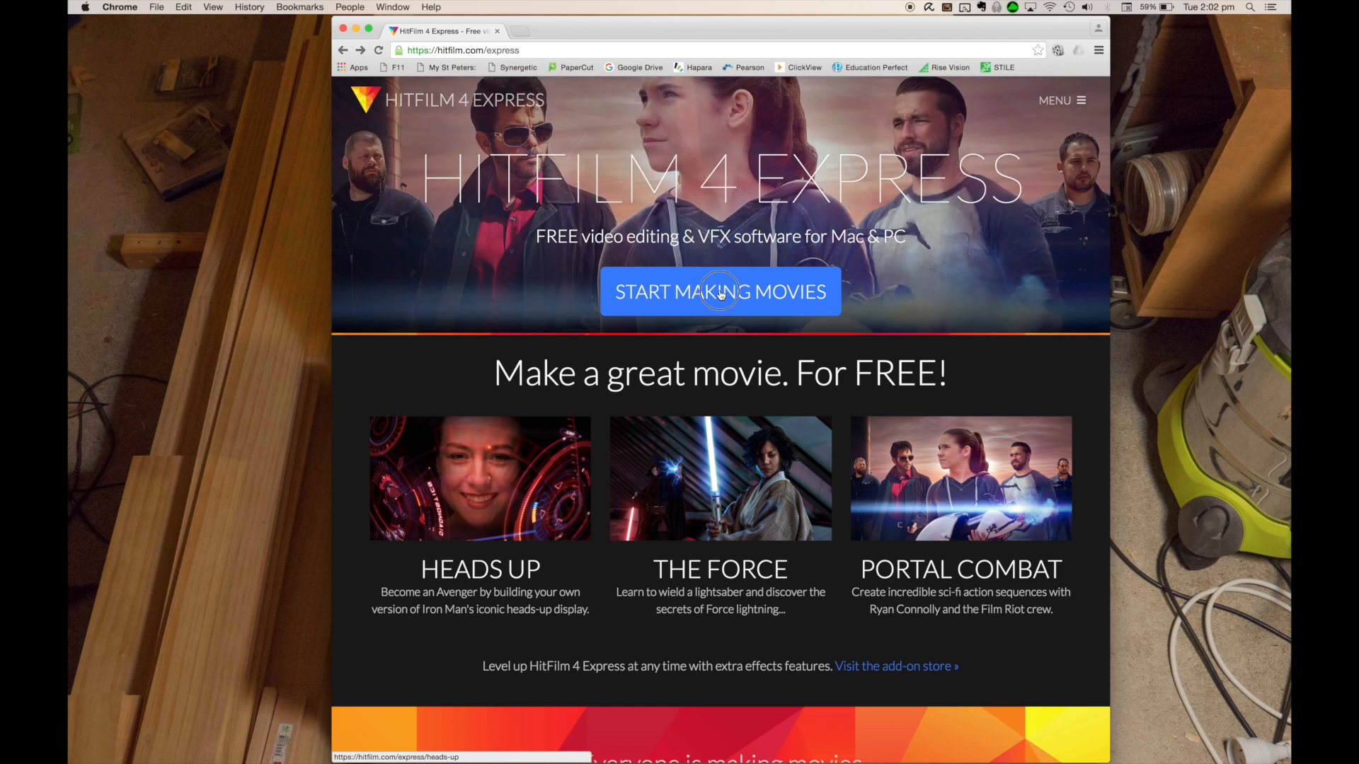
Open the HitFilm 4 Express Heads Up page and follow its free download link
{"action": "left_click", "coordinate": [721, 292]}
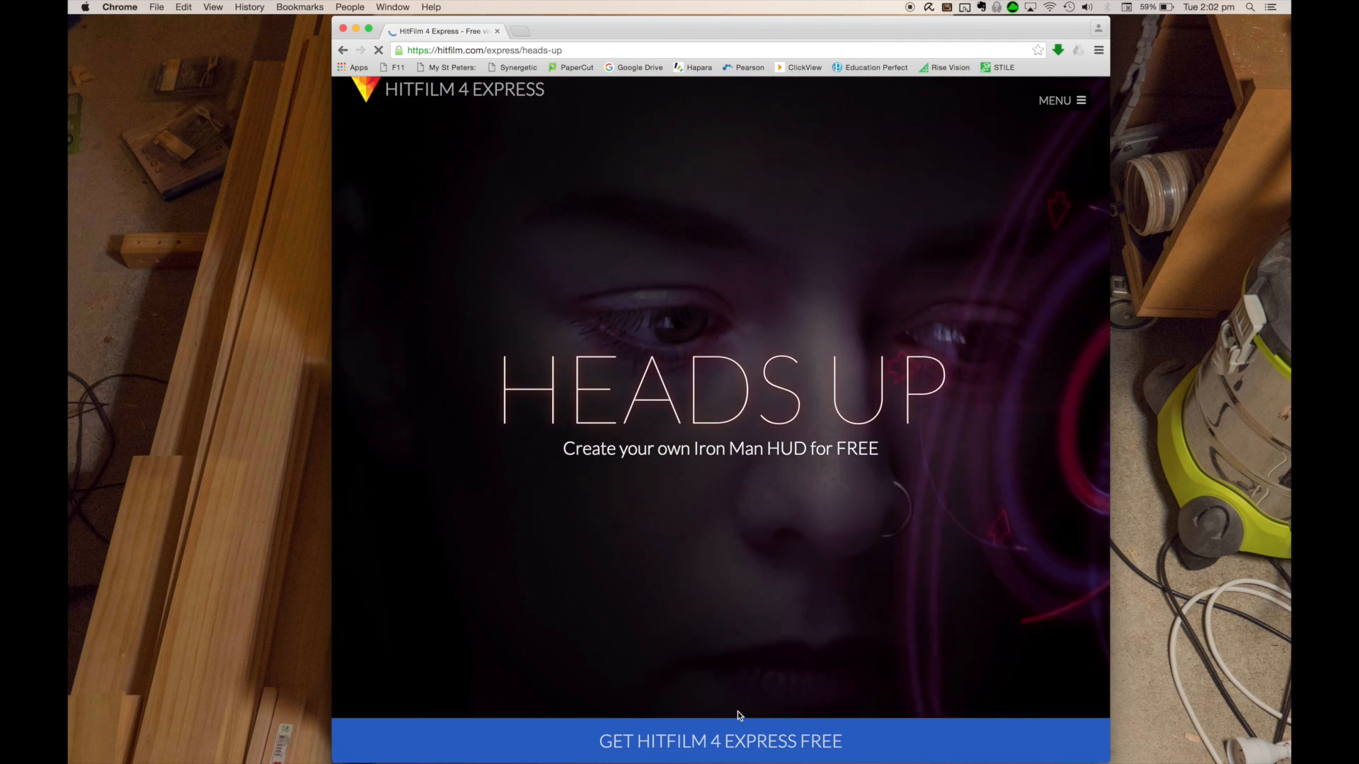
{"action": "left_click", "coordinate": [728, 746]}
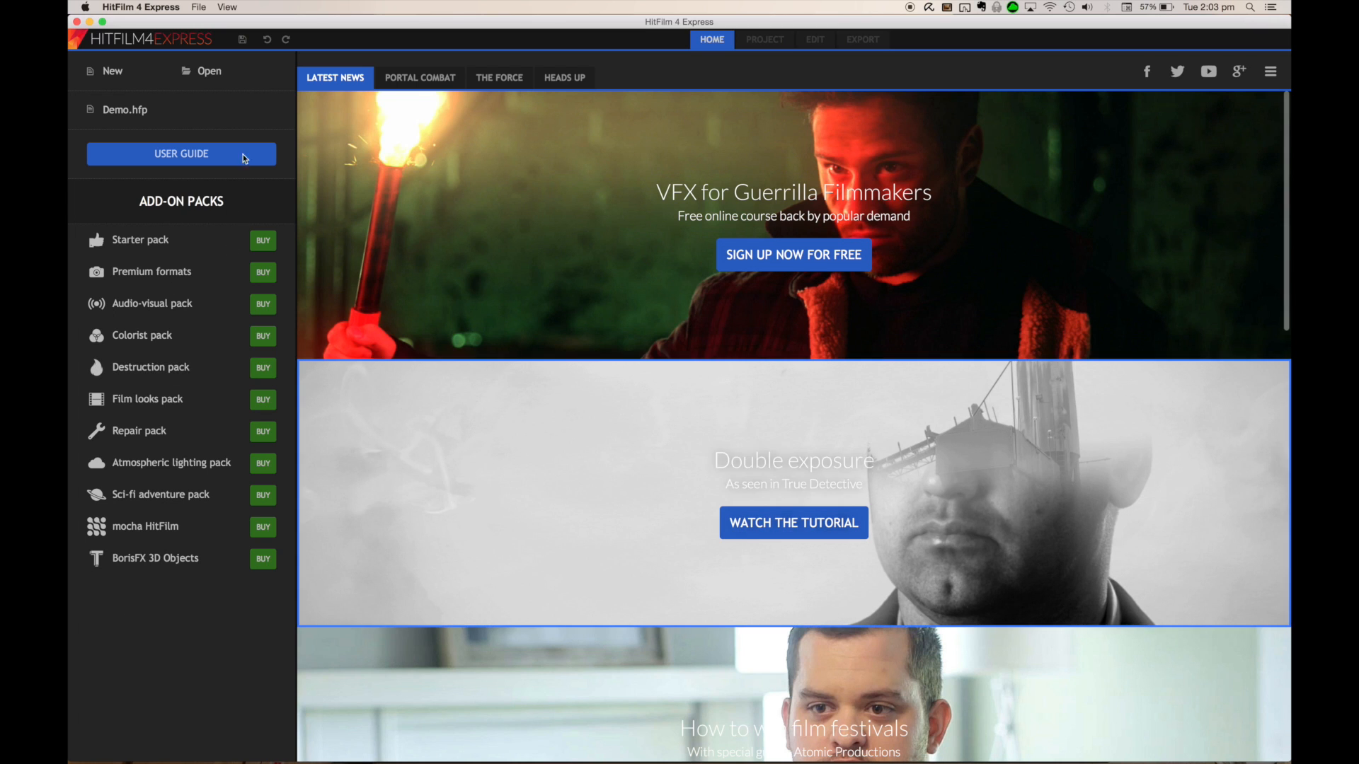
Create a new project with the 1080p Full HD @ 24 fps template and start editing
{"action": "left_click", "coordinate": [109, 74]}
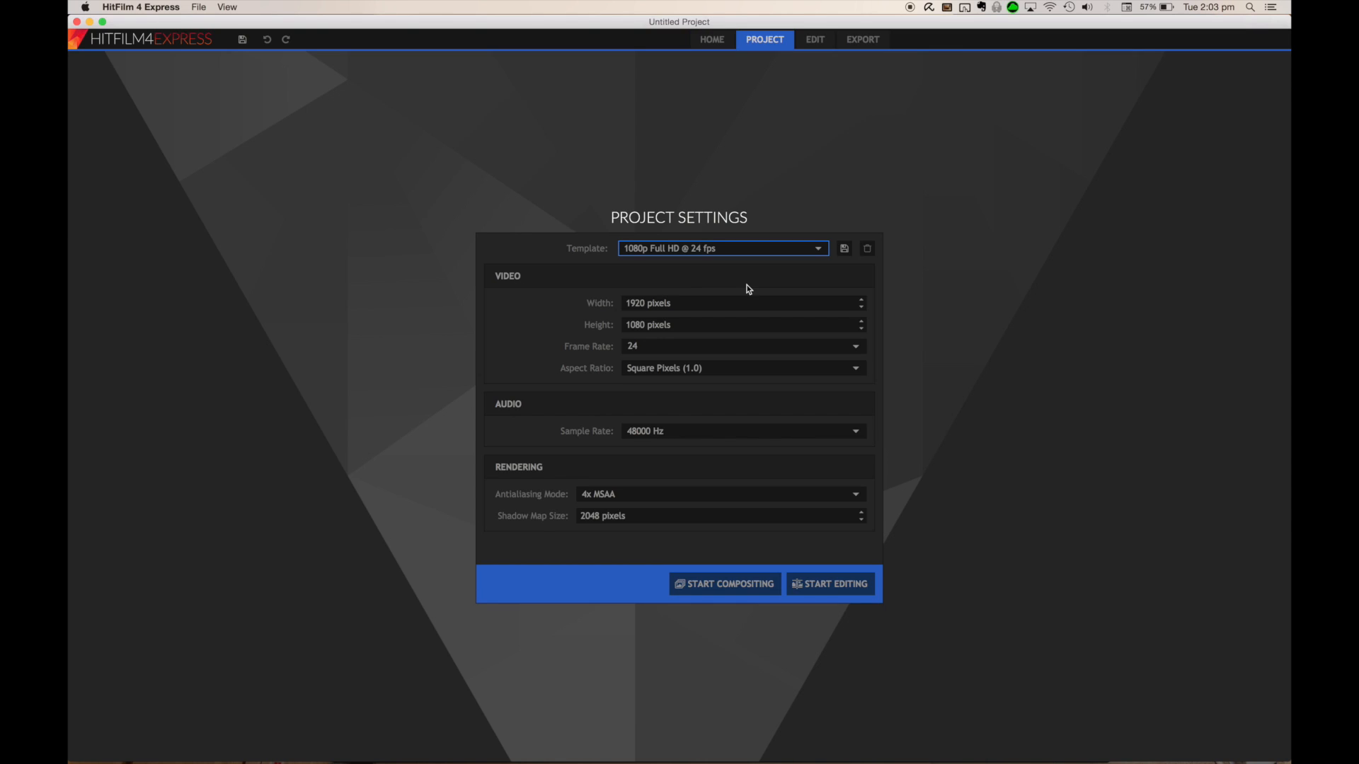
{"action": "left_click", "coordinate": [741, 247]}
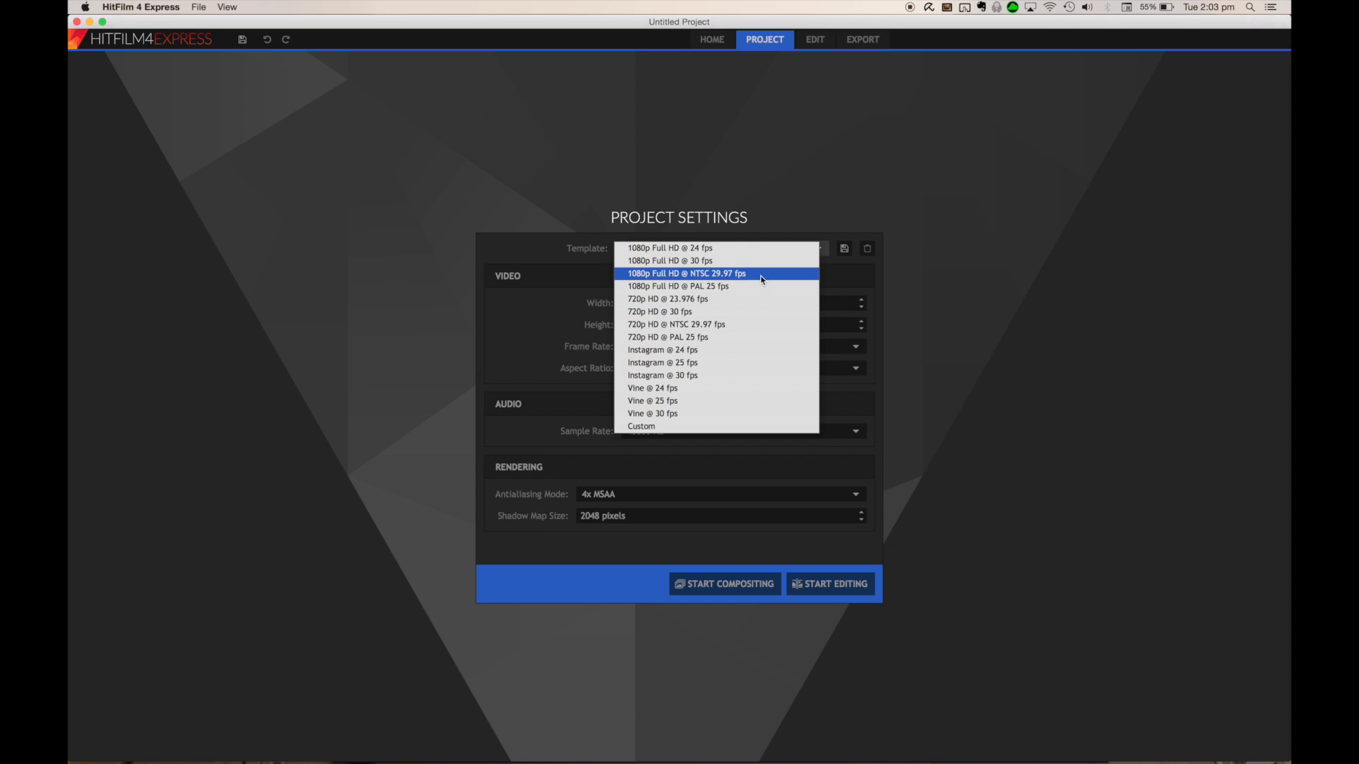
{"action": "left_click", "coordinate": [716, 247]}
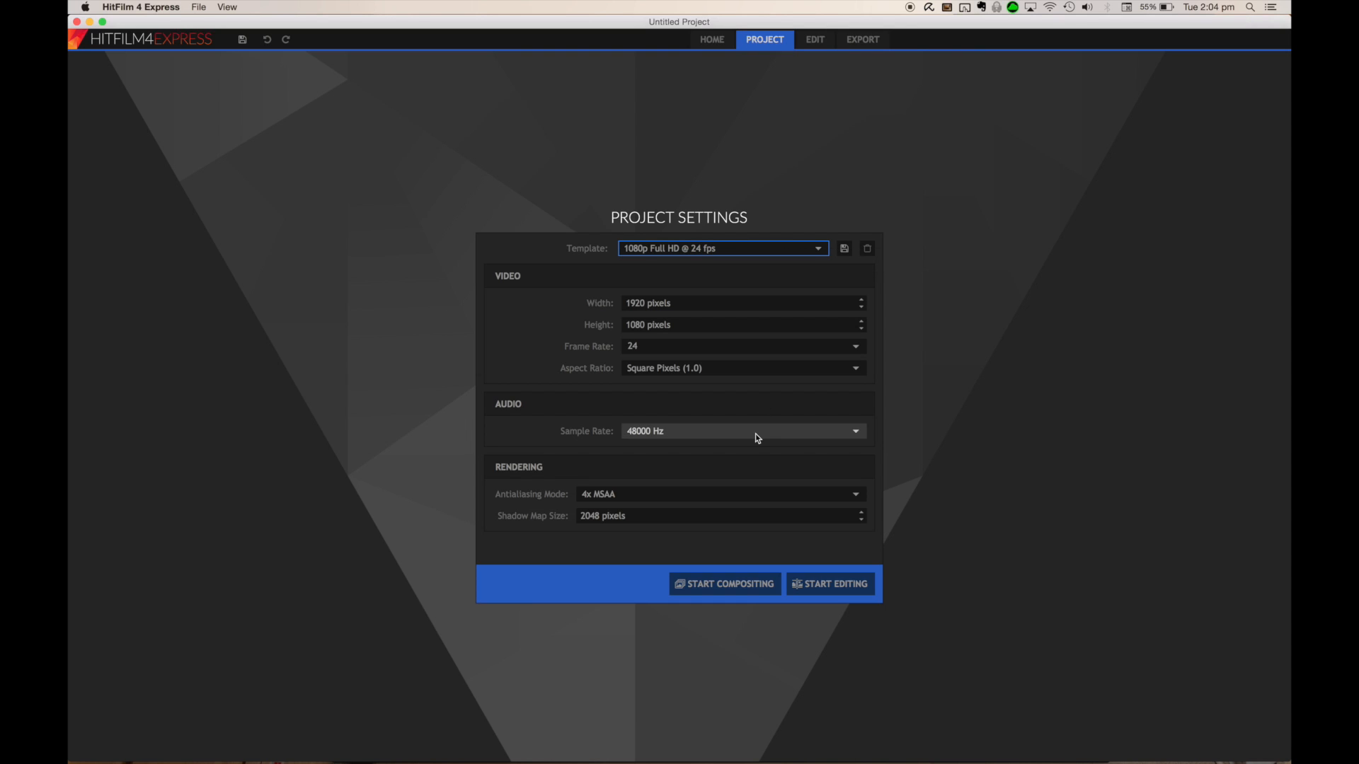
{"action": "left_click", "coordinate": [820, 584]}
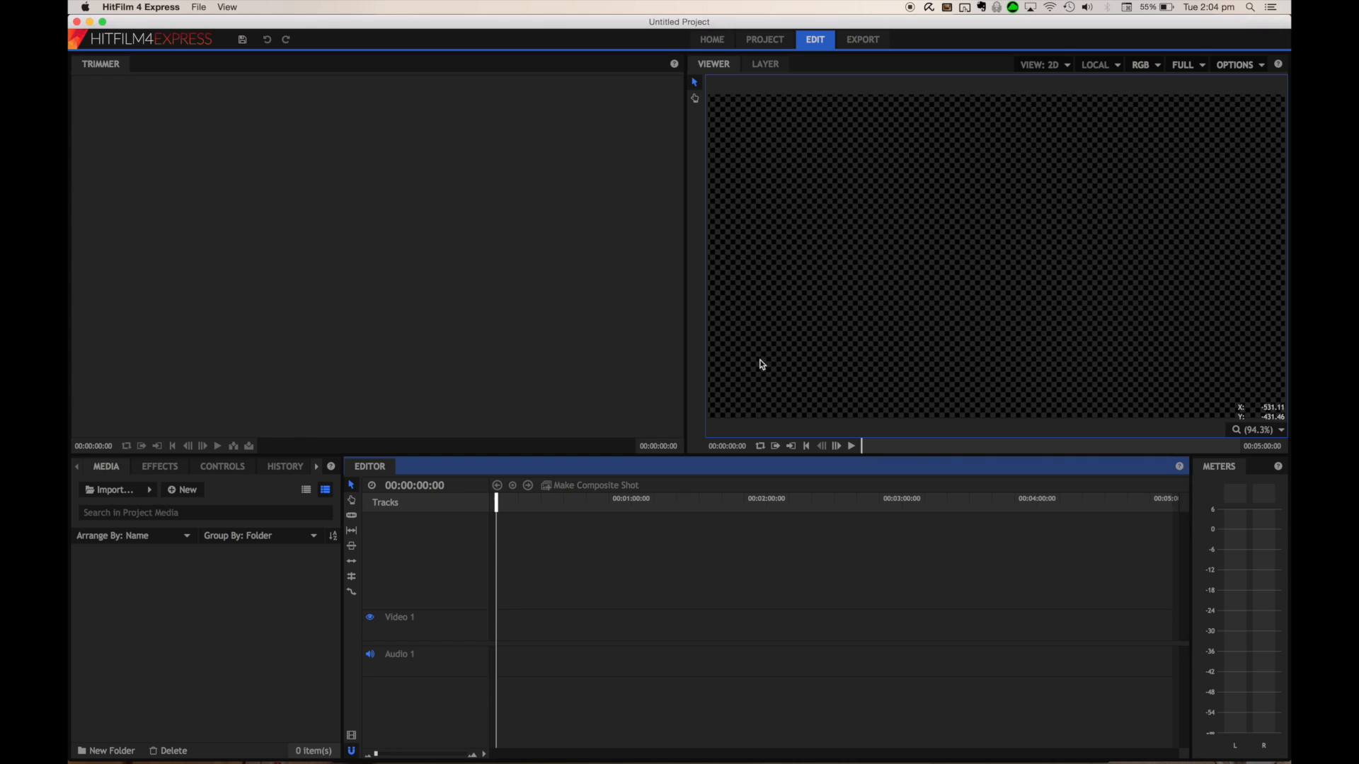
Examine the Media, Effects, Controls, History and Text panels of the editing workspace
{"action": "left_click", "coordinate": [804, 293]}
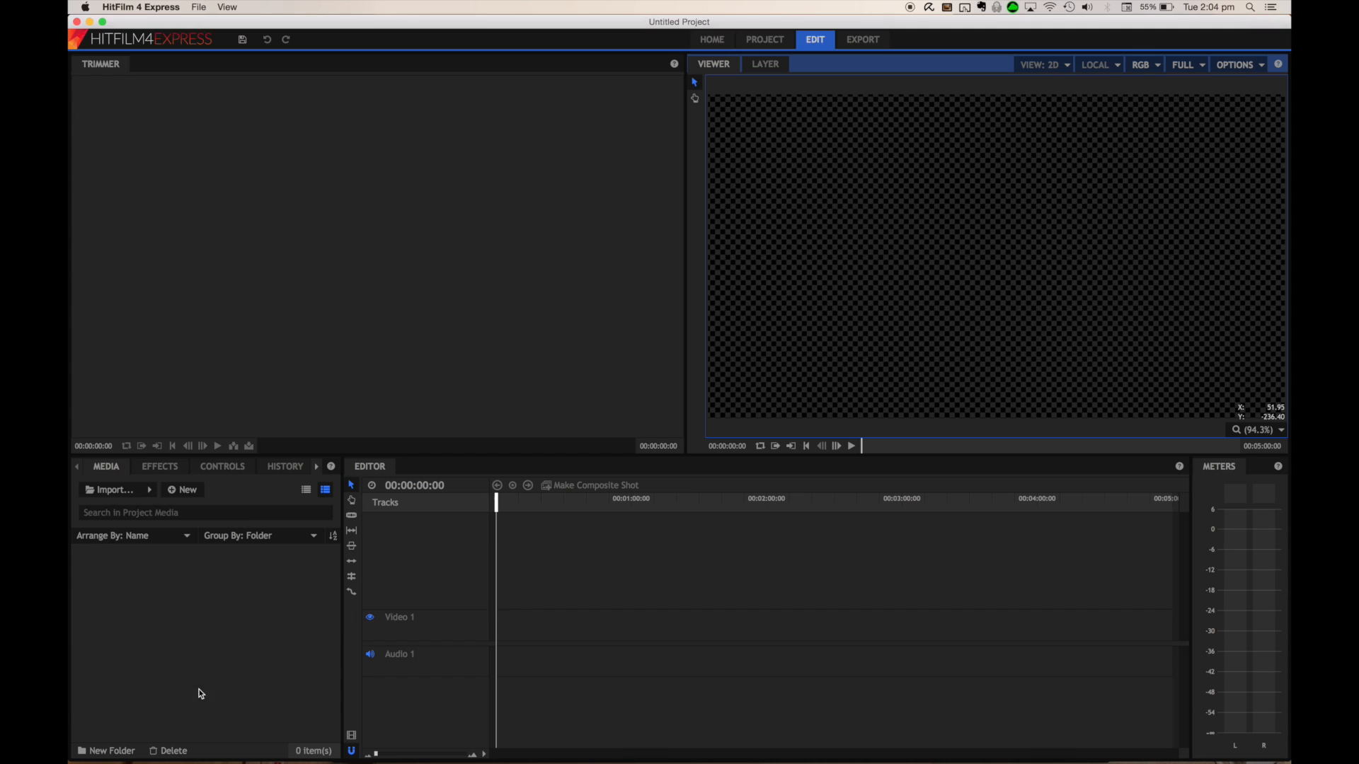
{"action": "left_click", "coordinate": [160, 466]}
{"action": "left_click", "coordinate": [284, 469]}
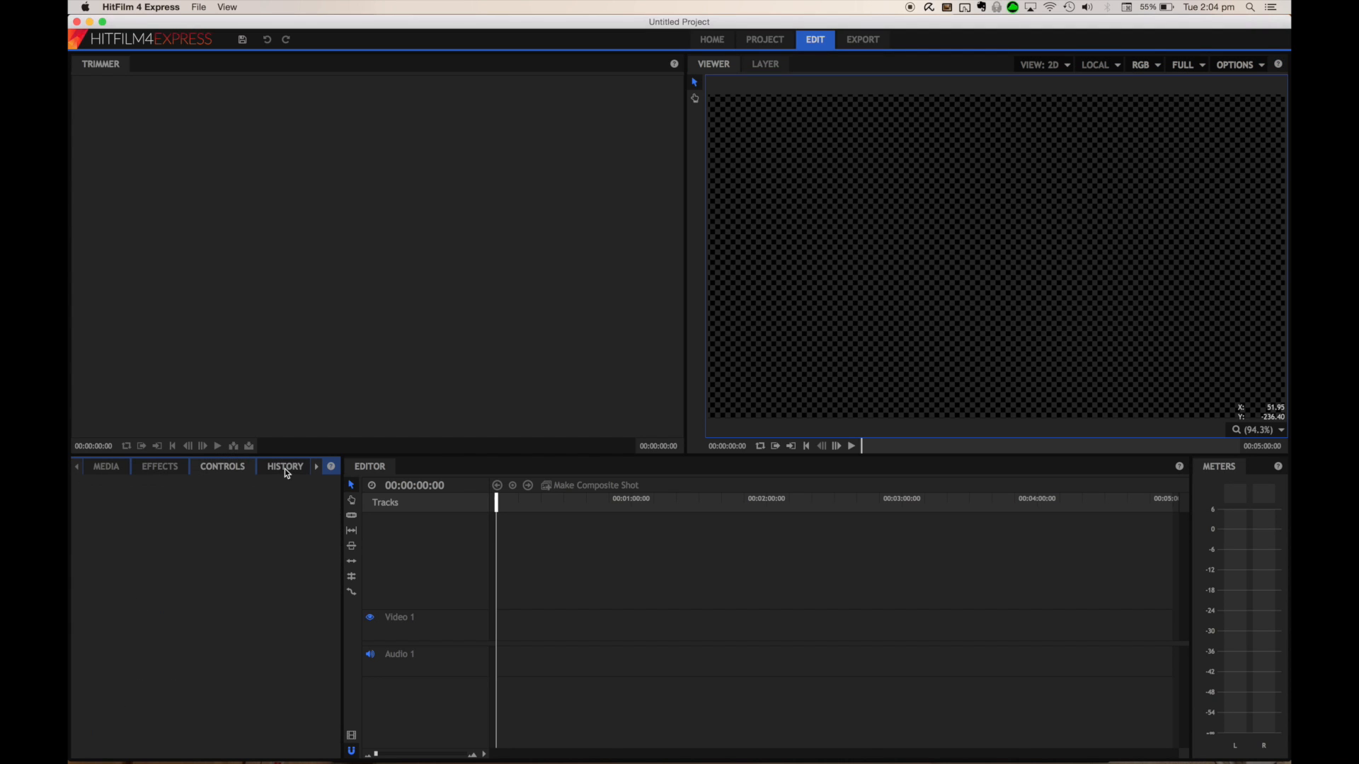
{"action": "left_click", "coordinate": [316, 467]}
{"action": "left_click", "coordinate": [290, 469]}
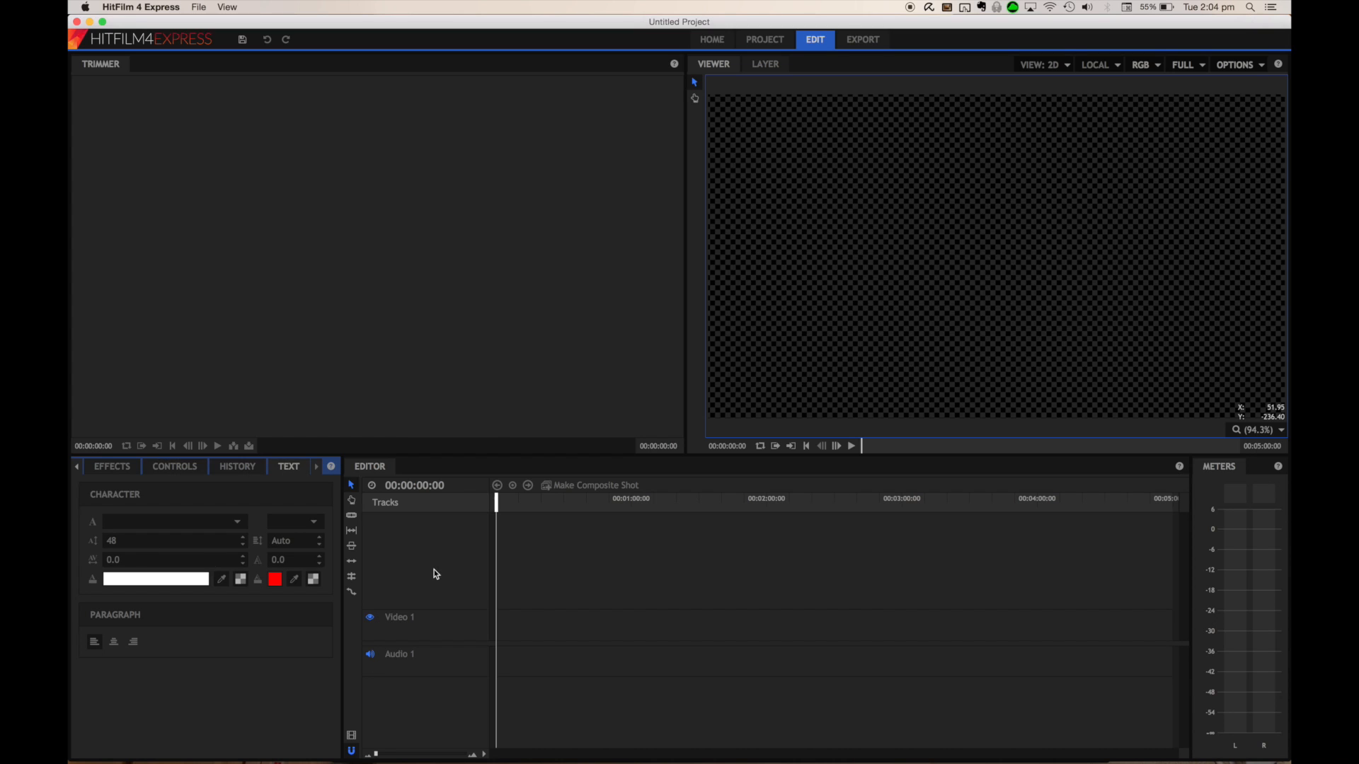
{"action": "left_click", "coordinate": [638, 612]}
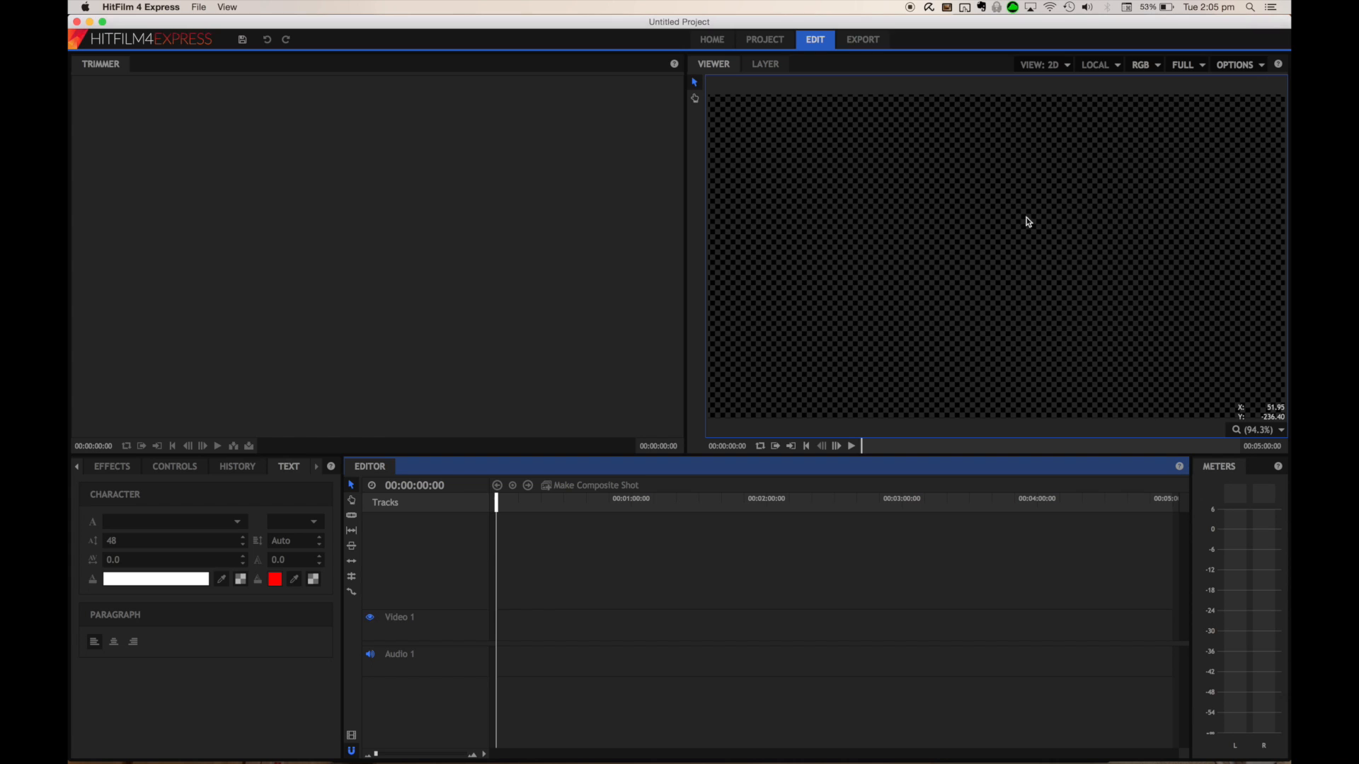
{"action": "left_click", "coordinate": [1004, 217]}
{"action": "left_click", "coordinate": [204, 221]}
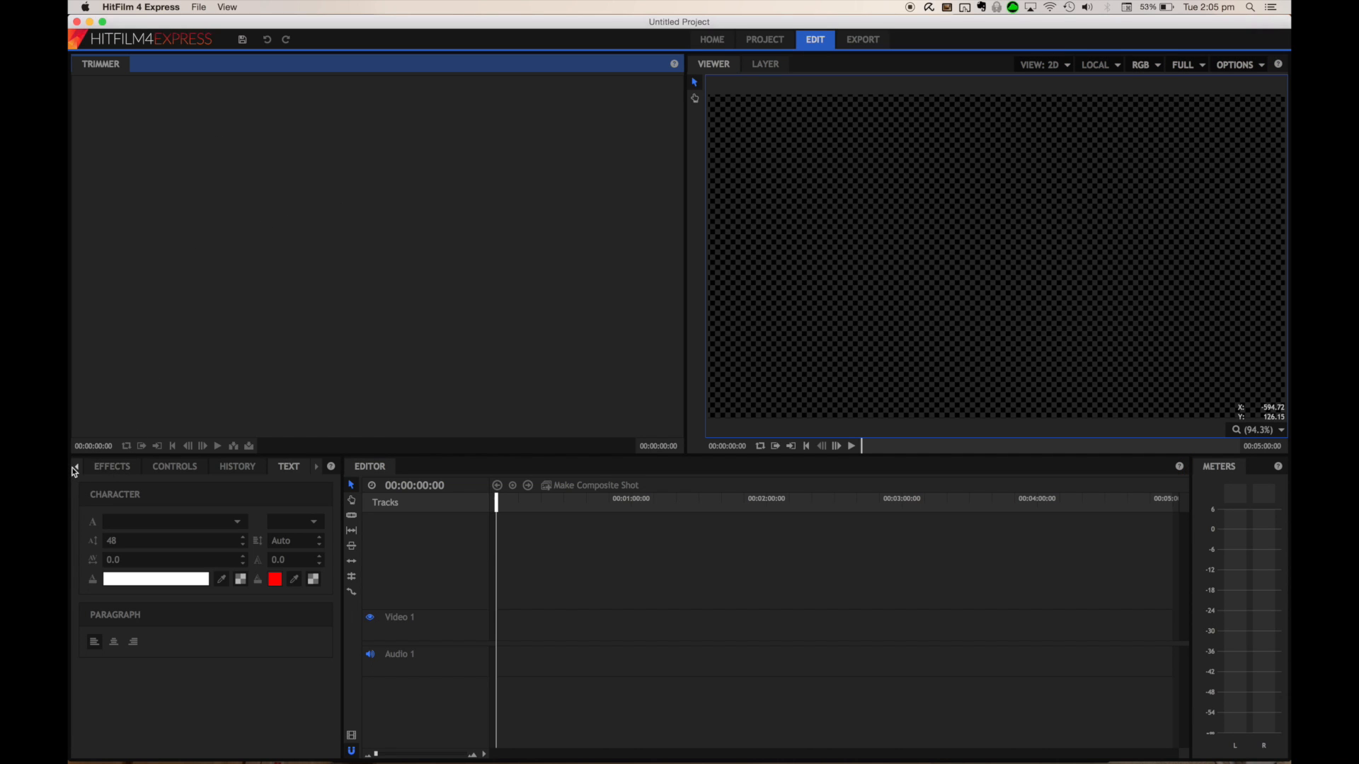
{"action": "left_click", "coordinate": [77, 469]}
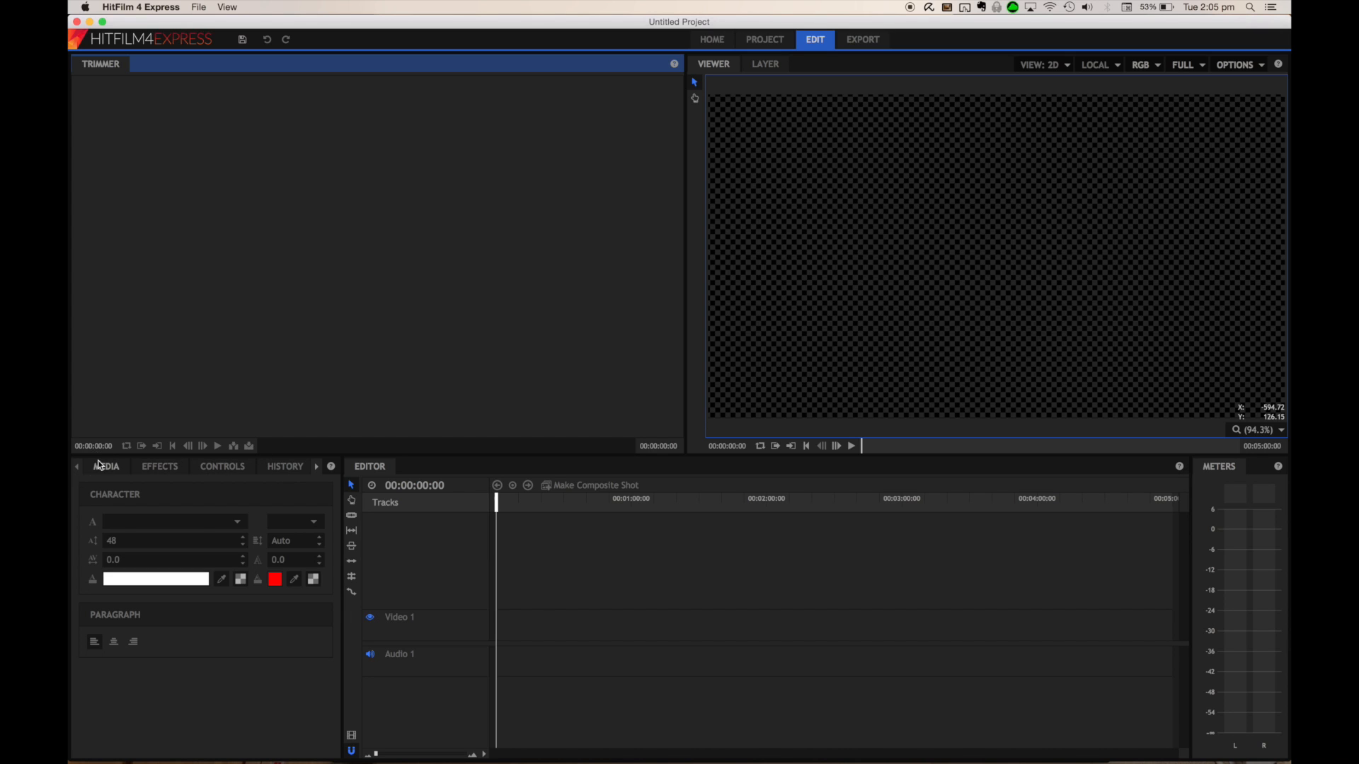
{"action": "left_click", "coordinate": [106, 468]}
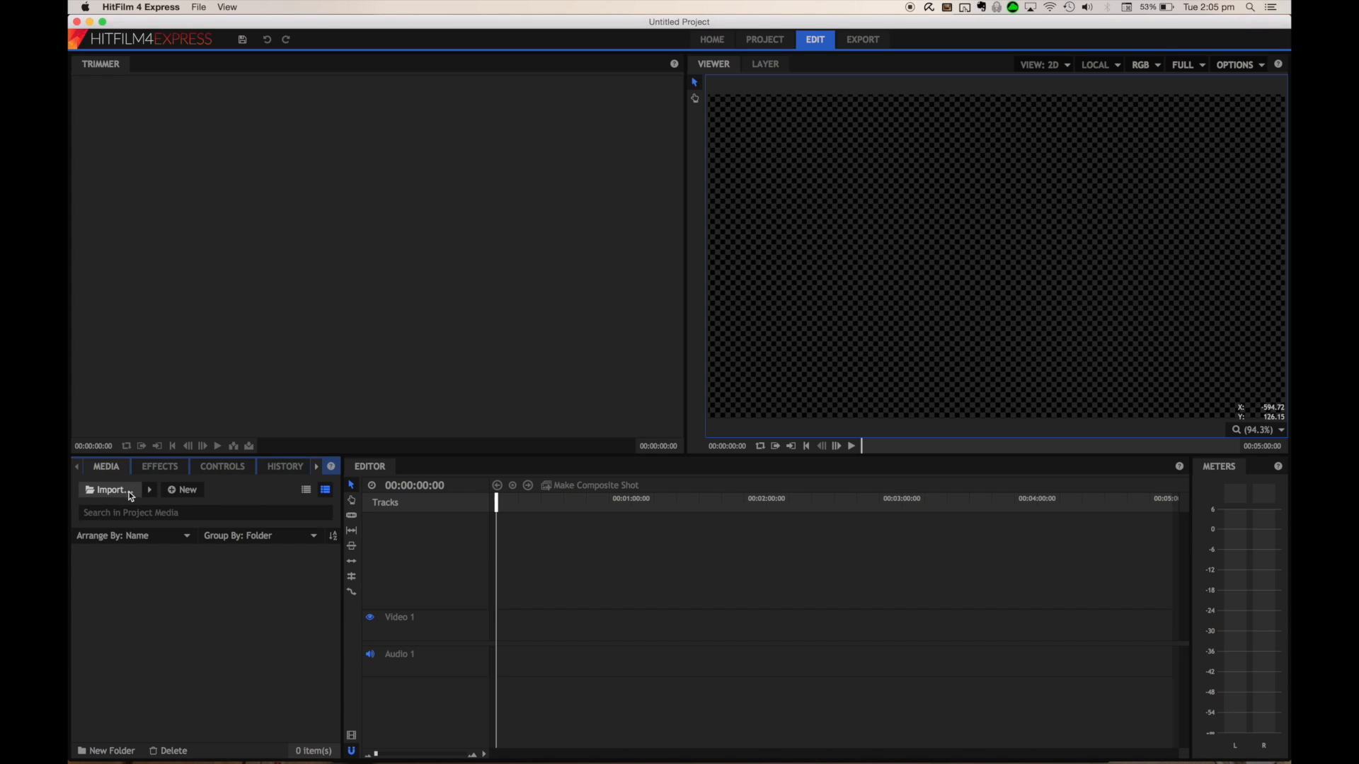
Import the project's media files and open 26 Bohr's Model of the Atom.mov in the trimmer
{"action": "left_click", "coordinate": [109, 490]}
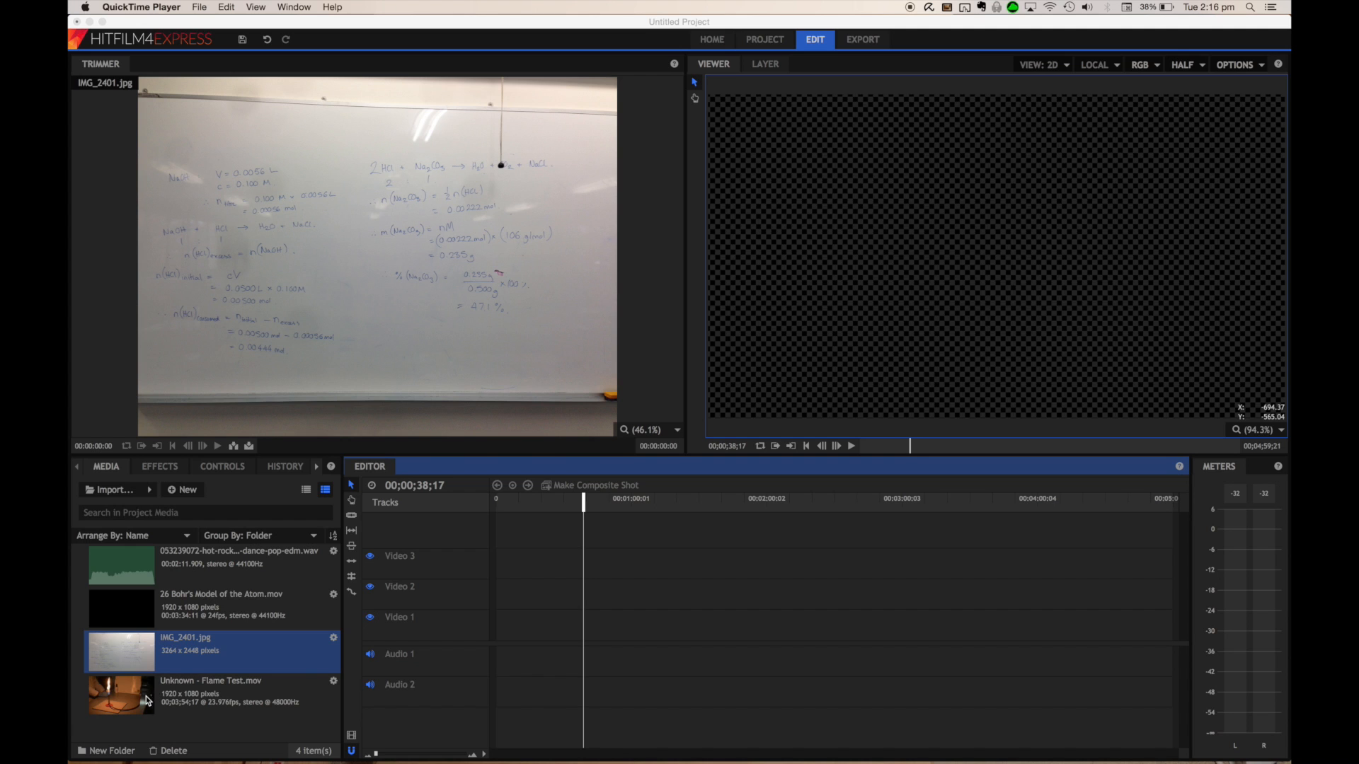
{"action": "left_click", "coordinate": [130, 621]}
{"action": "left_click", "coordinate": [131, 619]}
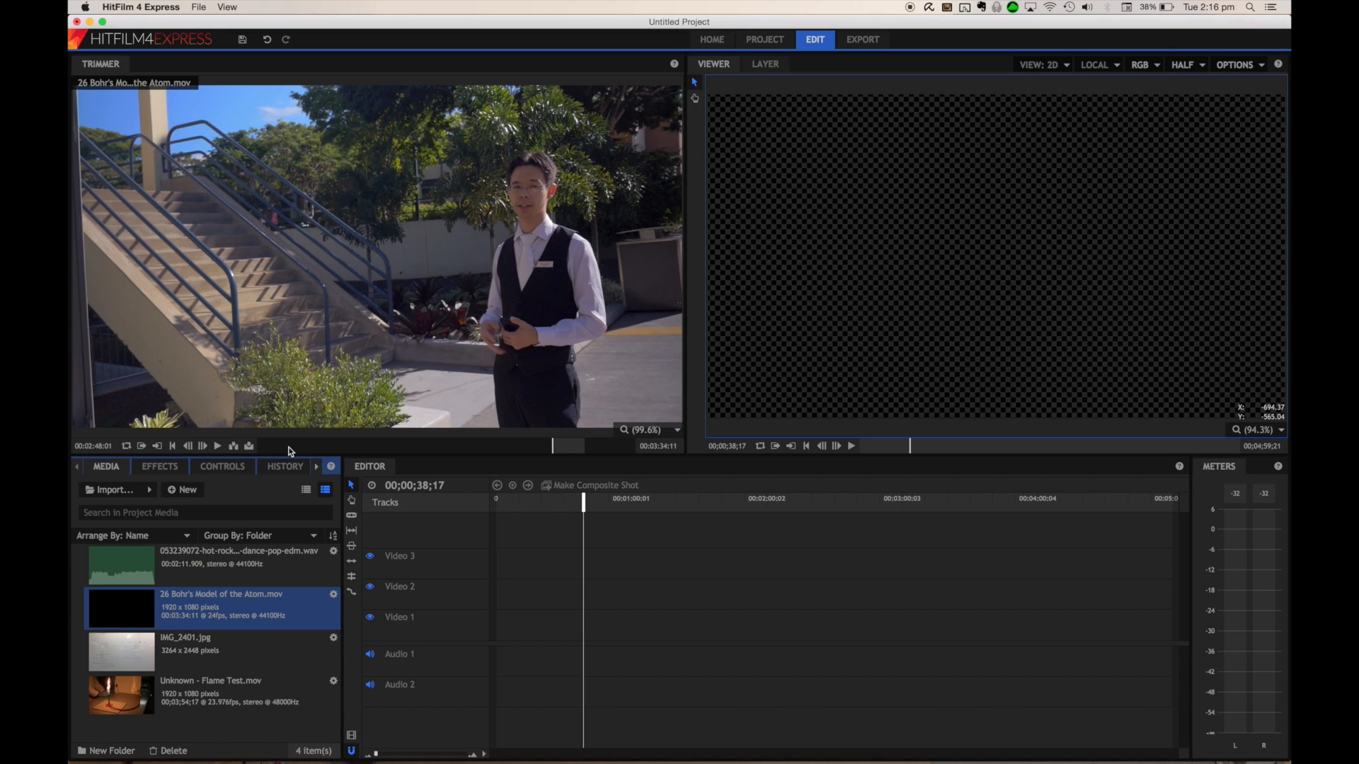
Scrub through the Bohr's Model clip in the trimmer to review its content
{"action": "left_click", "coordinate": [367, 341]}
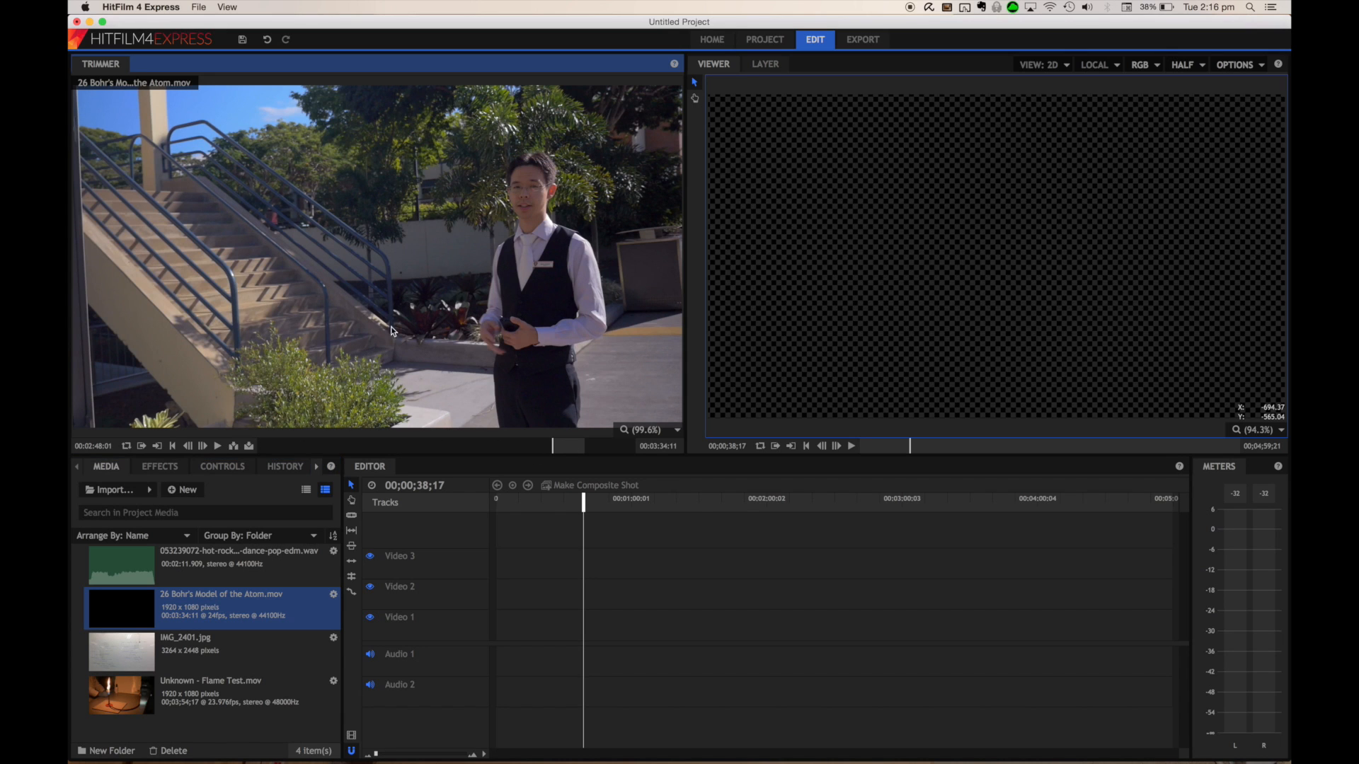
{"action": "left_click", "coordinate": [553, 620]}
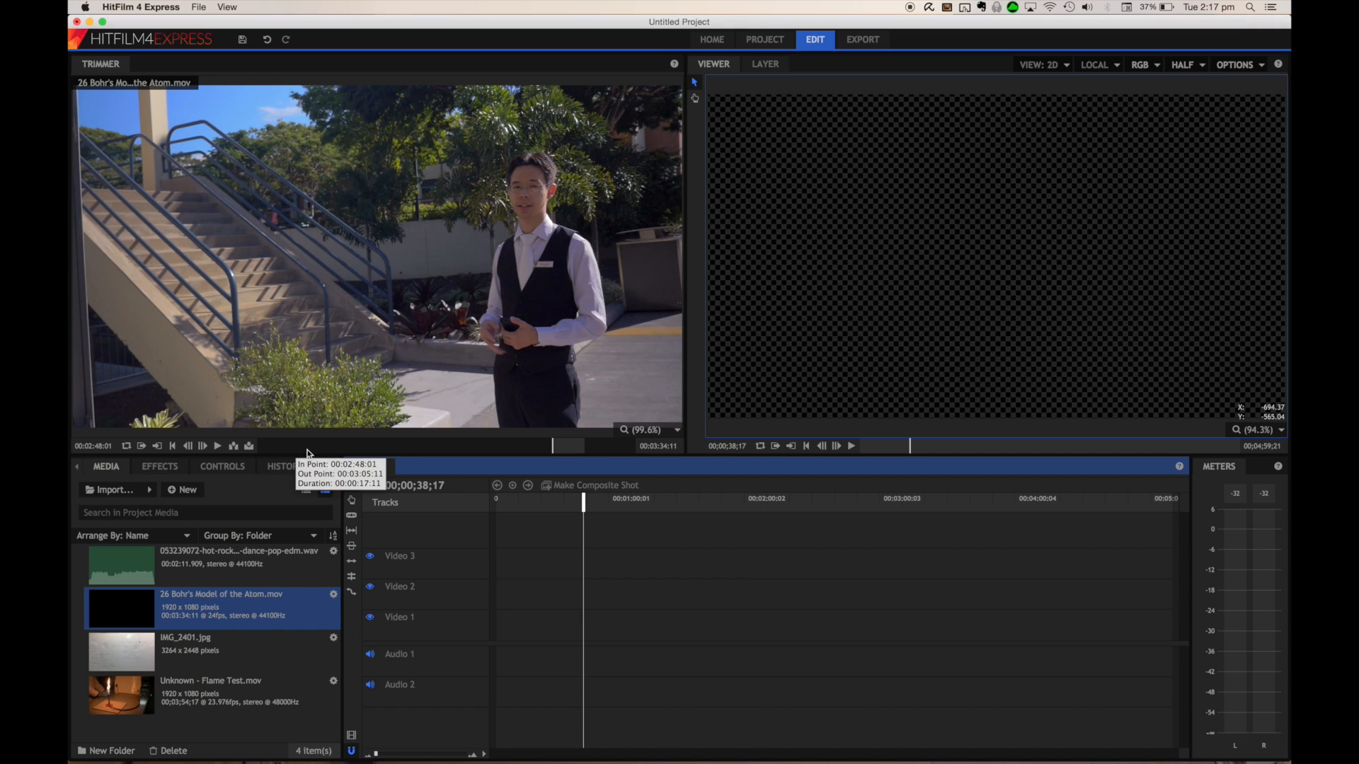
{"action": "left_click", "coordinate": [483, 451]}
{"action": "left_click_drag", "start_coordinate": [484, 453], "coordinate": [303, 448]}
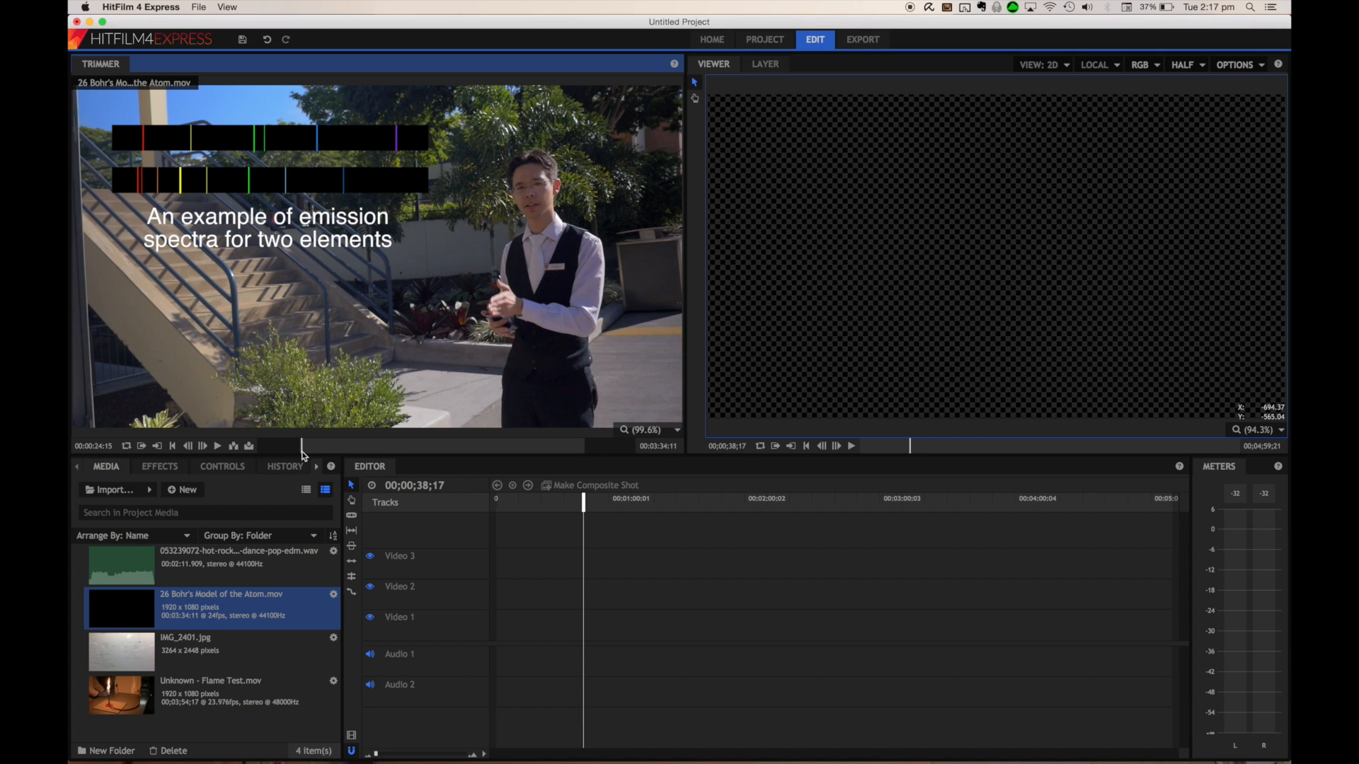
{"action": "left_click", "coordinate": [352, 450]}
{"action": "left_click_drag", "start_coordinate": [353, 450], "coordinate": [380, 448]}
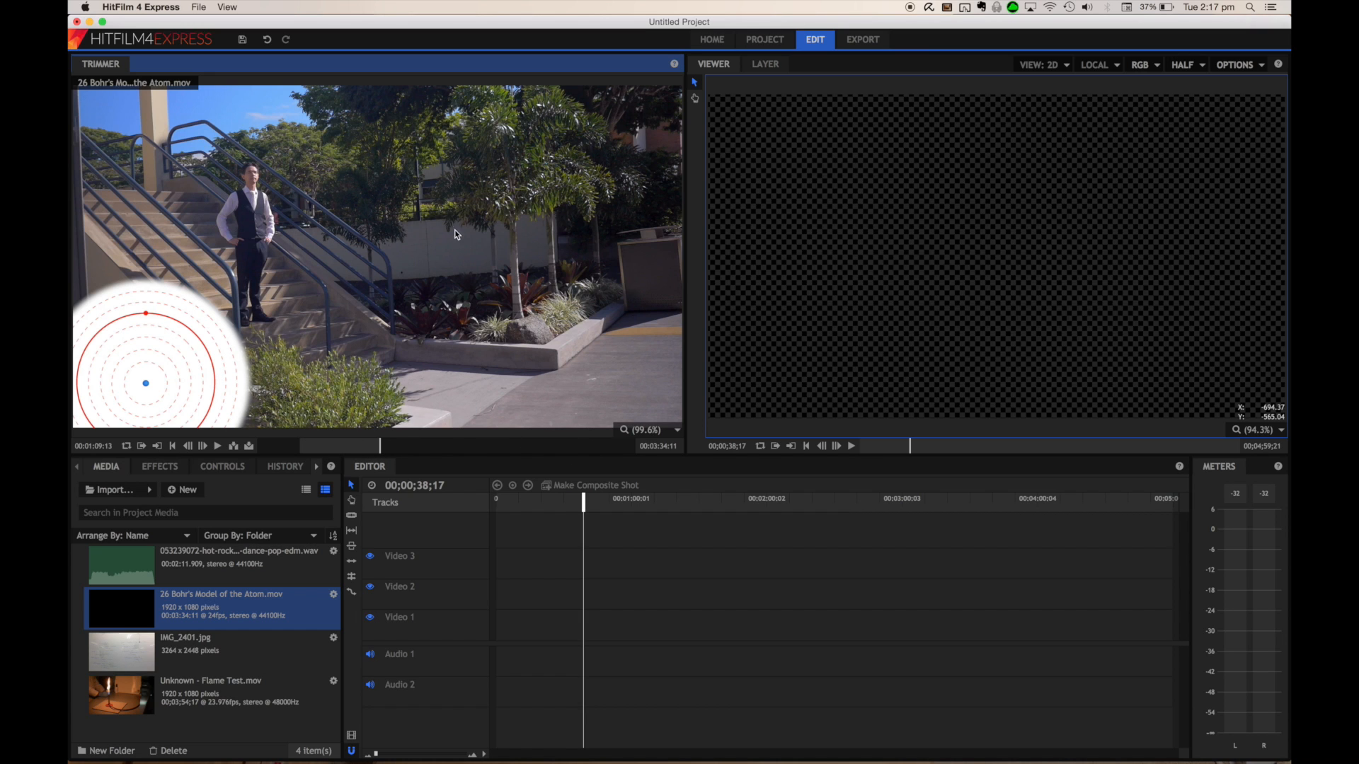
Add the Bohr's Model clip to the start of Video 1 and match the sequence settings to the clip
{"action": "left_click_drag", "start_coordinate": [375, 215], "coordinate": [491, 627]}
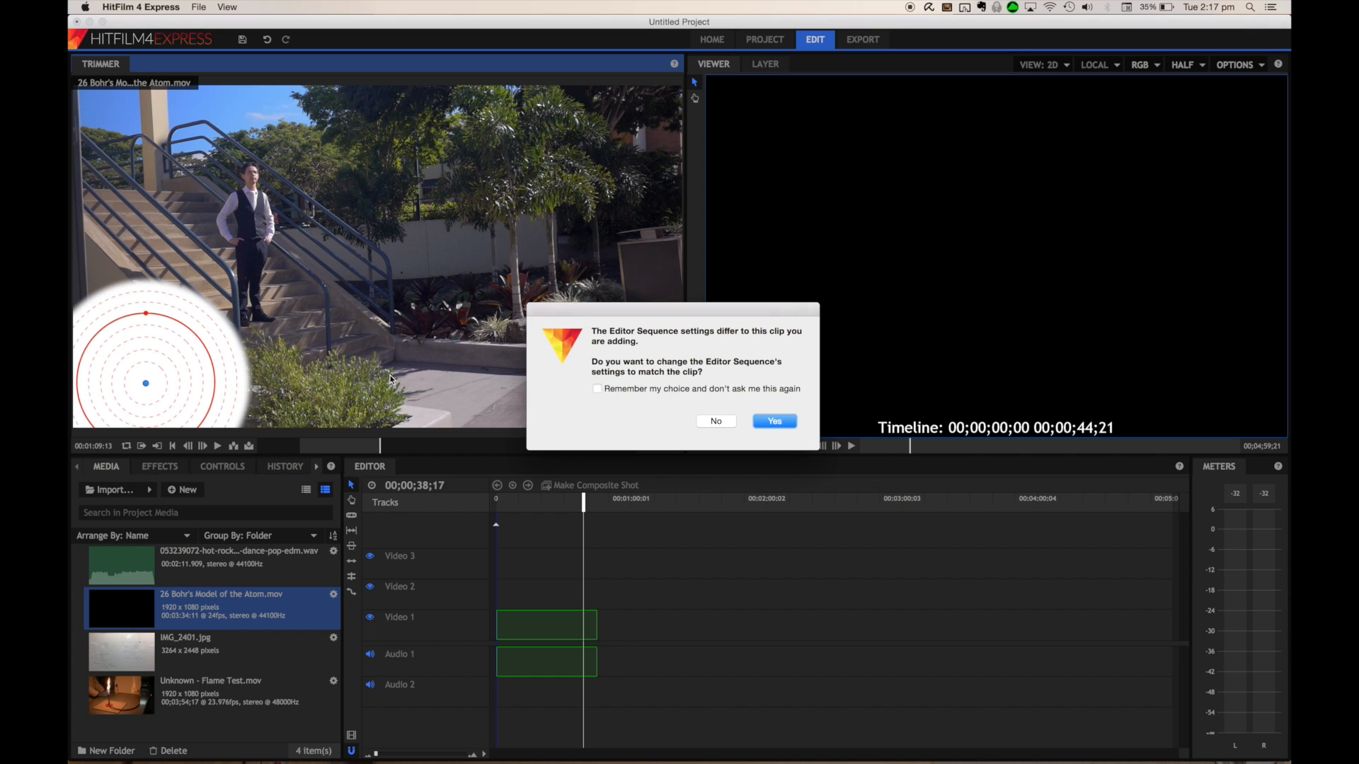
{"action": "left_click", "coordinate": [775, 422]}
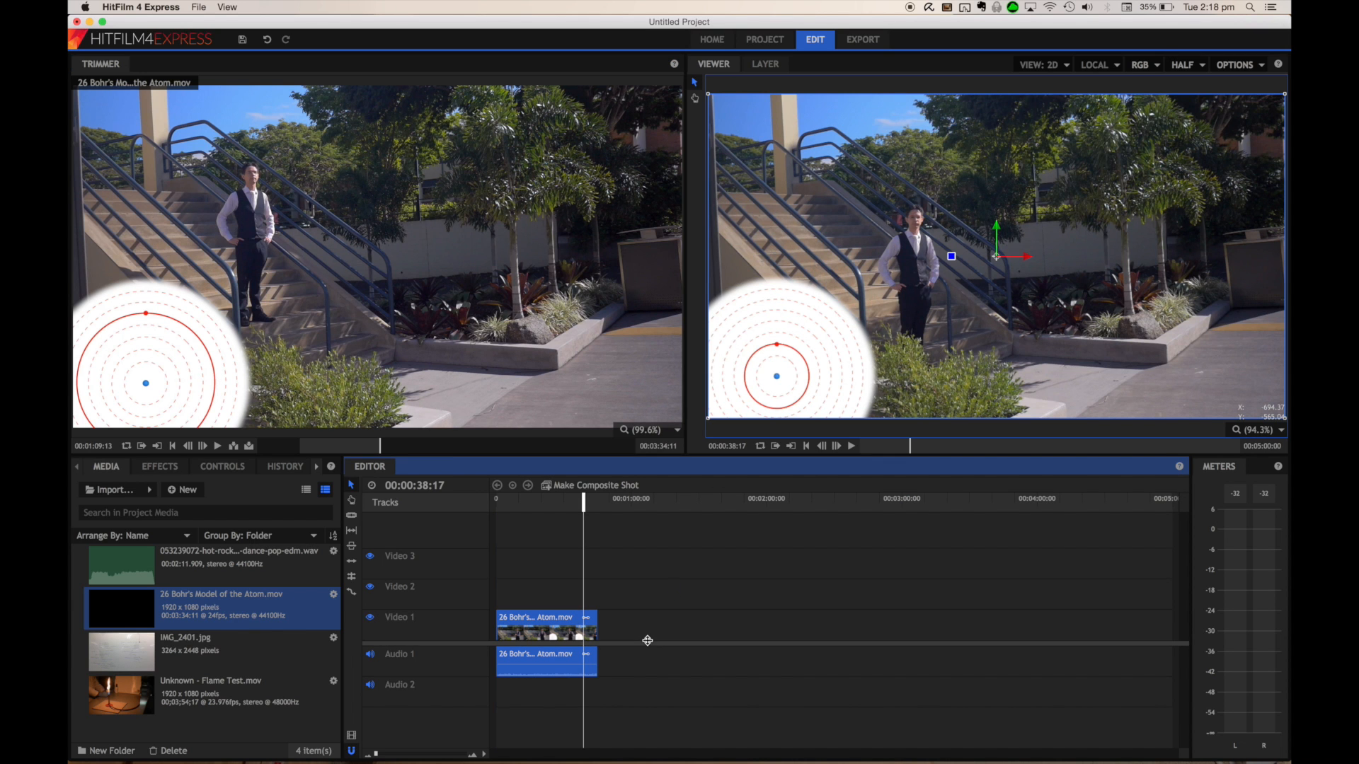
Append Unknown - Flame Test.mov to the timeline right after the Bohr's Model clip
{"action": "left_click", "coordinate": [122, 699]}
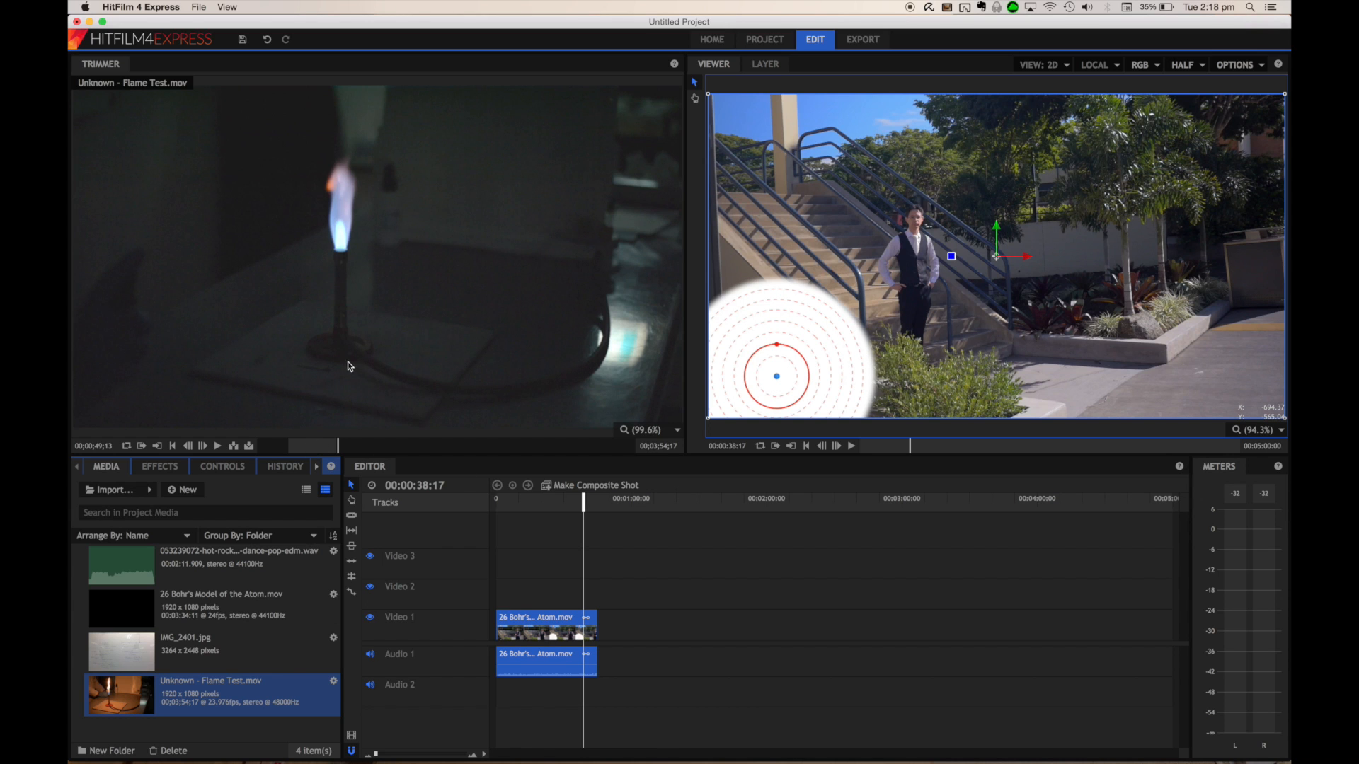
{"action": "left_click_drag", "start_coordinate": [344, 297], "coordinate": [600, 617]}
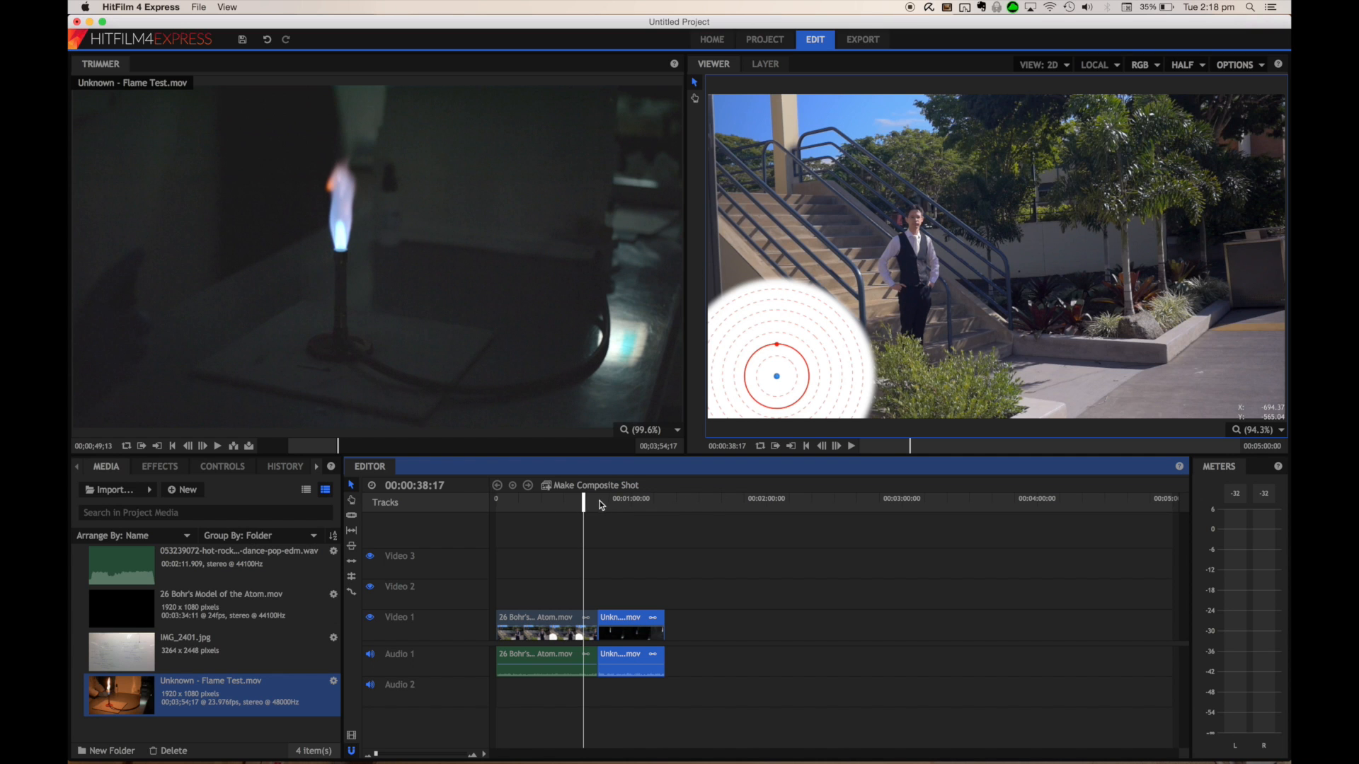
Scrub the timeline into the flame test clip and check the viewer quality options
{"action": "left_click_drag", "start_coordinate": [590, 504], "coordinate": [641, 507]}
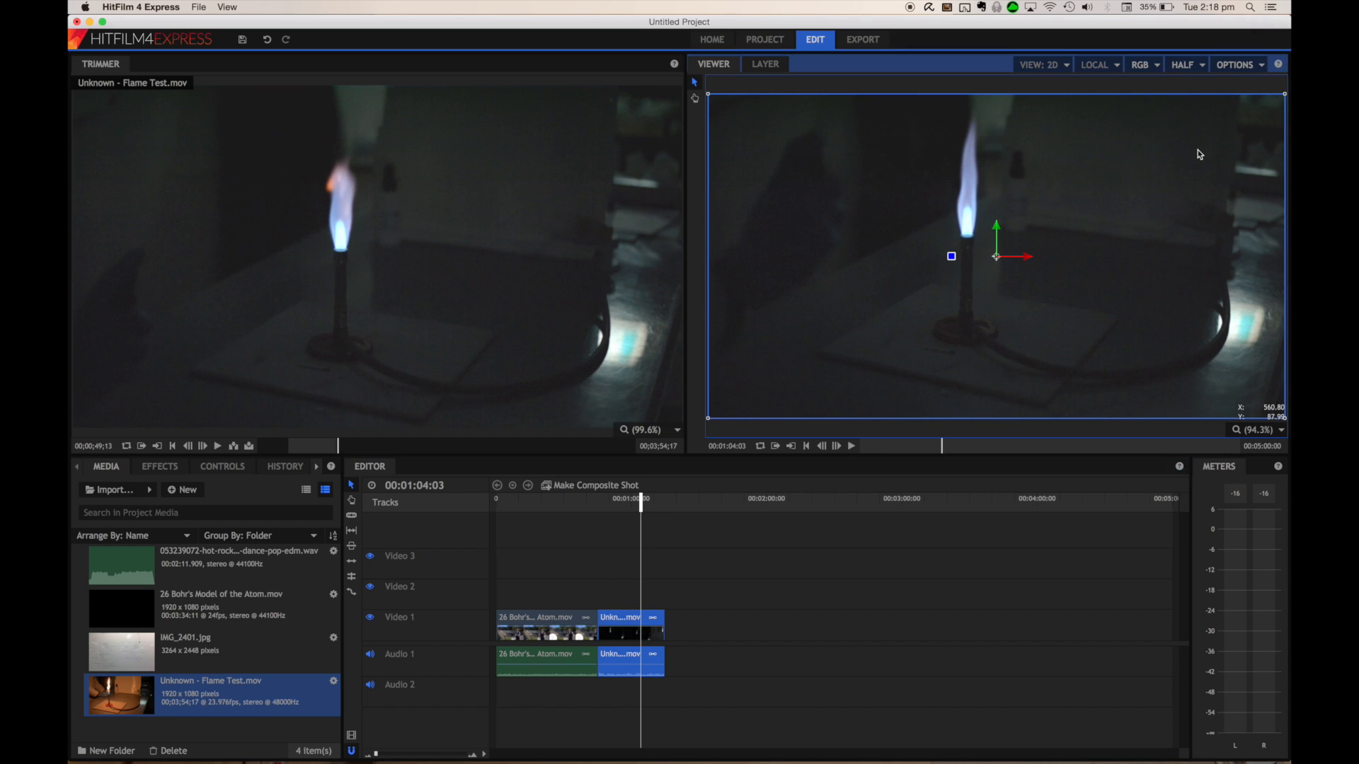
{"action": "left_click", "coordinate": [1200, 71]}
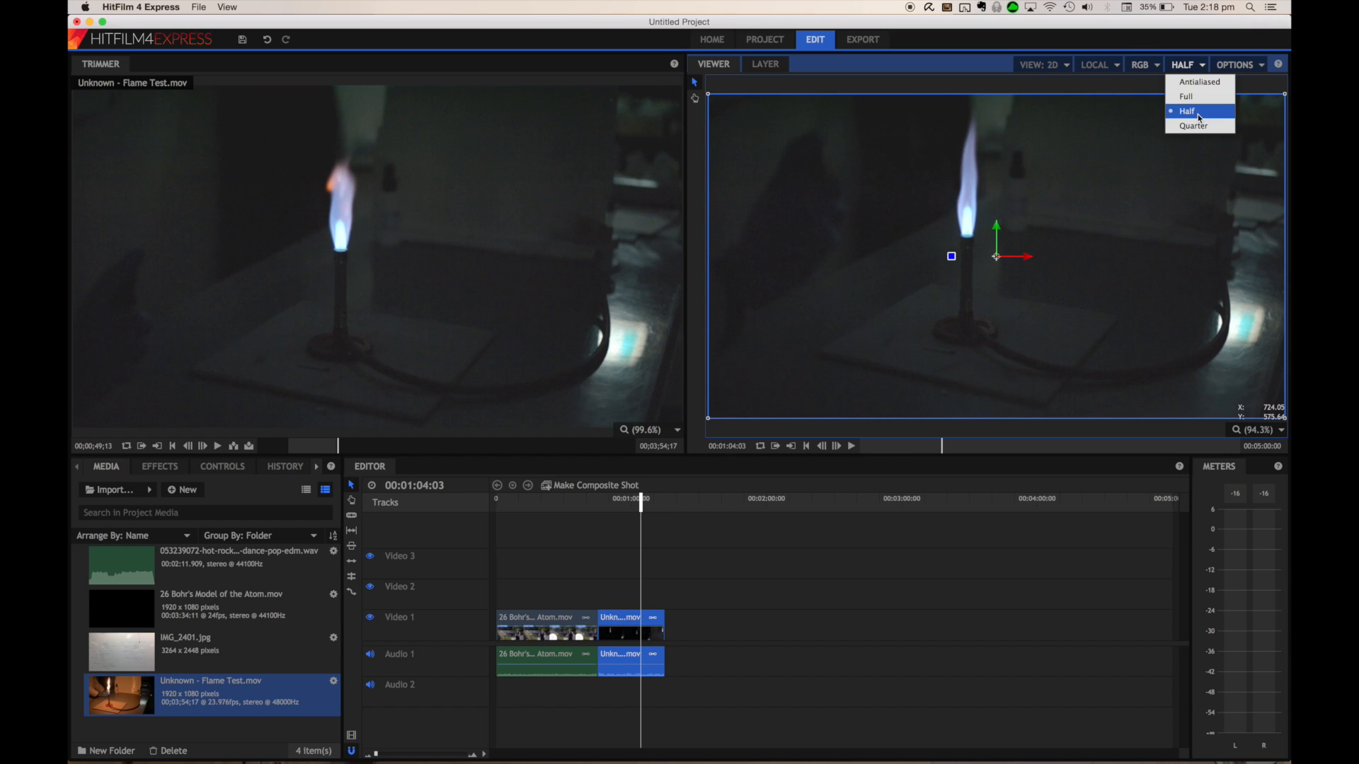
{"action": "left_click", "coordinate": [1195, 68]}
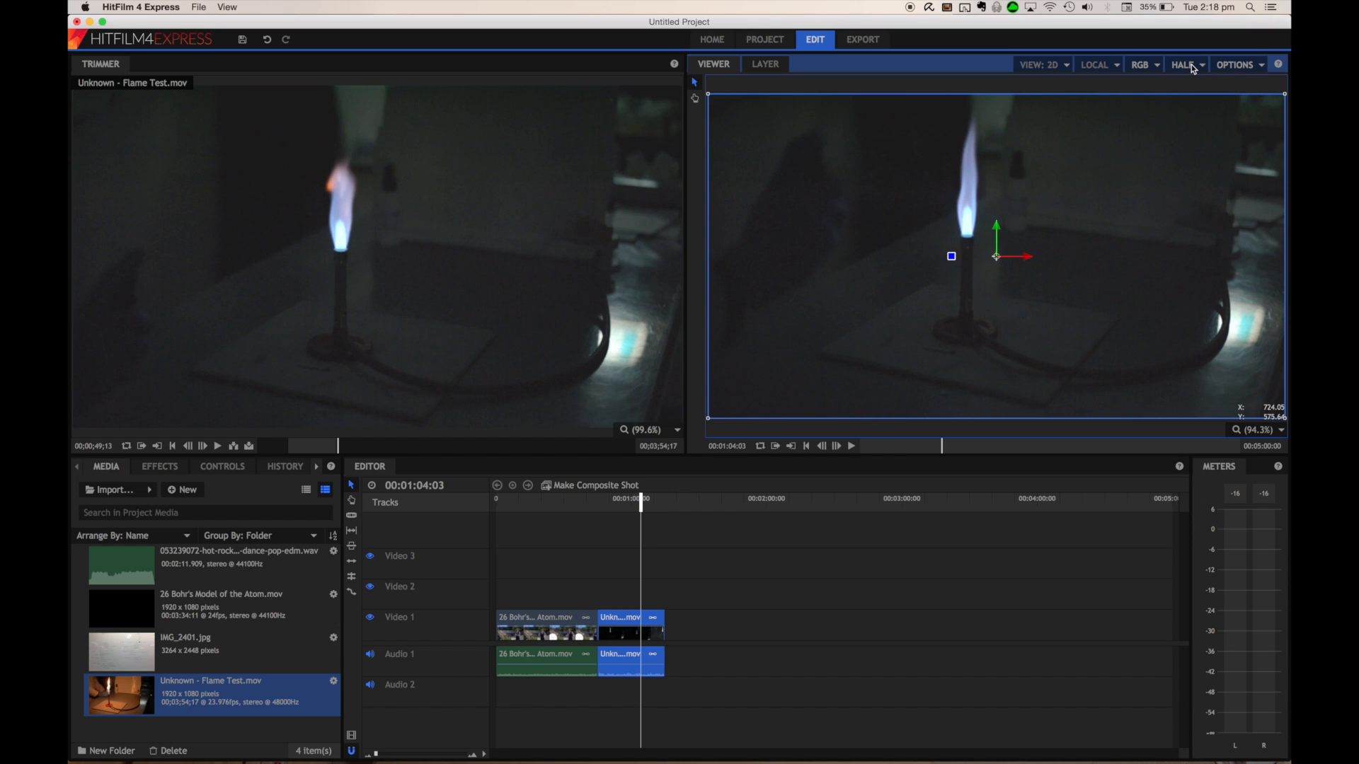
{"action": "left_click", "coordinate": [627, 620]}
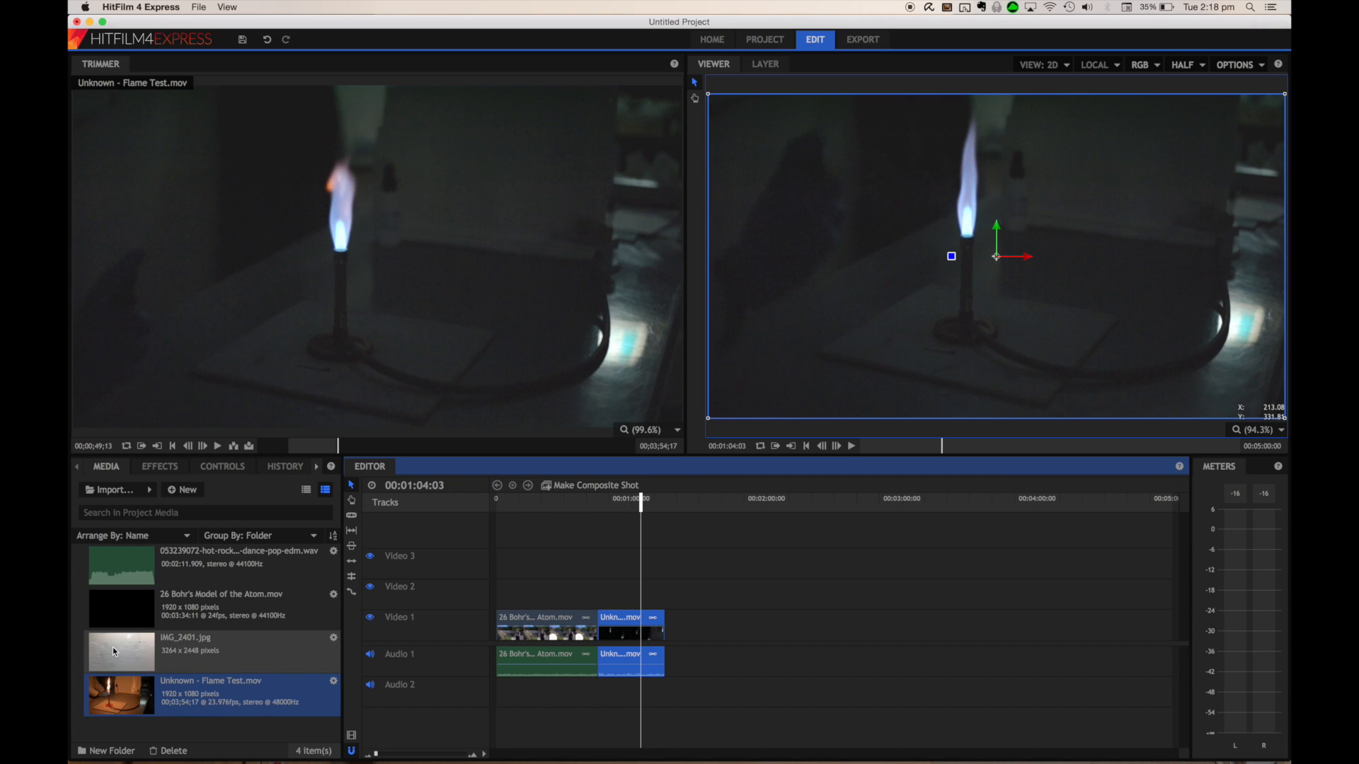
{"action": "left_click_drag", "start_coordinate": [114, 652], "coordinate": [562, 598]}
{"action": "left_click", "coordinate": [559, 506]}
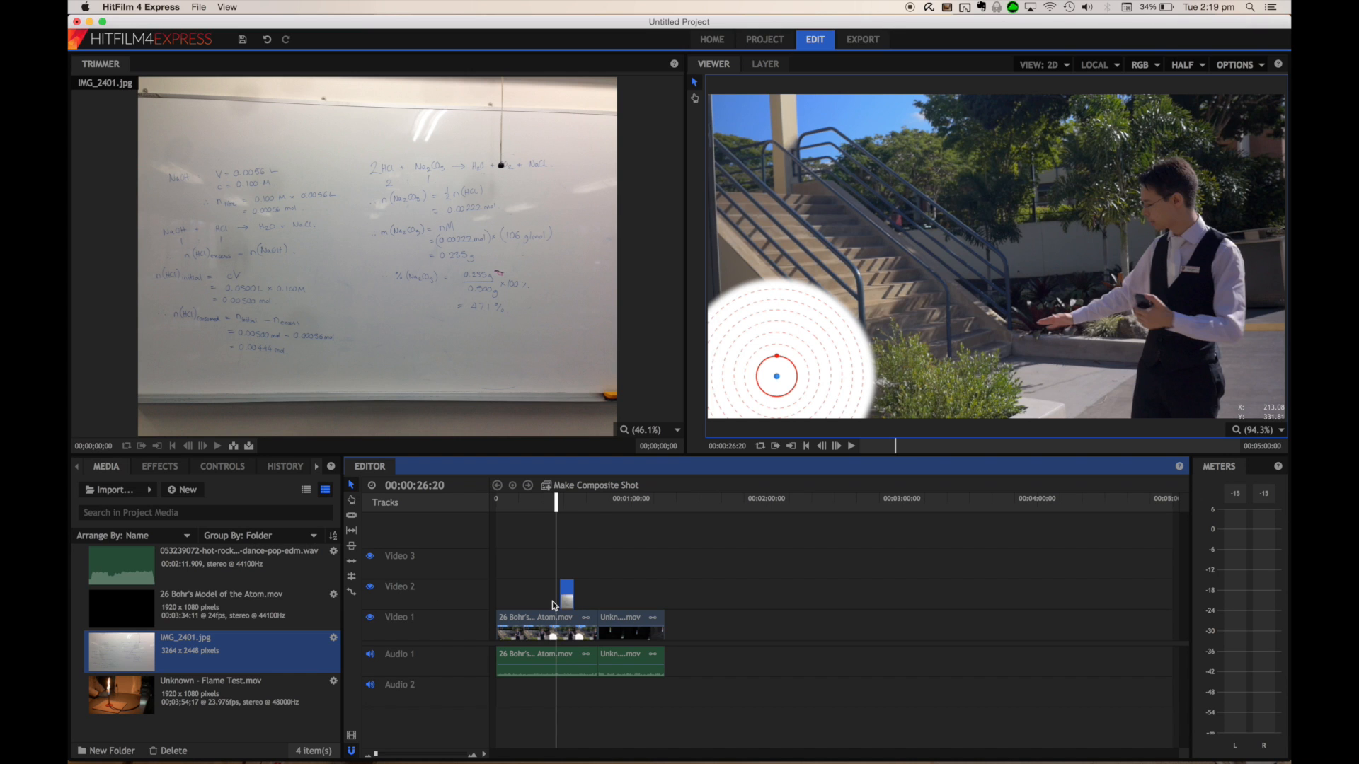
{"action": "key", "text": "space"}
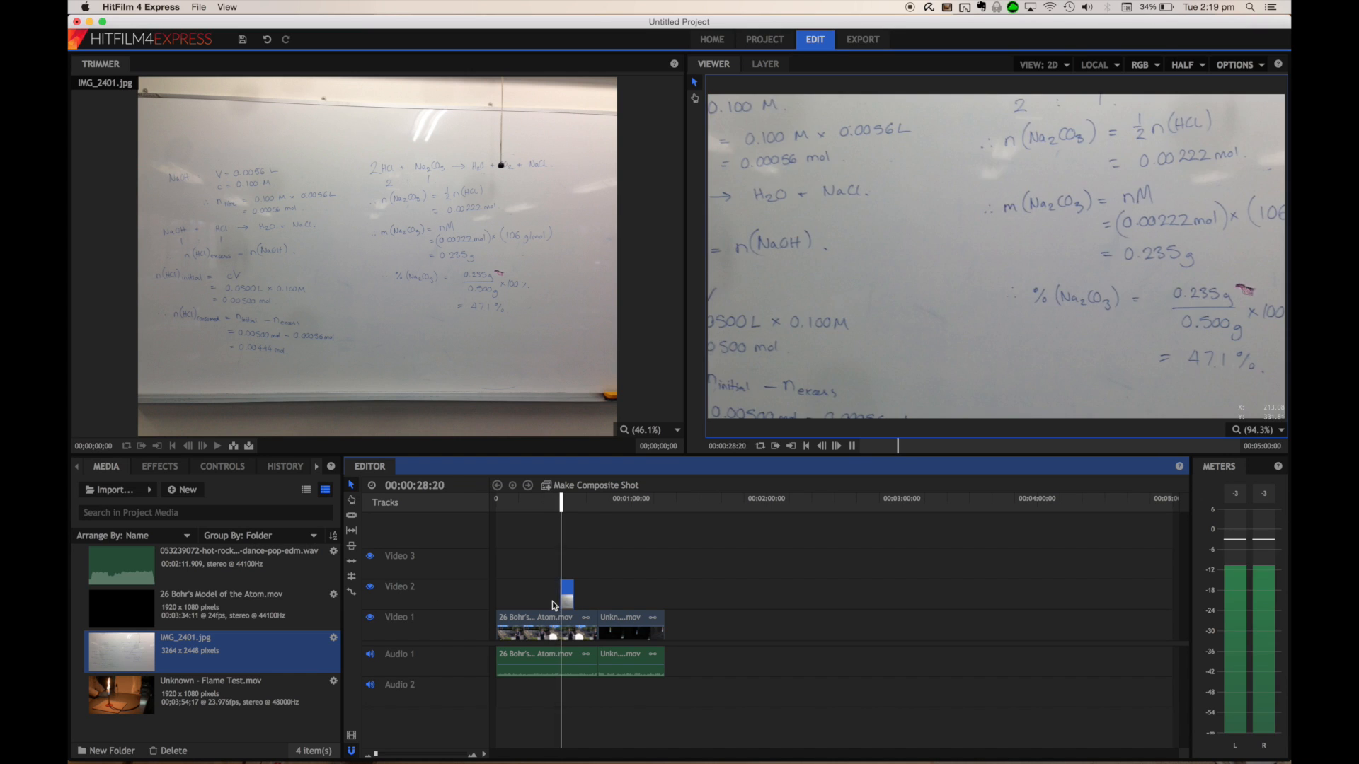
{"action": "key", "text": "space"}
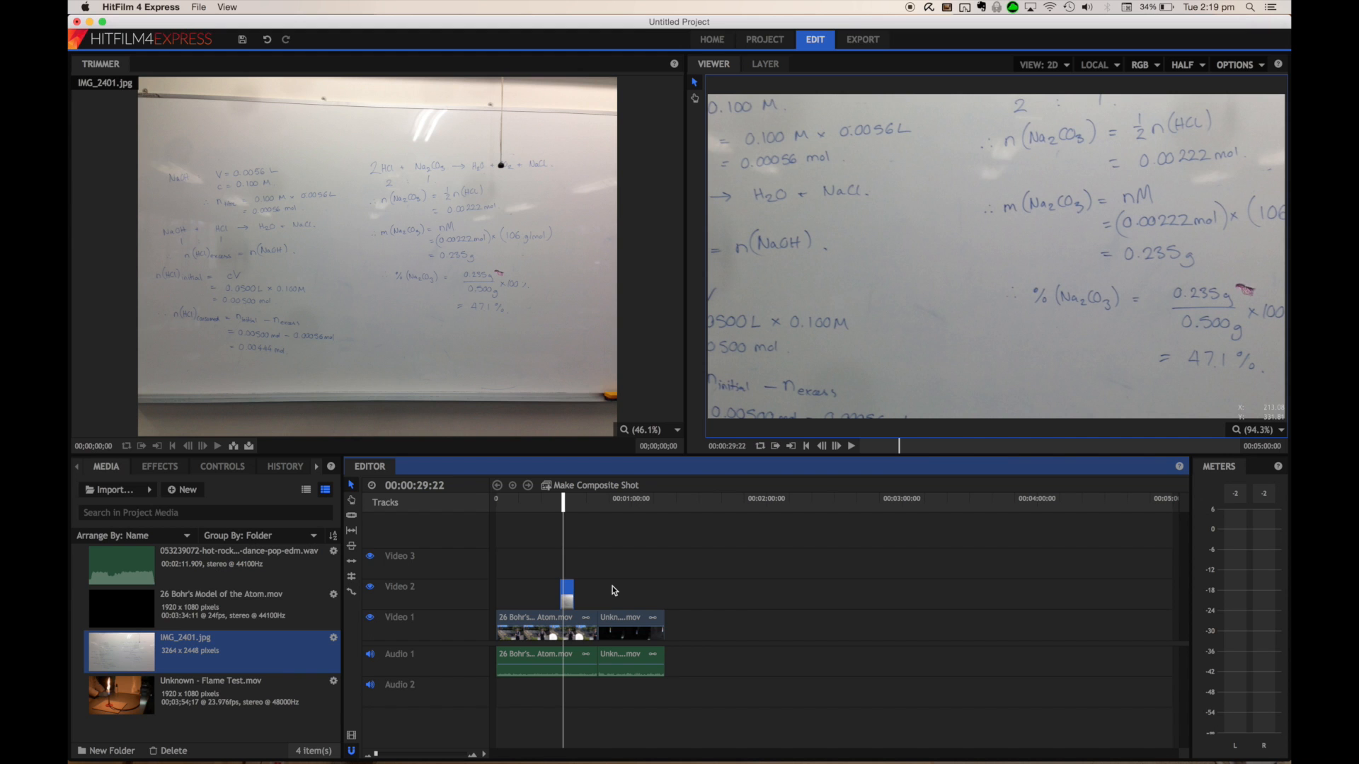
{"action": "left_click", "coordinate": [568, 595]}
{"action": "key", "text": "Delete"}
Move the flame test clip onto Video 2 so it overlaps the end of the Bohr's clip, and play back the overlap
{"action": "left_click_drag", "start_coordinate": [632, 626], "coordinate": [578, 590]}
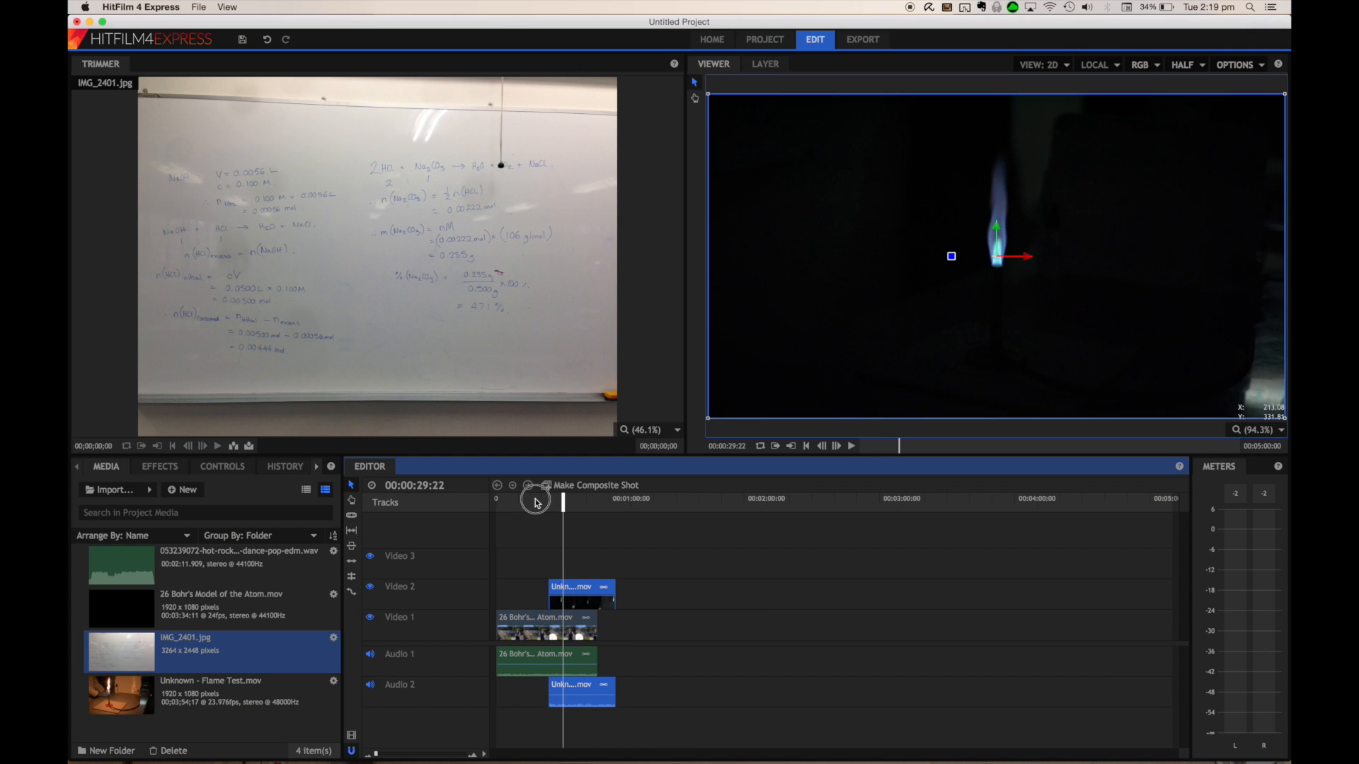
{"action": "left_click_drag", "start_coordinate": [536, 499], "coordinate": [546, 501]}
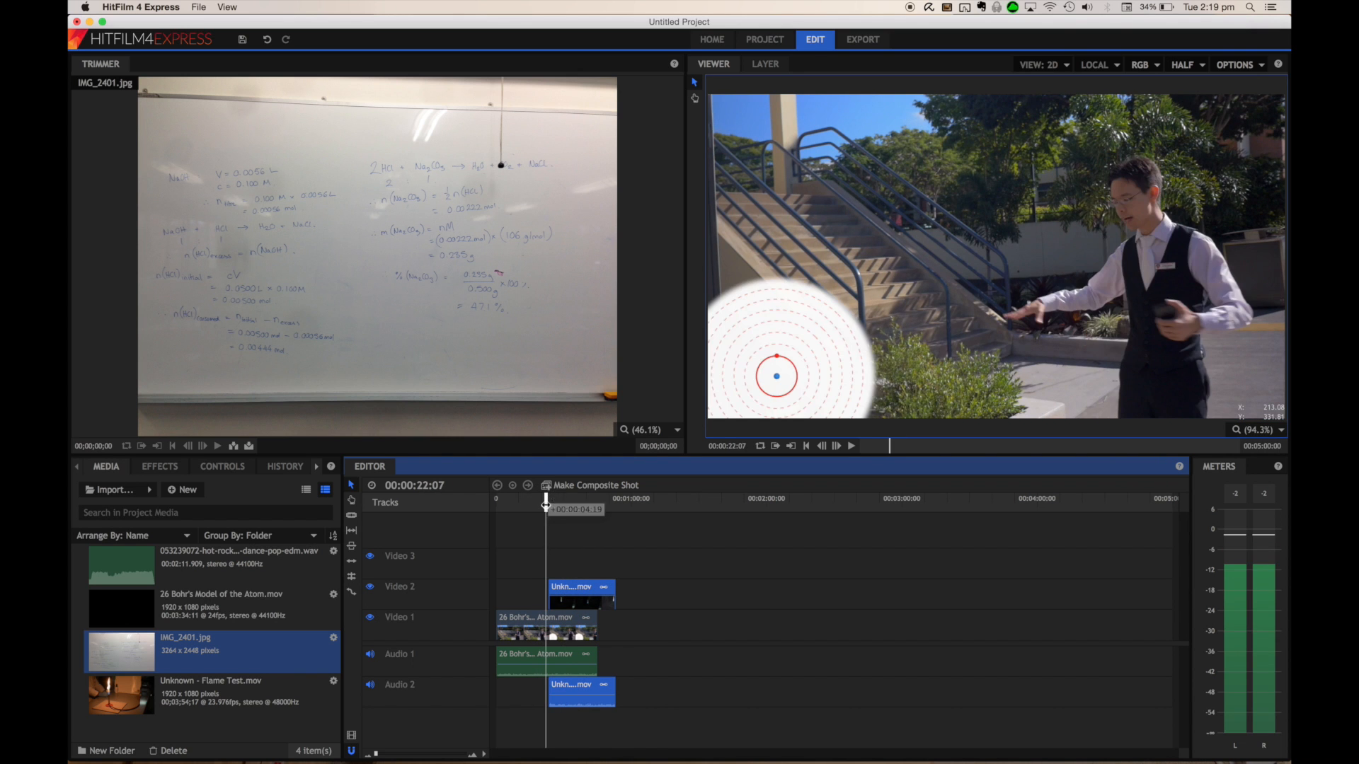
{"action": "key", "text": "space"}
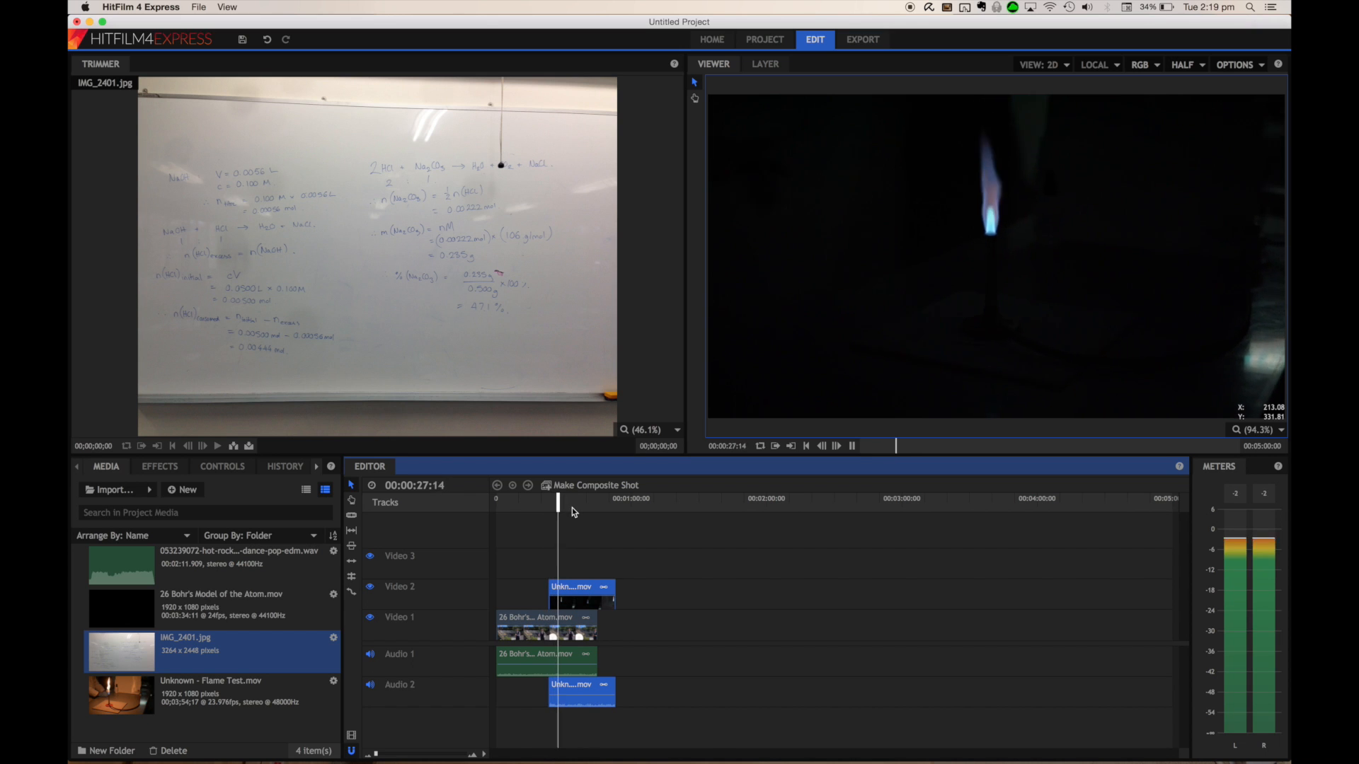
{"action": "key", "text": "space"}
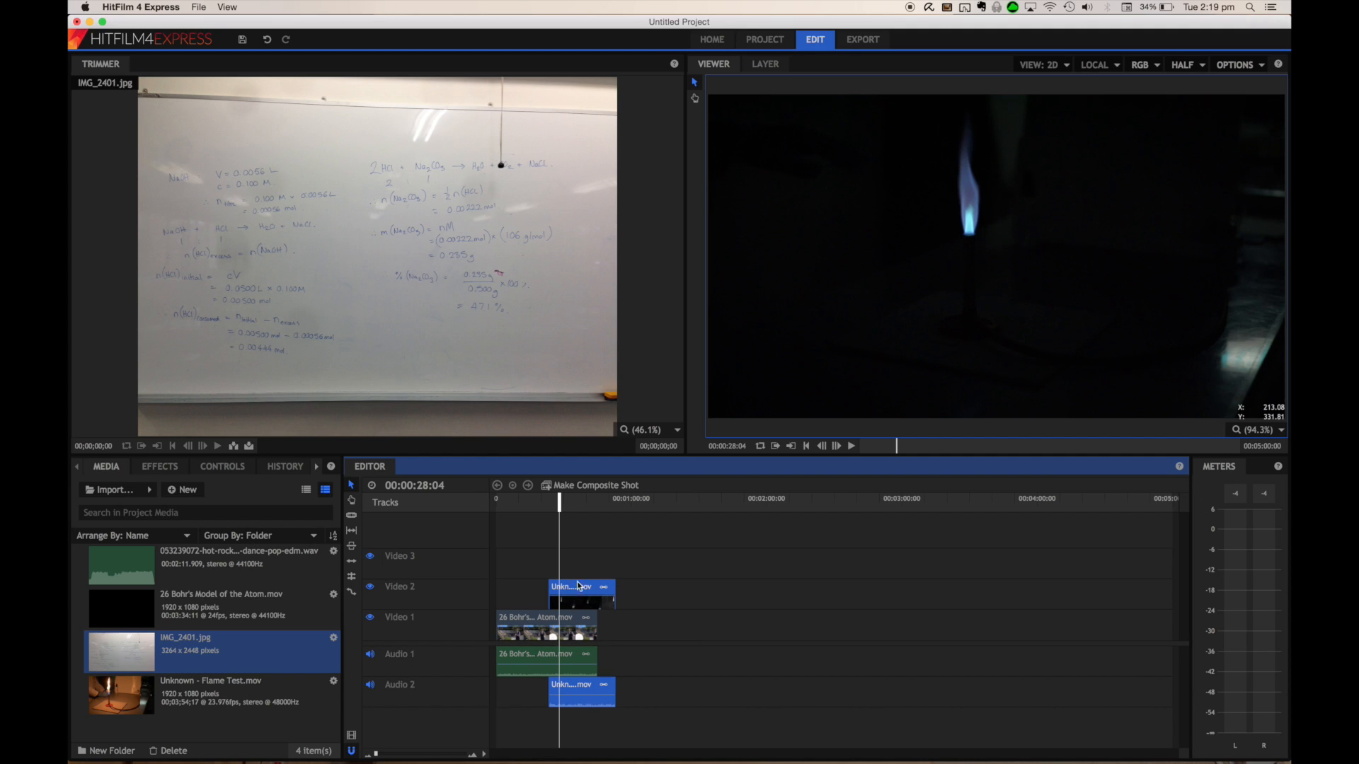
Unlink the flame test clip's audio from its video and delete that audio clip from Audio 2
{"action": "left_click", "coordinate": [582, 706]}
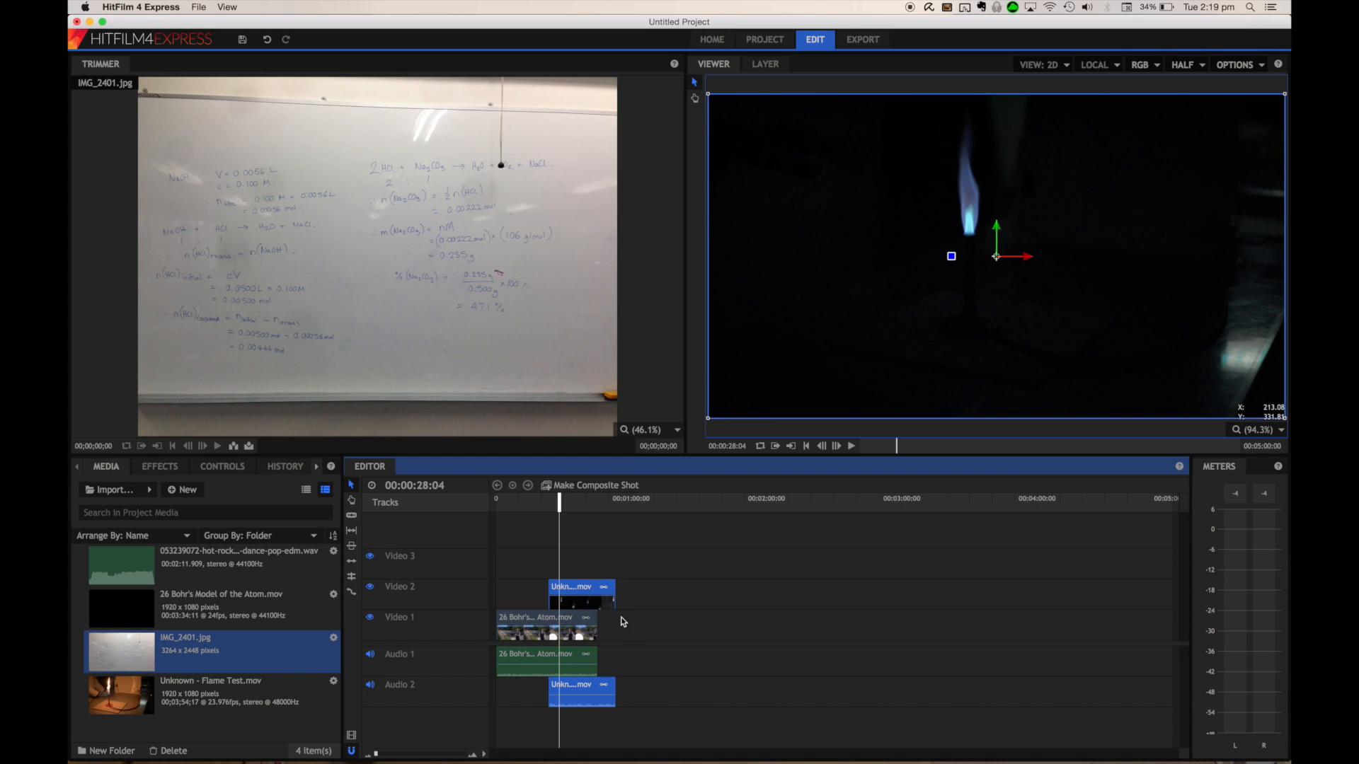
{"action": "right_click", "coordinate": [607, 690]}
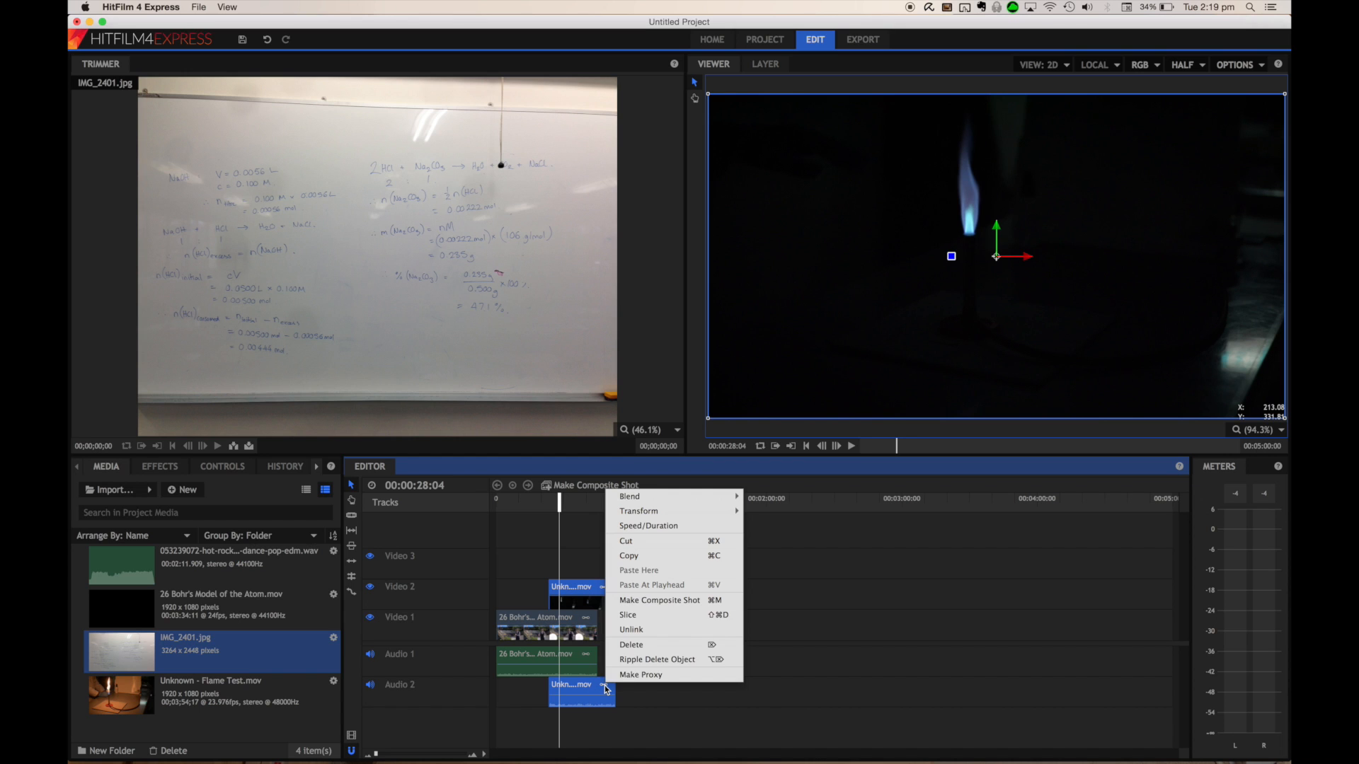
{"action": "left_click", "coordinate": [652, 632]}
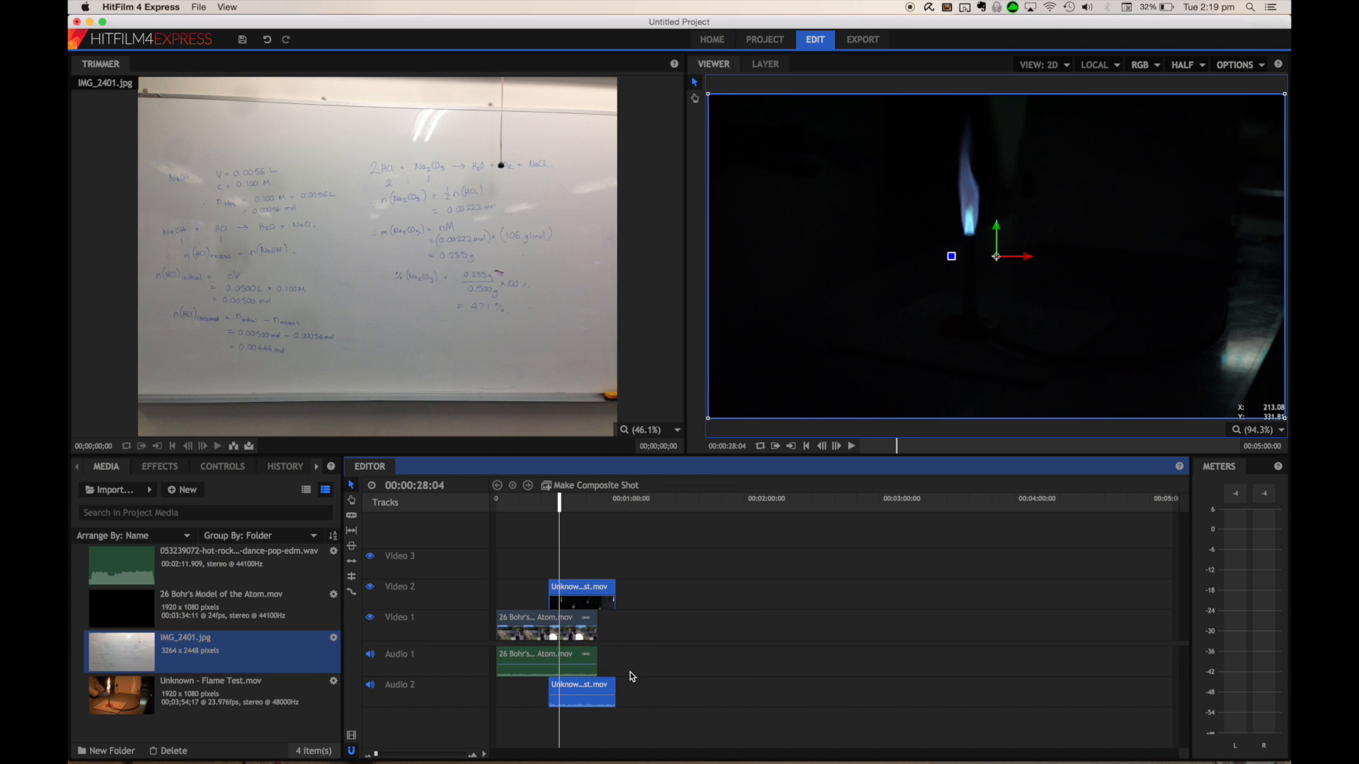
{"action": "left_click", "coordinate": [640, 701]}
{"action": "left_click_drag", "start_coordinate": [596, 688], "coordinate": [686, 690]}
{"action": "key", "text": "Delete"}
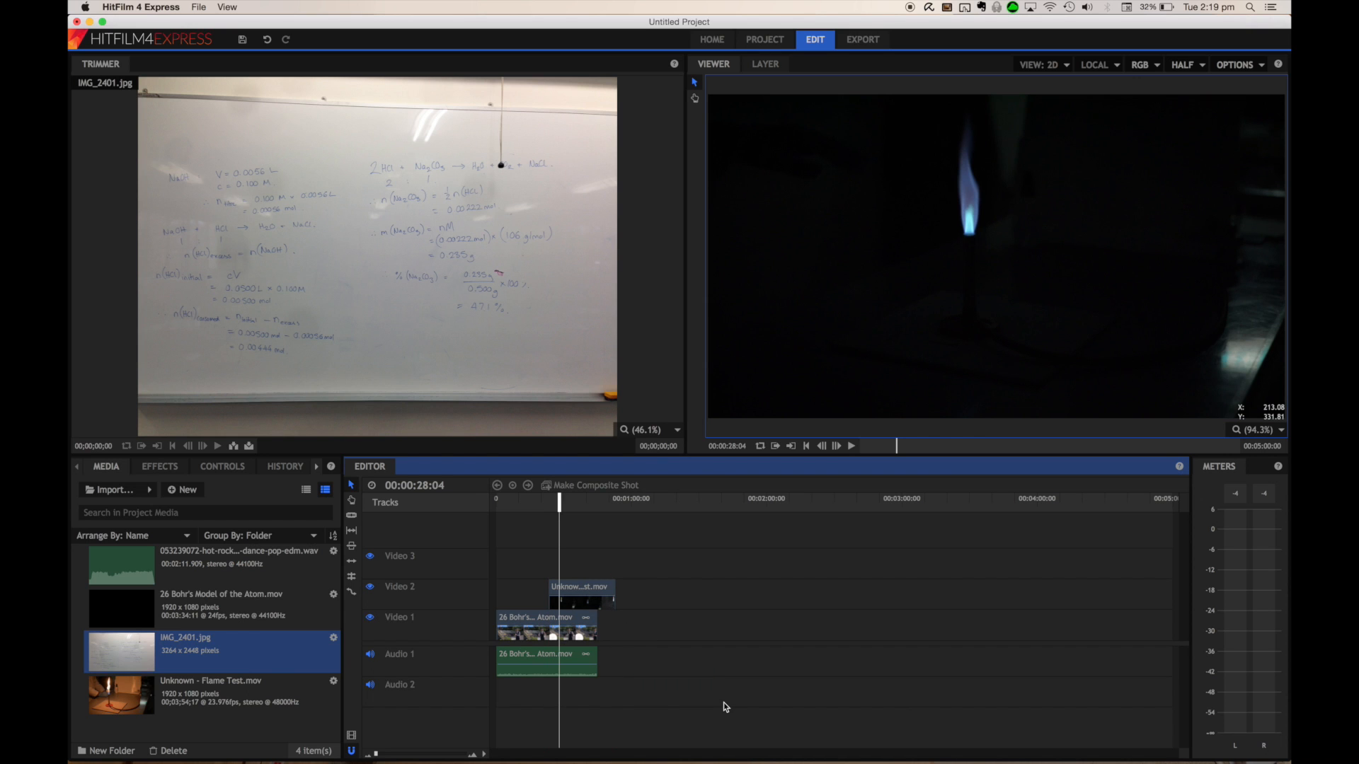
Extend the flame test clip to its full length and move it onto Video 1 directly after the Bohr's Model clip
{"action": "left_click", "coordinate": [538, 501]}
{"action": "key", "text": "space"}
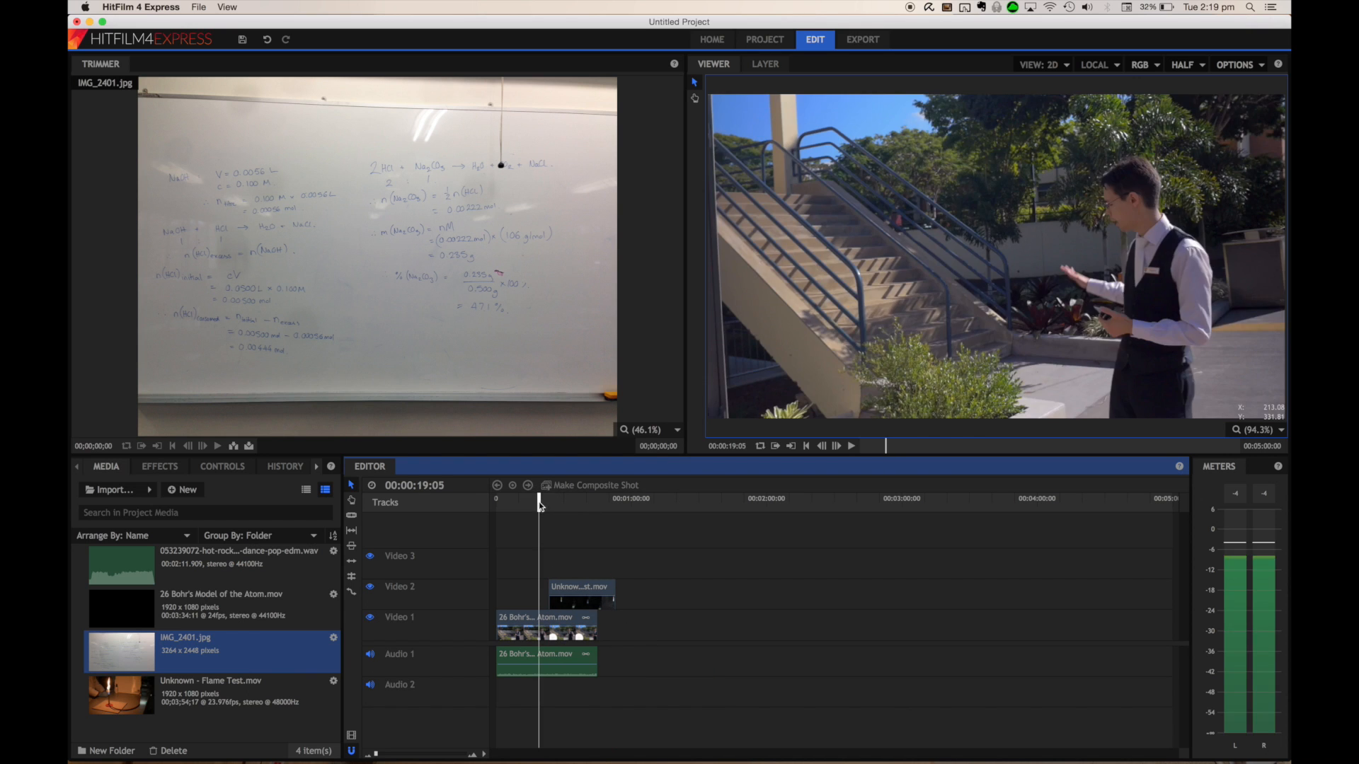
{"action": "left_click", "coordinate": [571, 593]}
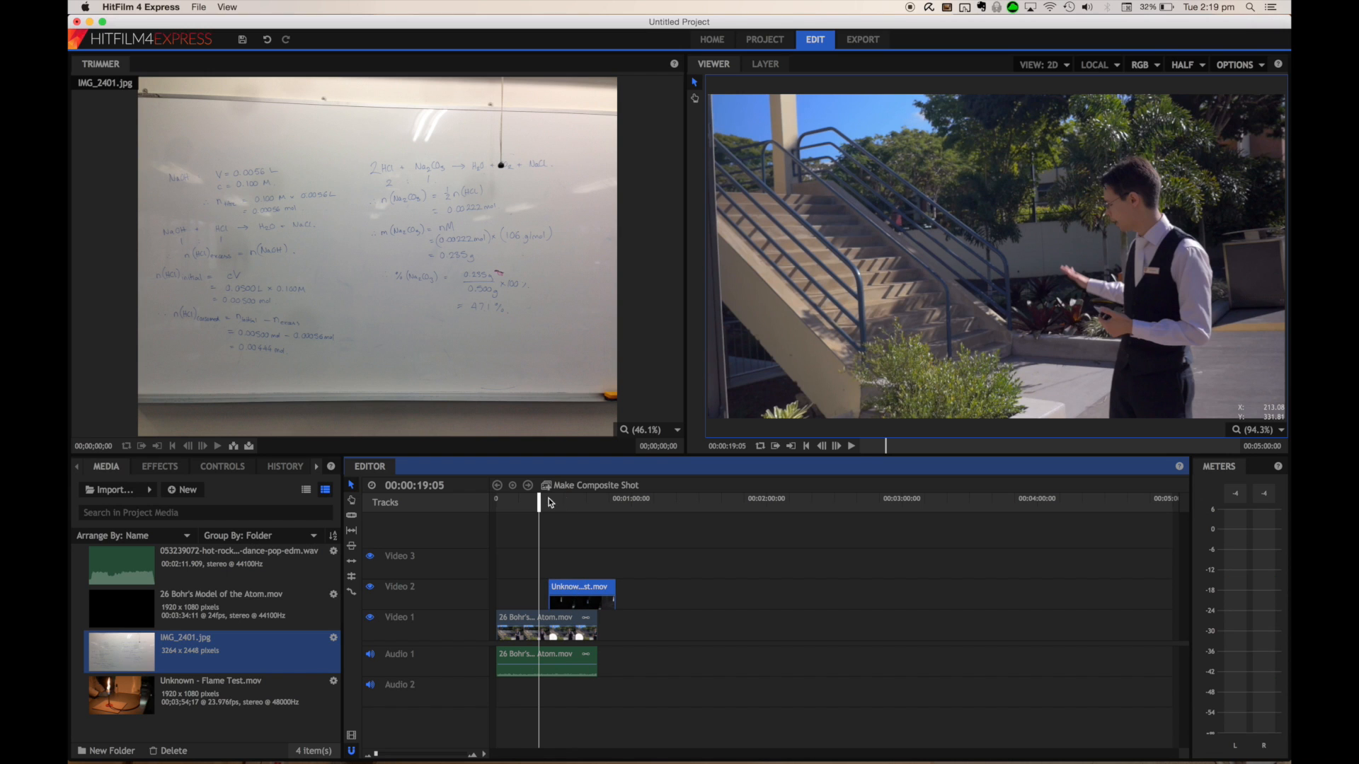
{"action": "left_click_drag", "start_coordinate": [540, 501], "coordinate": [557, 503]}
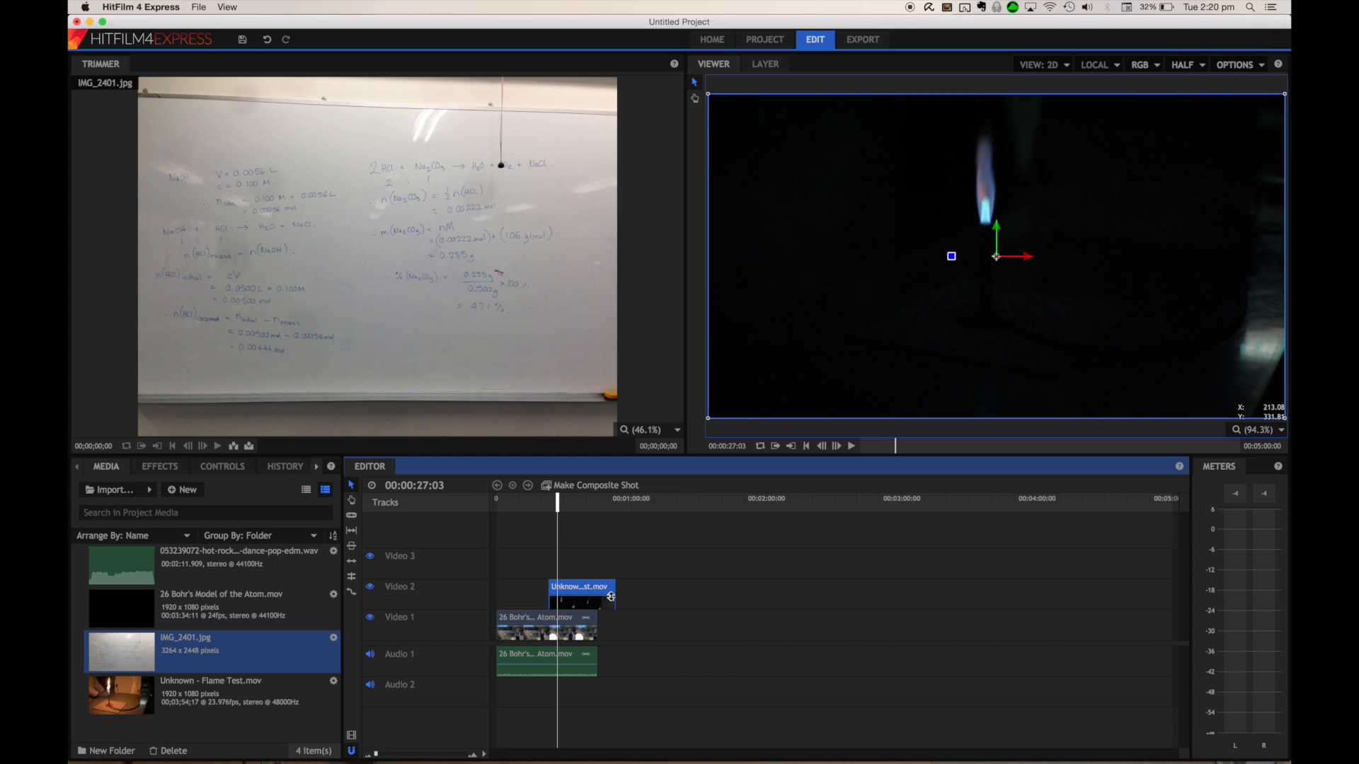
{"action": "left_click_drag", "start_coordinate": [618, 597], "coordinate": [599, 594]}
{"action": "left_click_drag", "start_coordinate": [602, 598], "coordinate": [670, 594]}
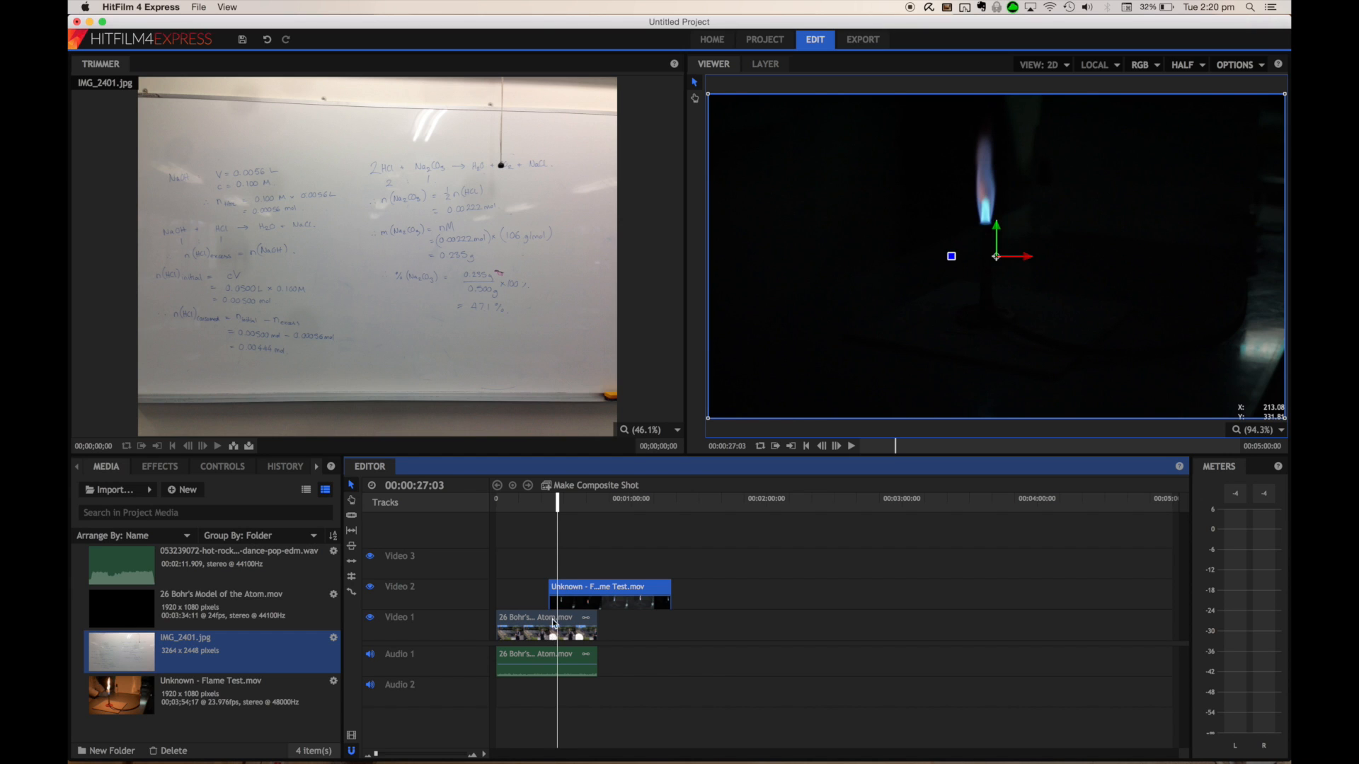
{"action": "left_click_drag", "start_coordinate": [573, 586], "coordinate": [646, 628]}
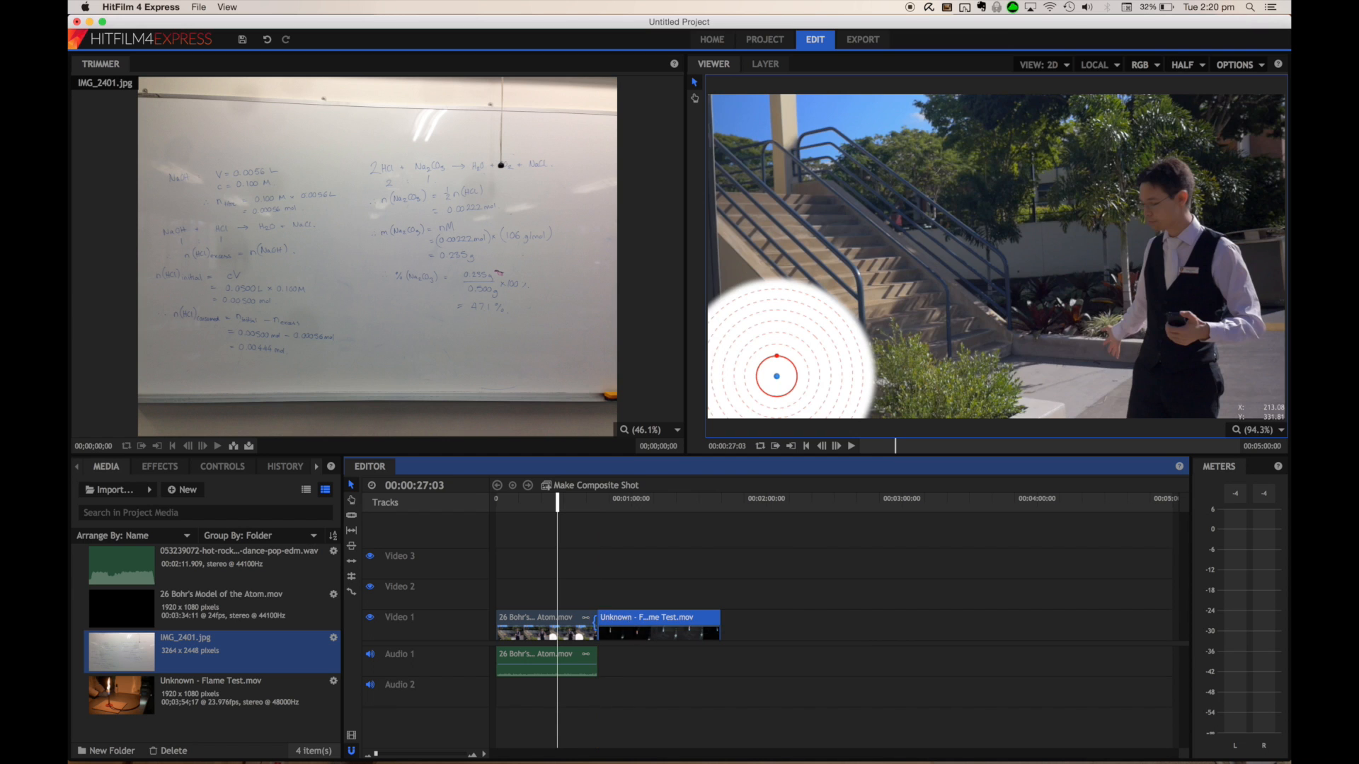
Play back the cut between the Bohr's Model clip and the flame test clip
{"action": "left_click", "coordinate": [590, 504]}
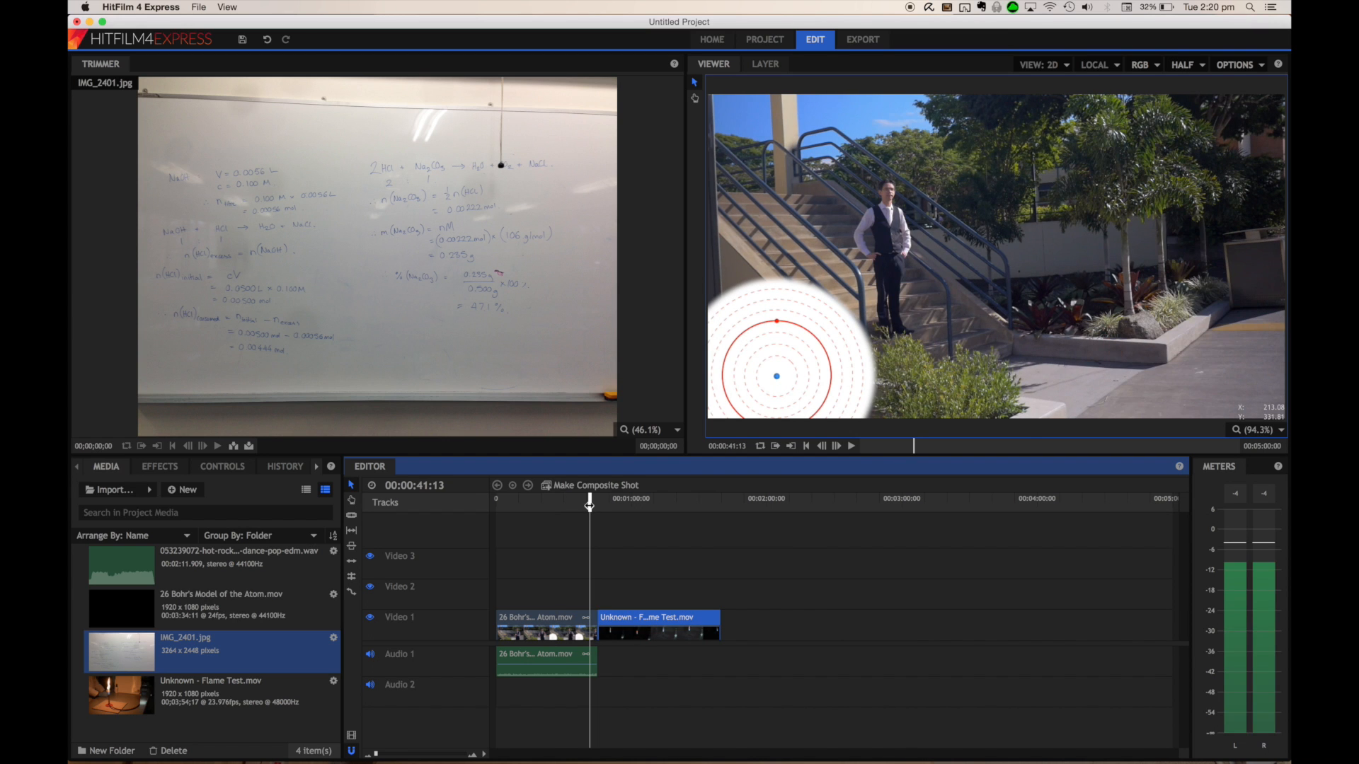
{"action": "left_click_drag", "start_coordinate": [590, 507], "coordinate": [598, 508]}
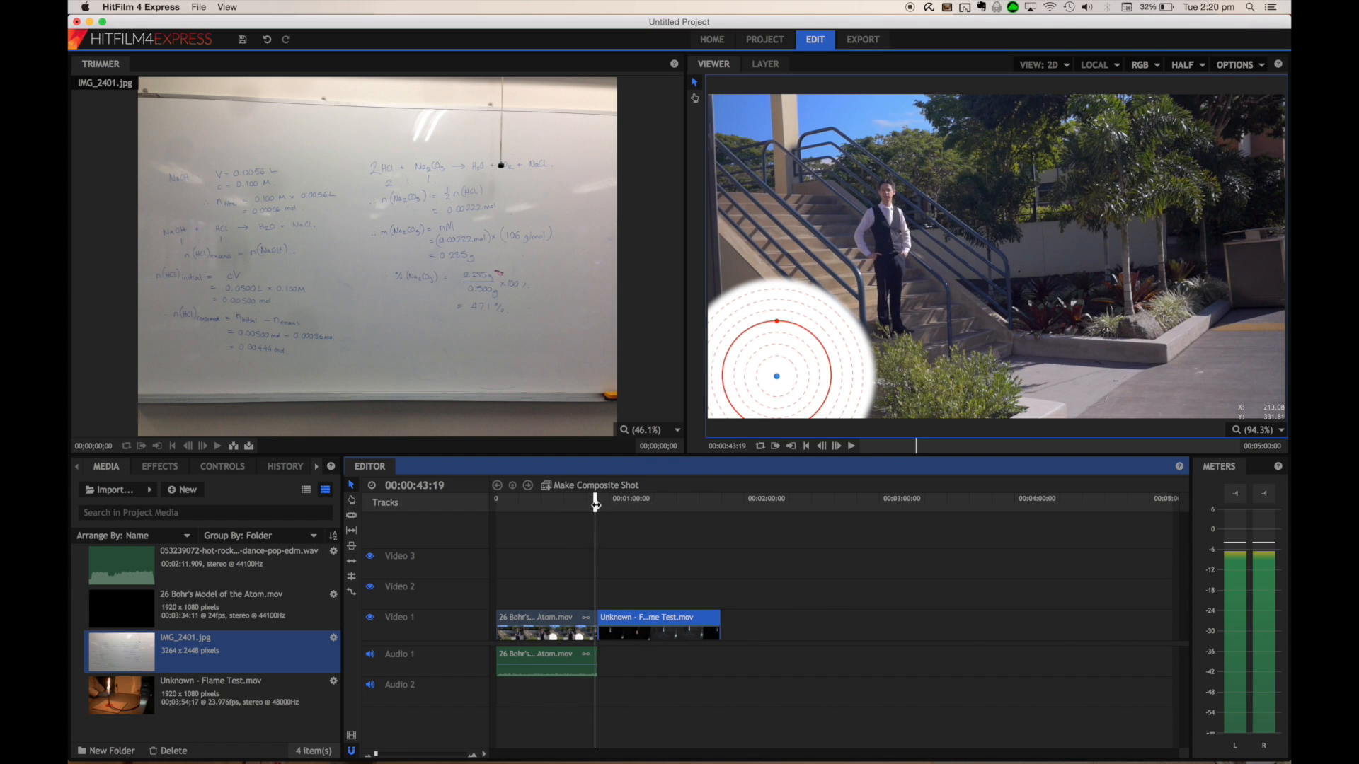
{"action": "key", "text": "space"}
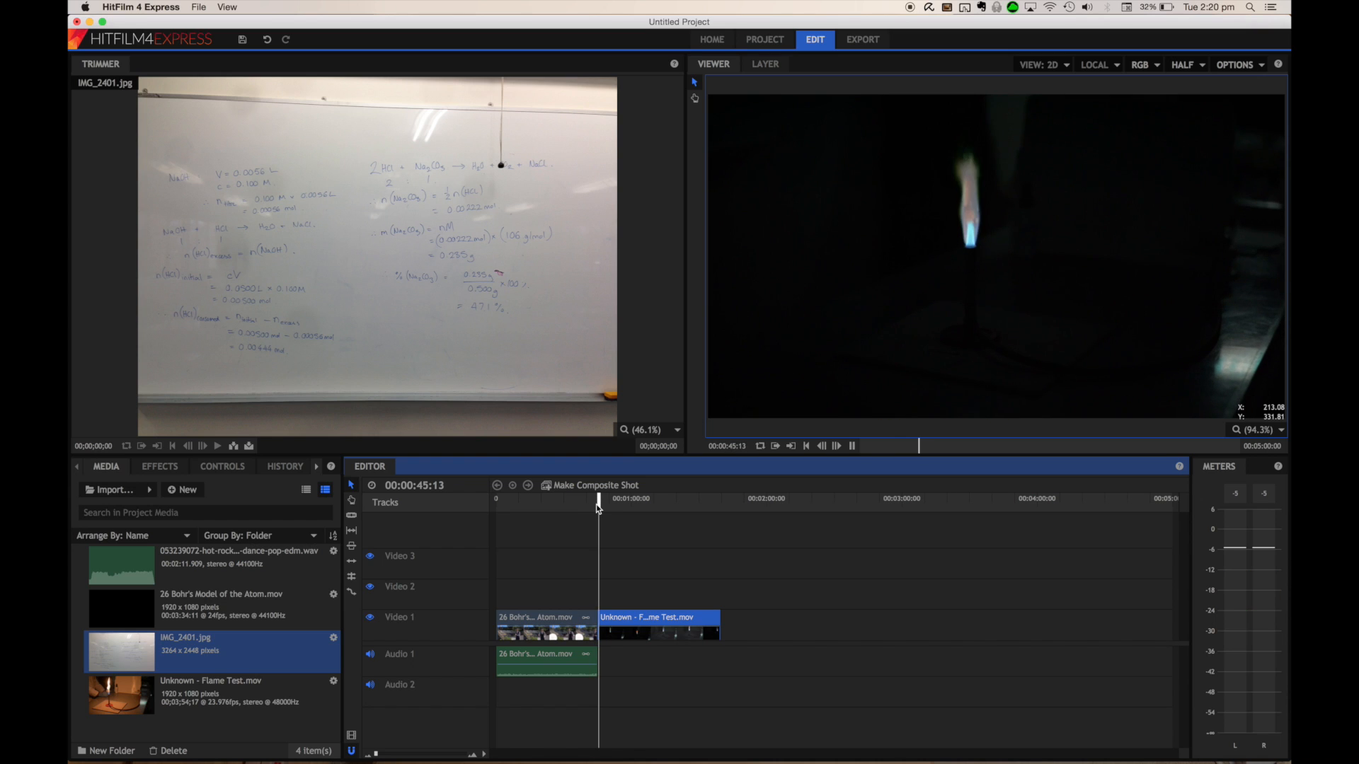
{"action": "key", "text": "space"}
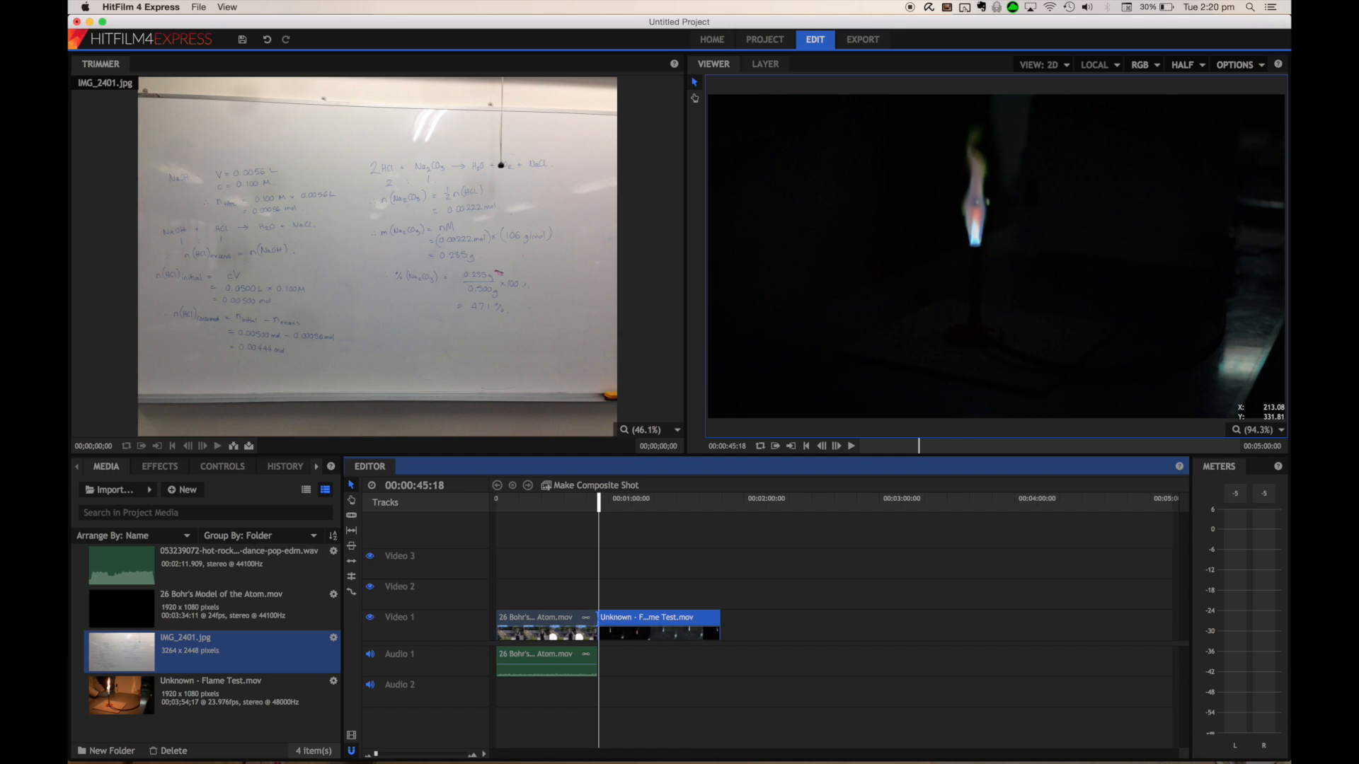
Apply the Fade to Color video transition to the cut between the Bohr's Model and flame test clips
{"action": "left_click", "coordinate": [591, 622]}
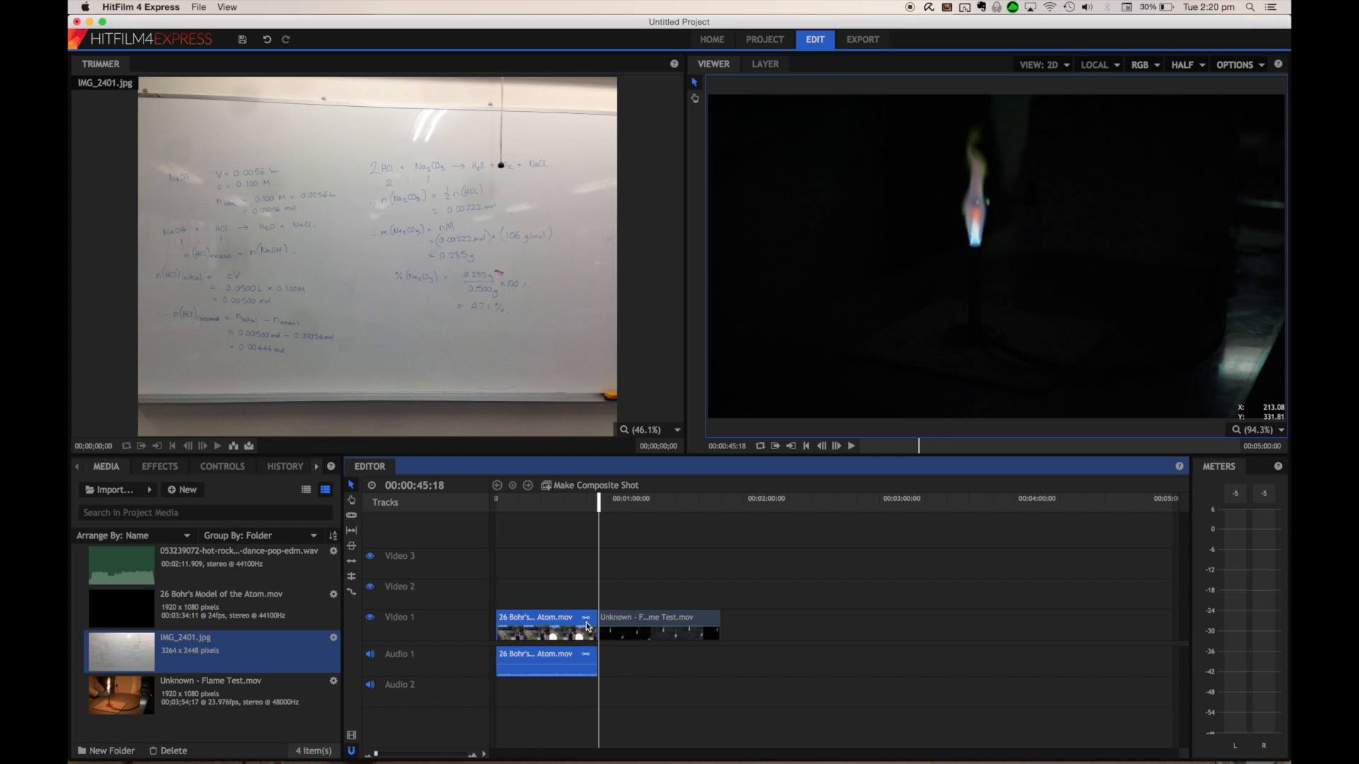
{"action": "left_click", "coordinate": [162, 469]}
{"action": "scroll", "coordinate": [185, 644], "scroll_direction": "down", "scroll_amount": 3}
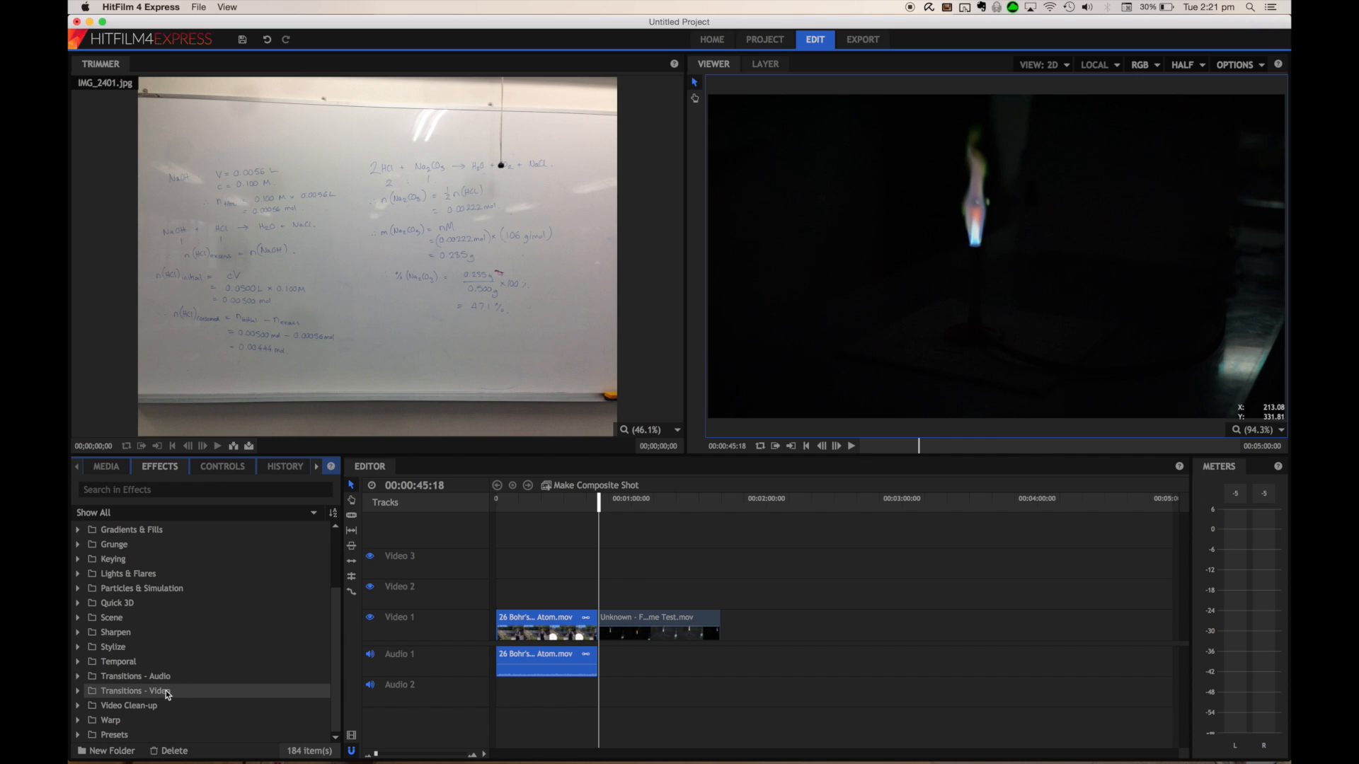
{"action": "left_click", "coordinate": [77, 690]}
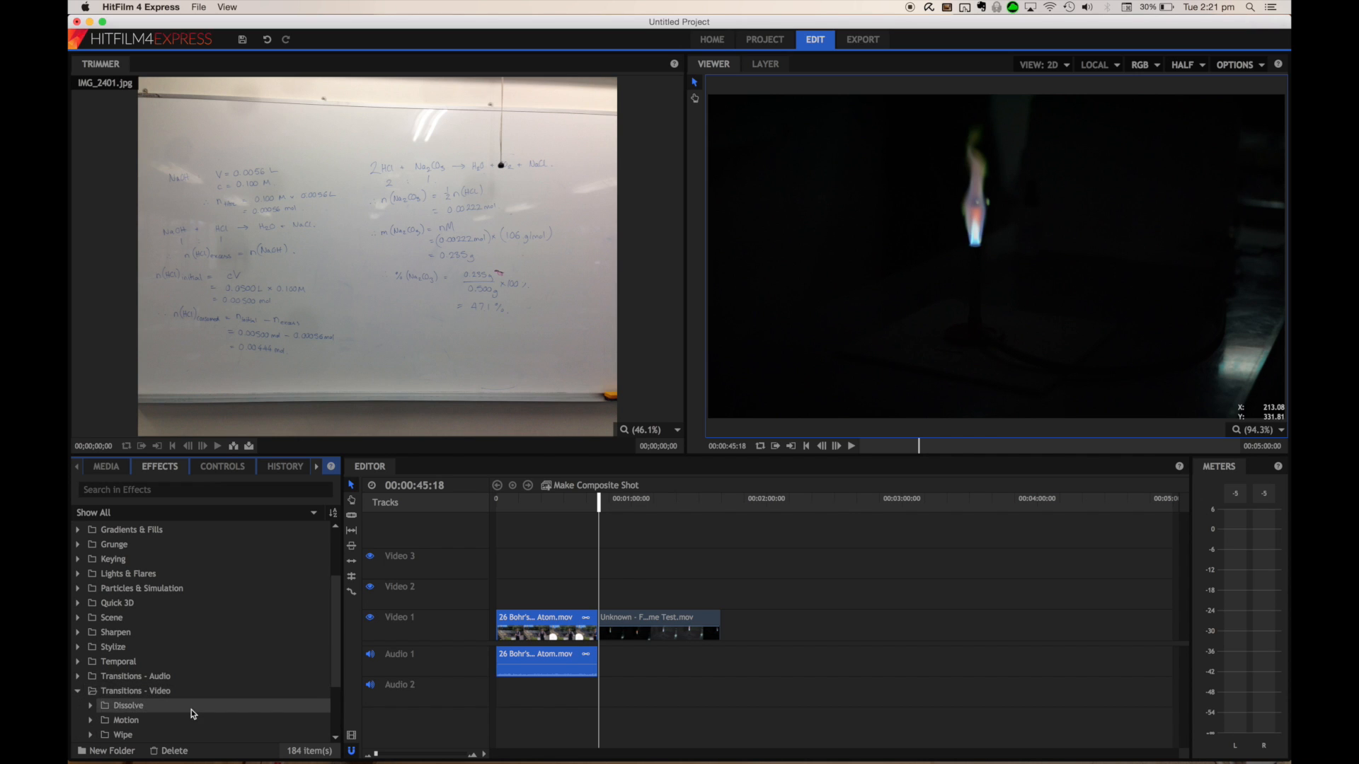
{"action": "scroll", "coordinate": [191, 709], "scroll_direction": "down", "scroll_amount": 3}
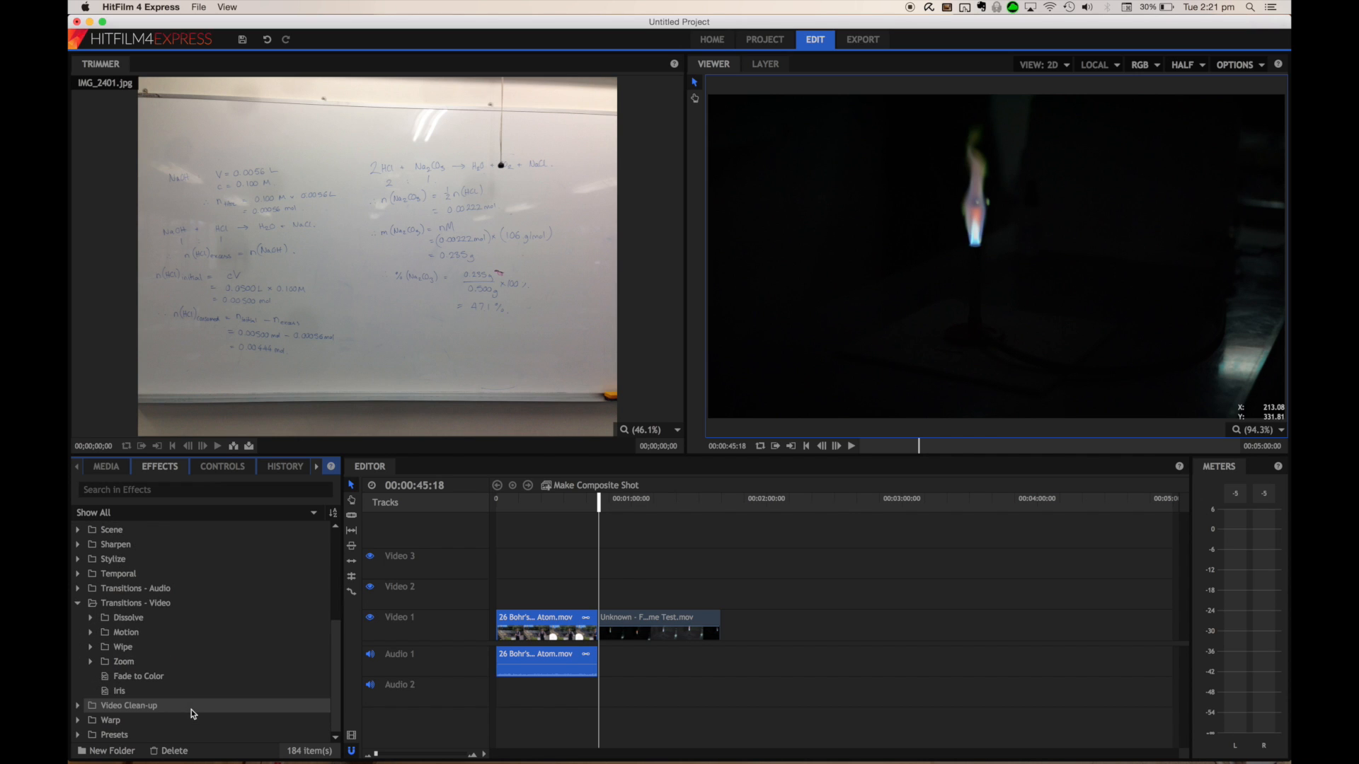
{"action": "left_click", "coordinate": [137, 678]}
{"action": "left_click", "coordinate": [598, 505]}
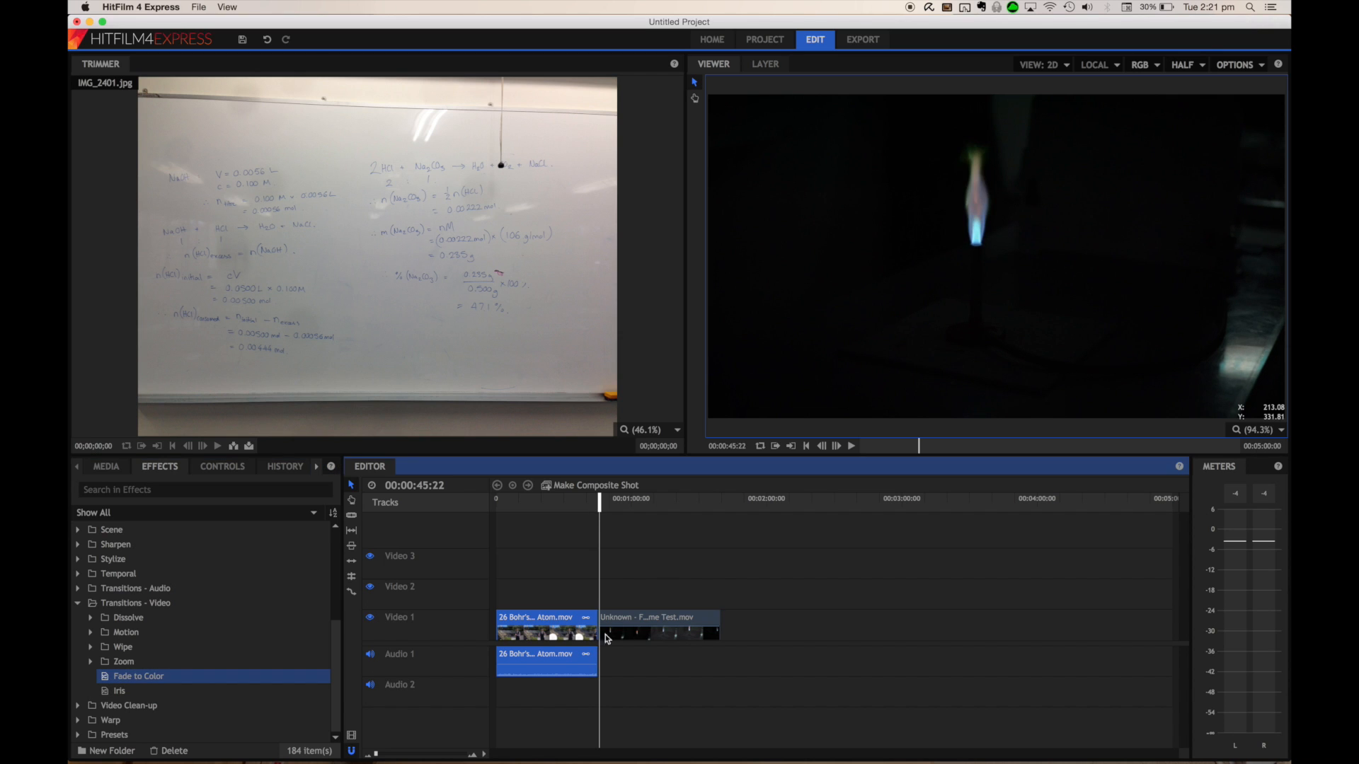
{"action": "left_click_drag", "start_coordinate": [154, 674], "coordinate": [595, 621]}
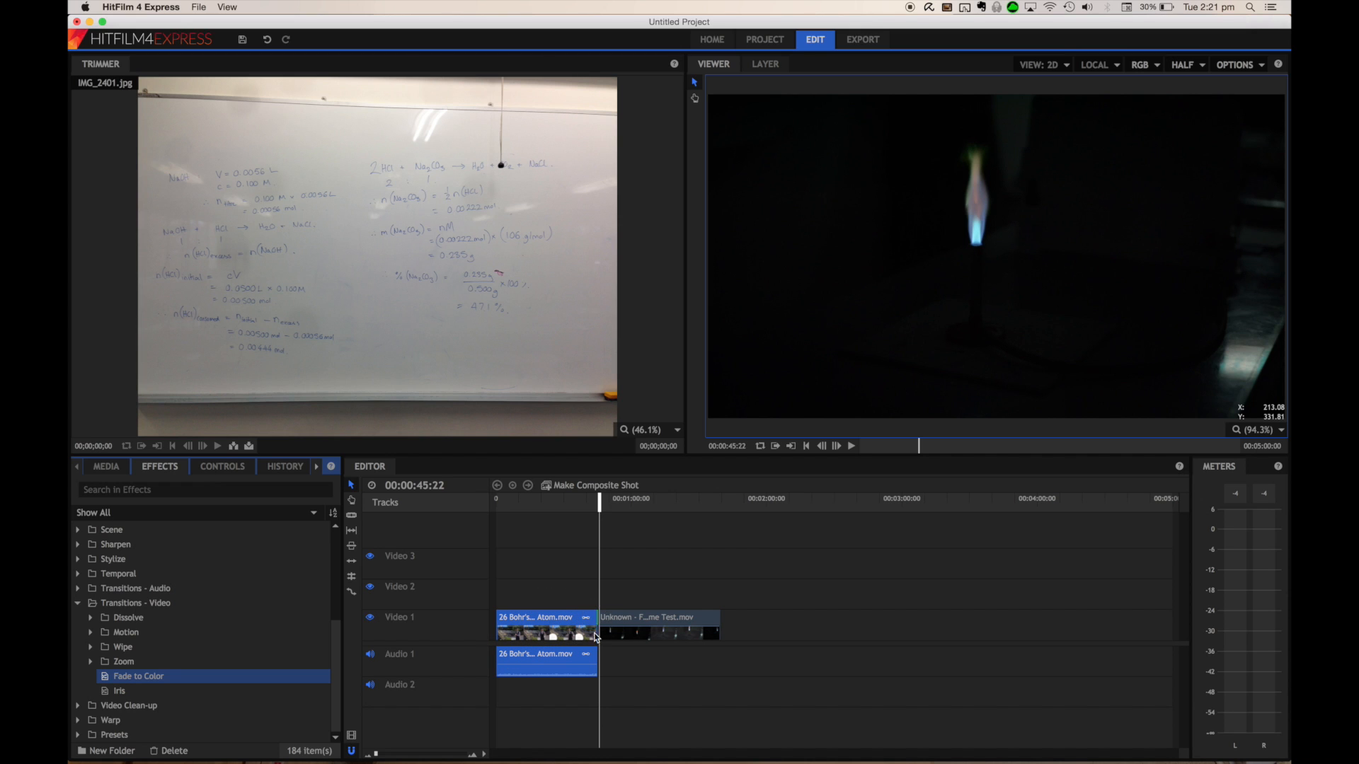
Play back the Fade to Color transition between the two clips
{"action": "left_click", "coordinate": [598, 637]}
{"action": "left_click_drag", "start_coordinate": [599, 503], "coordinate": [592, 508]}
{"action": "key", "text": "space"}
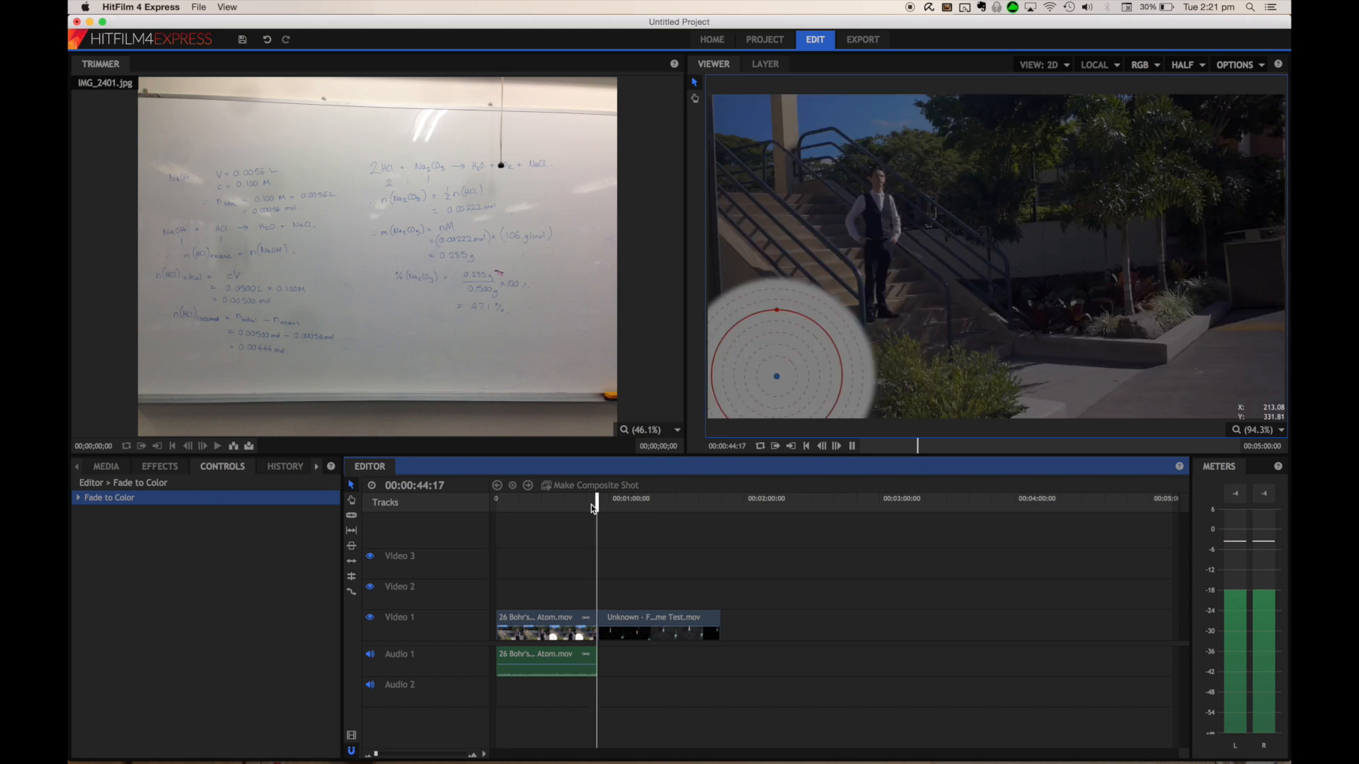
{"action": "key", "text": "space"}
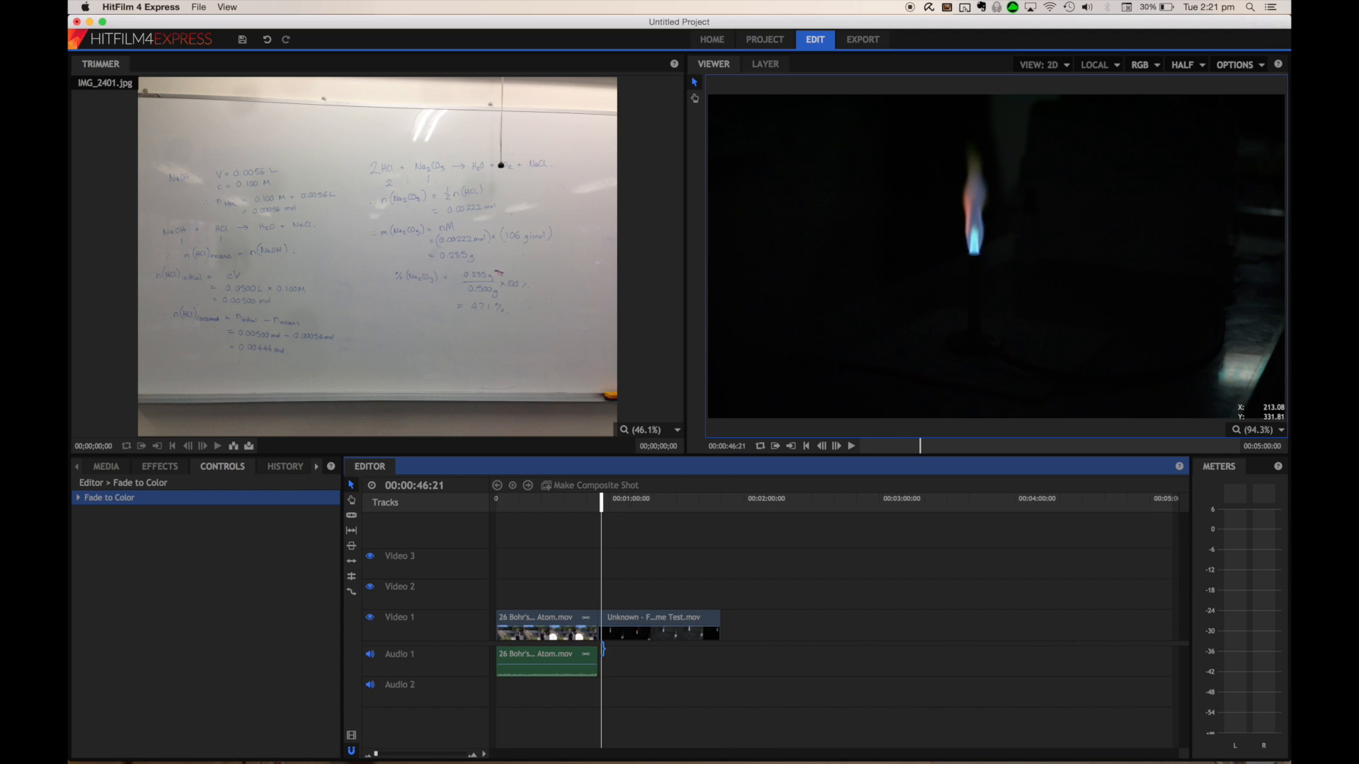
{"action": "left_click", "coordinate": [80, 471]}
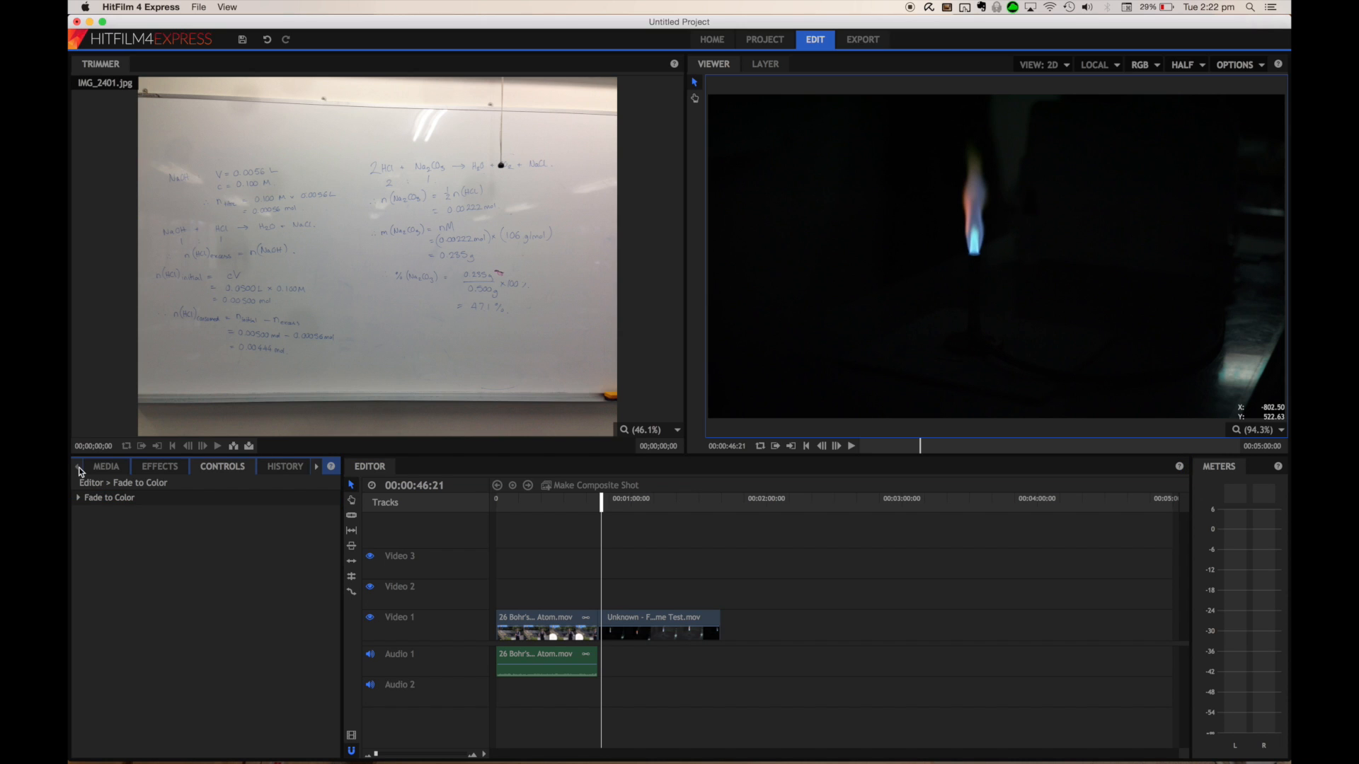
{"action": "left_click", "coordinate": [106, 467]}
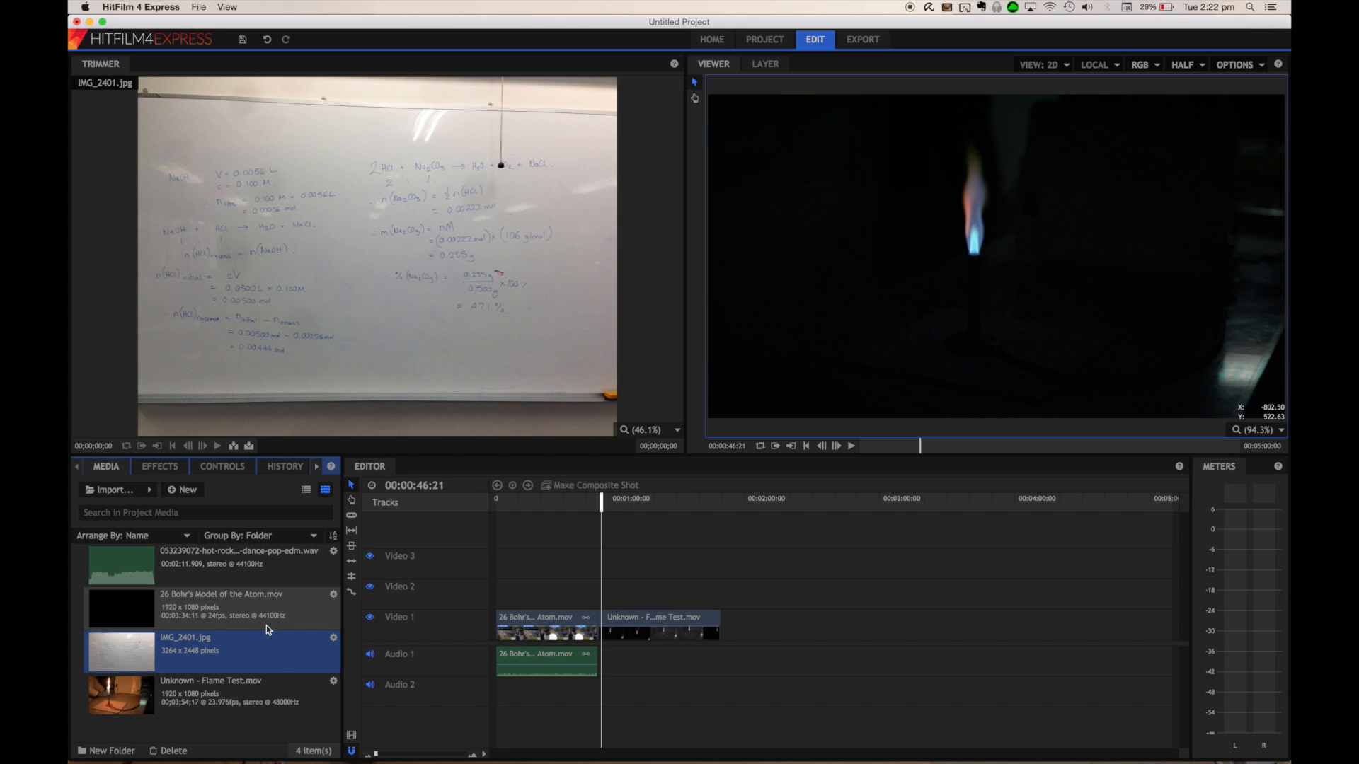
{"action": "left_click", "coordinate": [587, 606]}
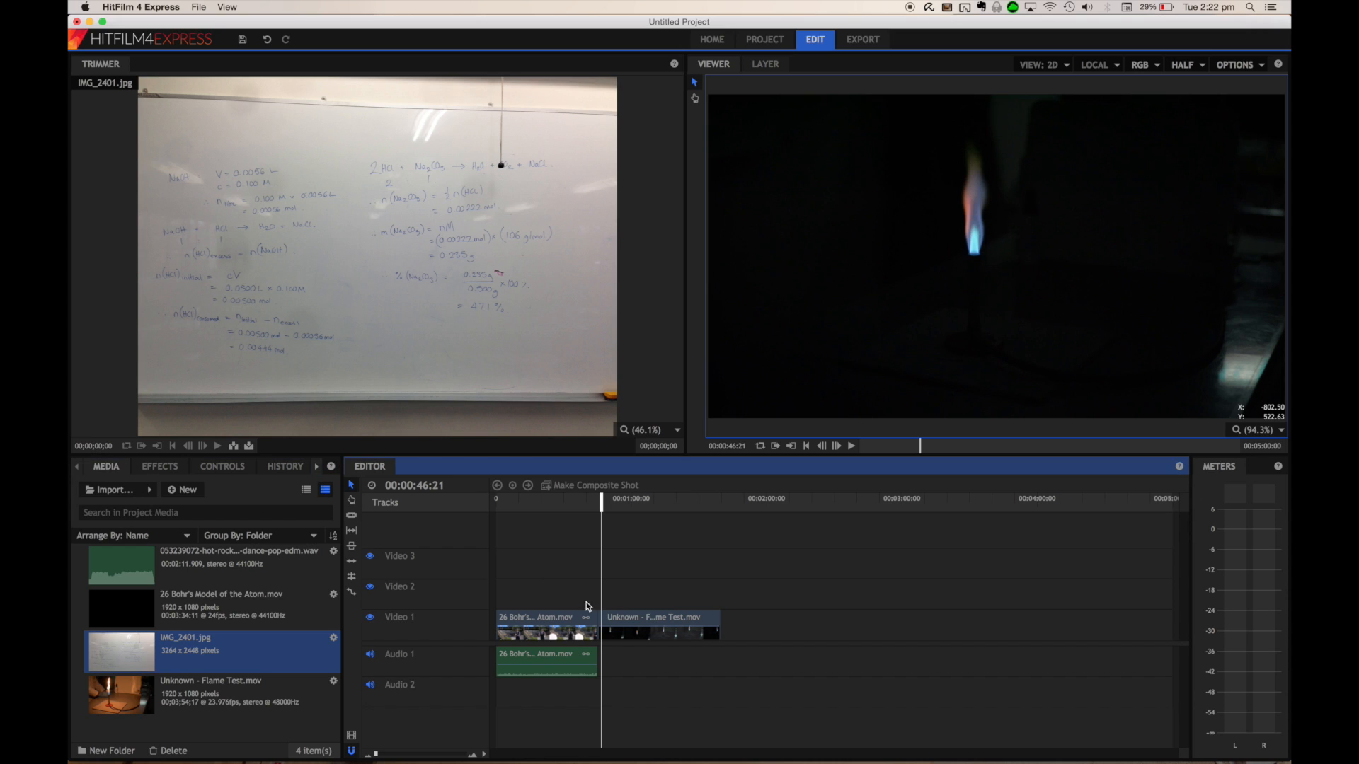
{"action": "left_click", "coordinate": [225, 467]}
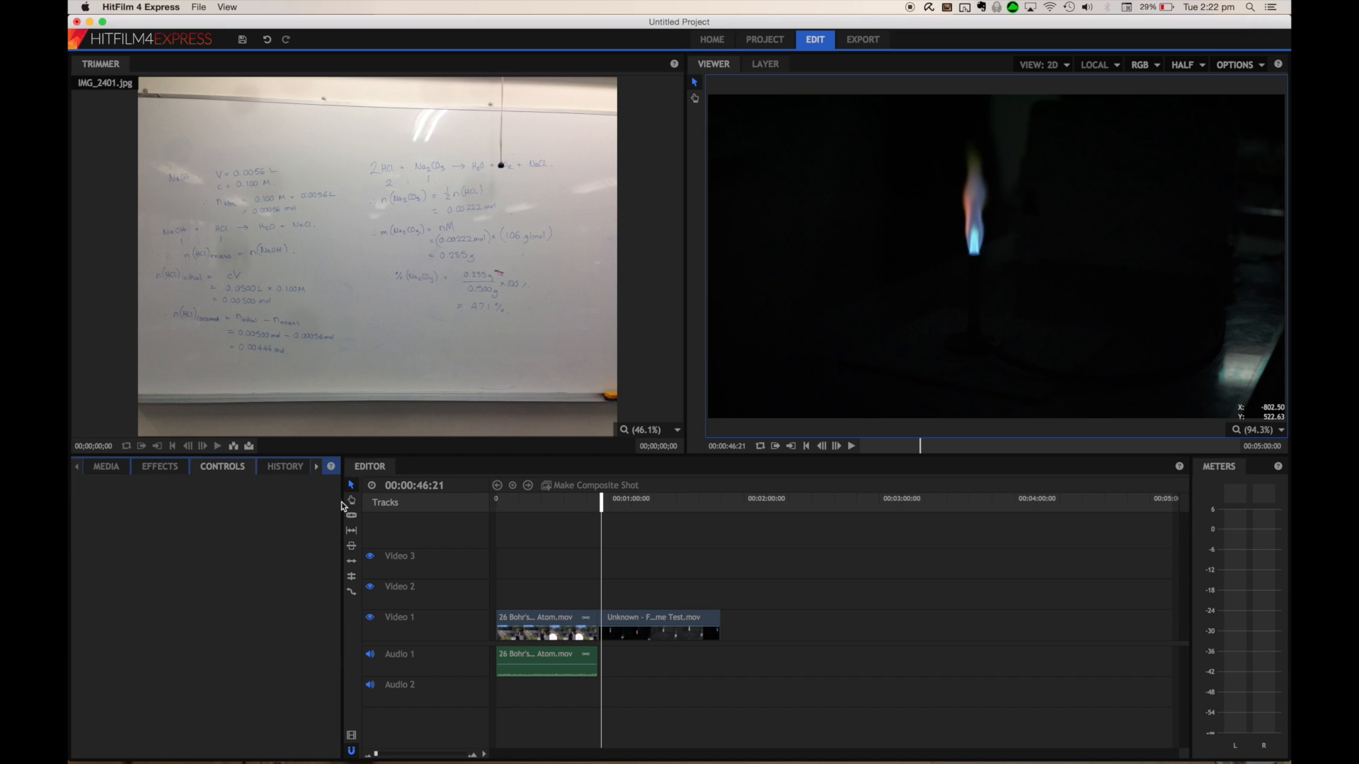
{"action": "left_click", "coordinate": [549, 676]}
Set the Fade to Color transition's colour to pink (255, 0, 128)
{"action": "left_click", "coordinate": [599, 623]}
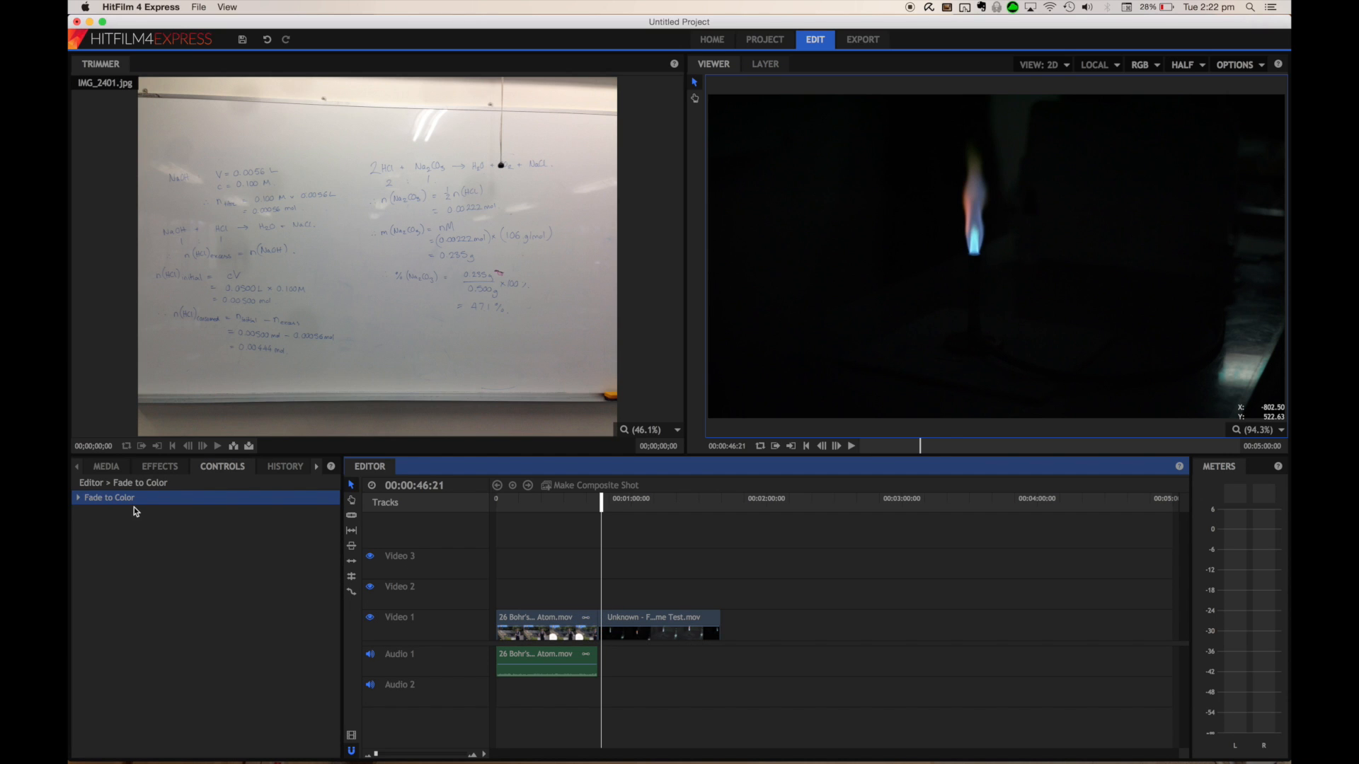
{"action": "left_click", "coordinate": [78, 499]}
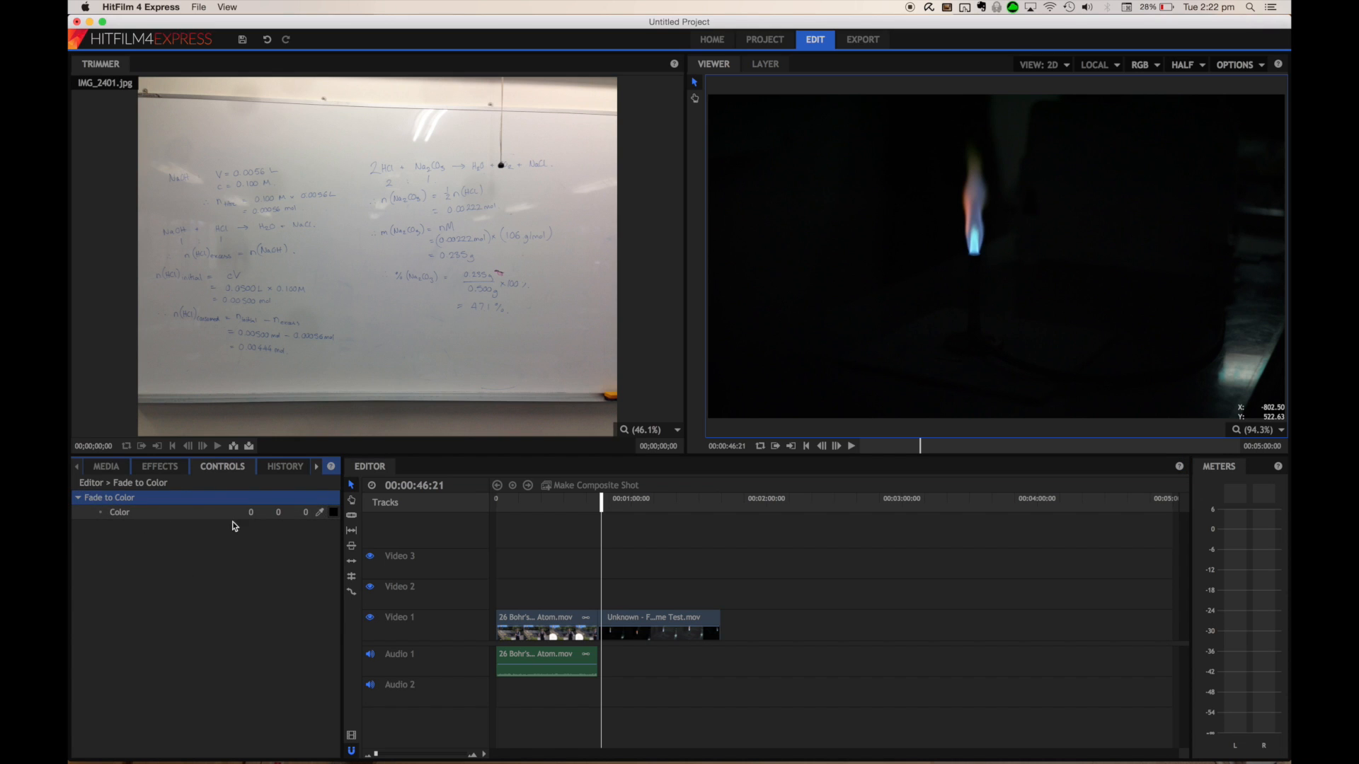
{"action": "left_click", "coordinate": [334, 512]}
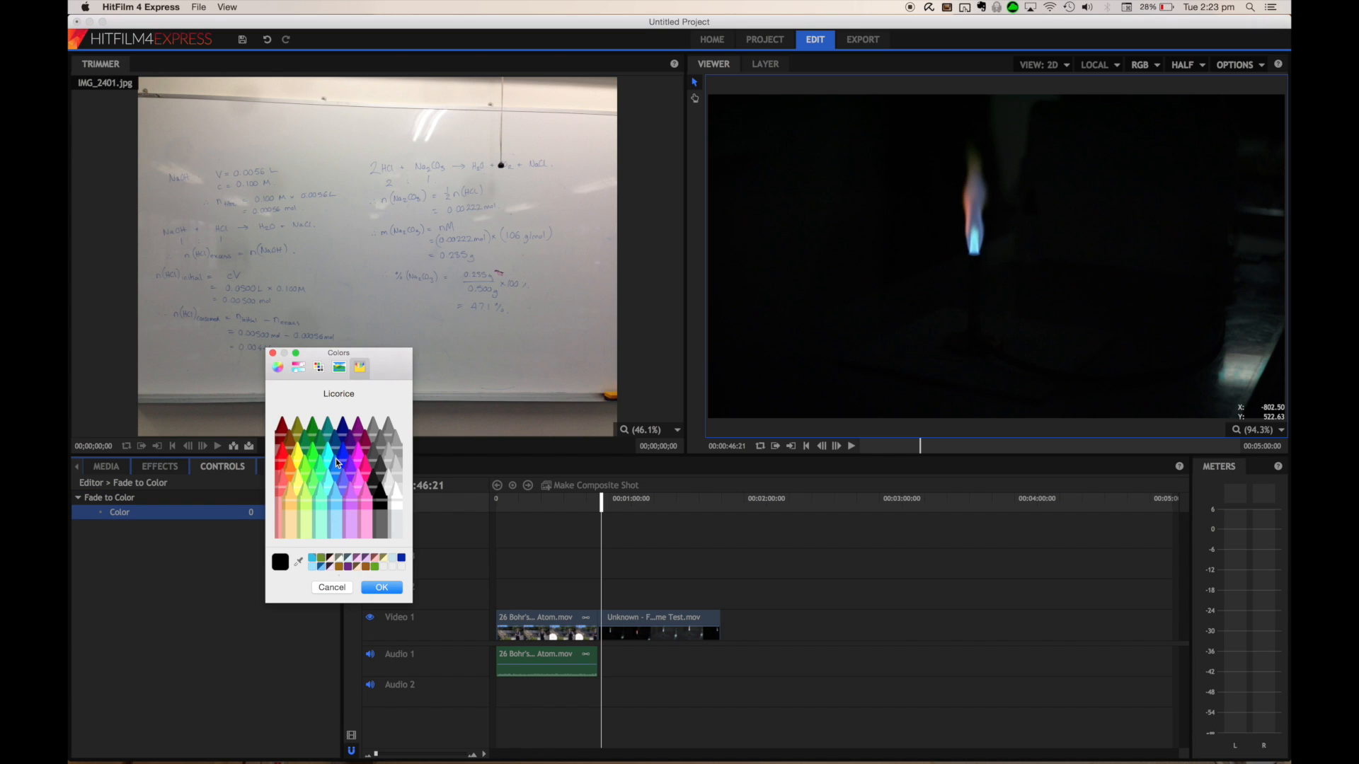
{"action": "left_click", "coordinate": [364, 474]}
{"action": "left_click", "coordinate": [382, 586]}
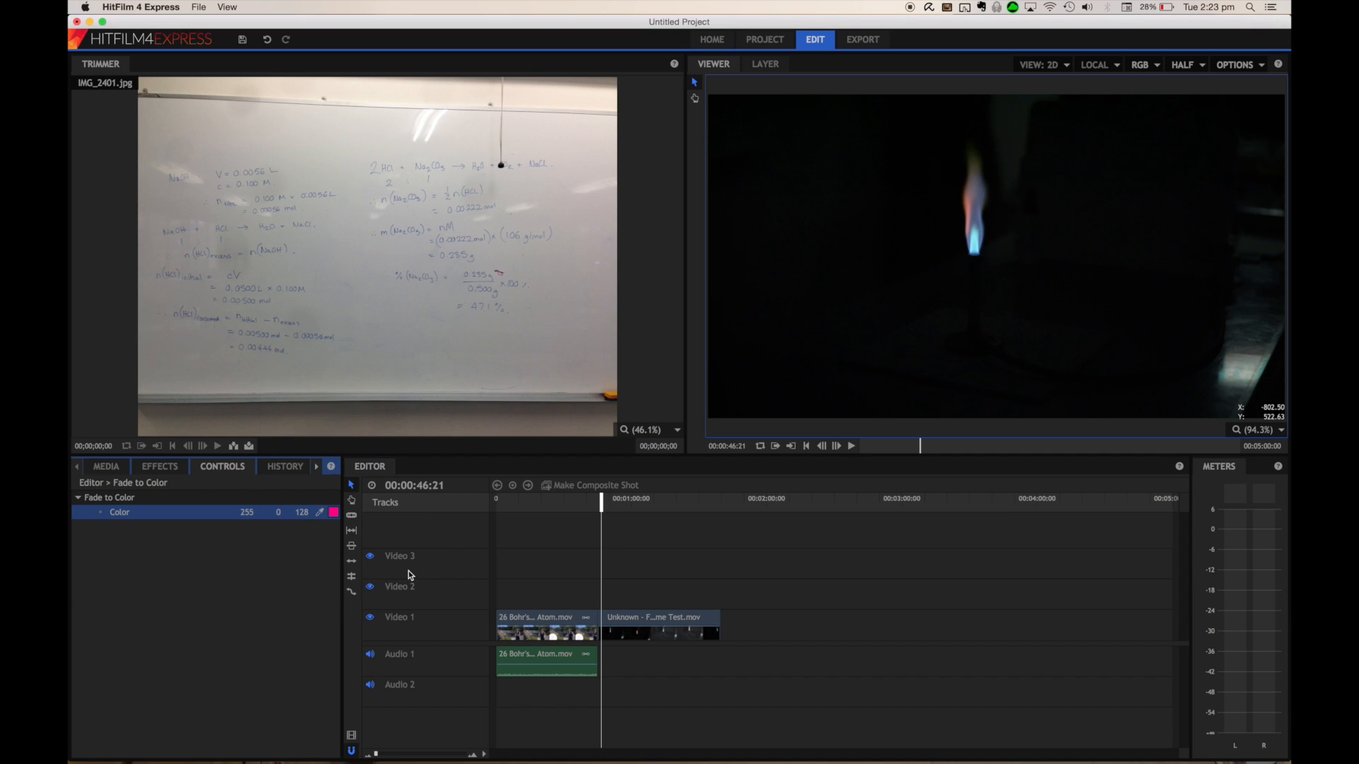
Play back the transition with the new pink fade colour
{"action": "left_click_drag", "start_coordinate": [600, 501], "coordinate": [593, 510]}
{"action": "key", "text": "space"}
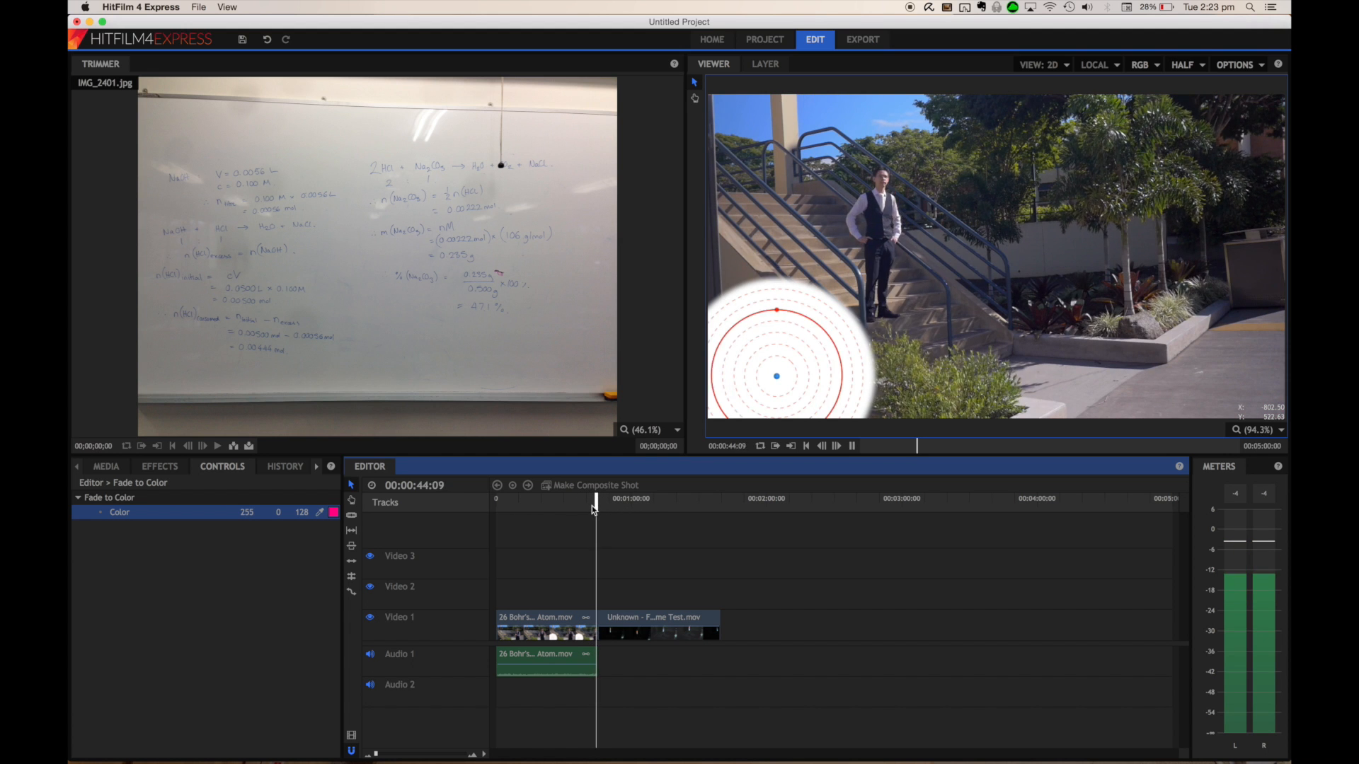
{"action": "key", "text": "space"}
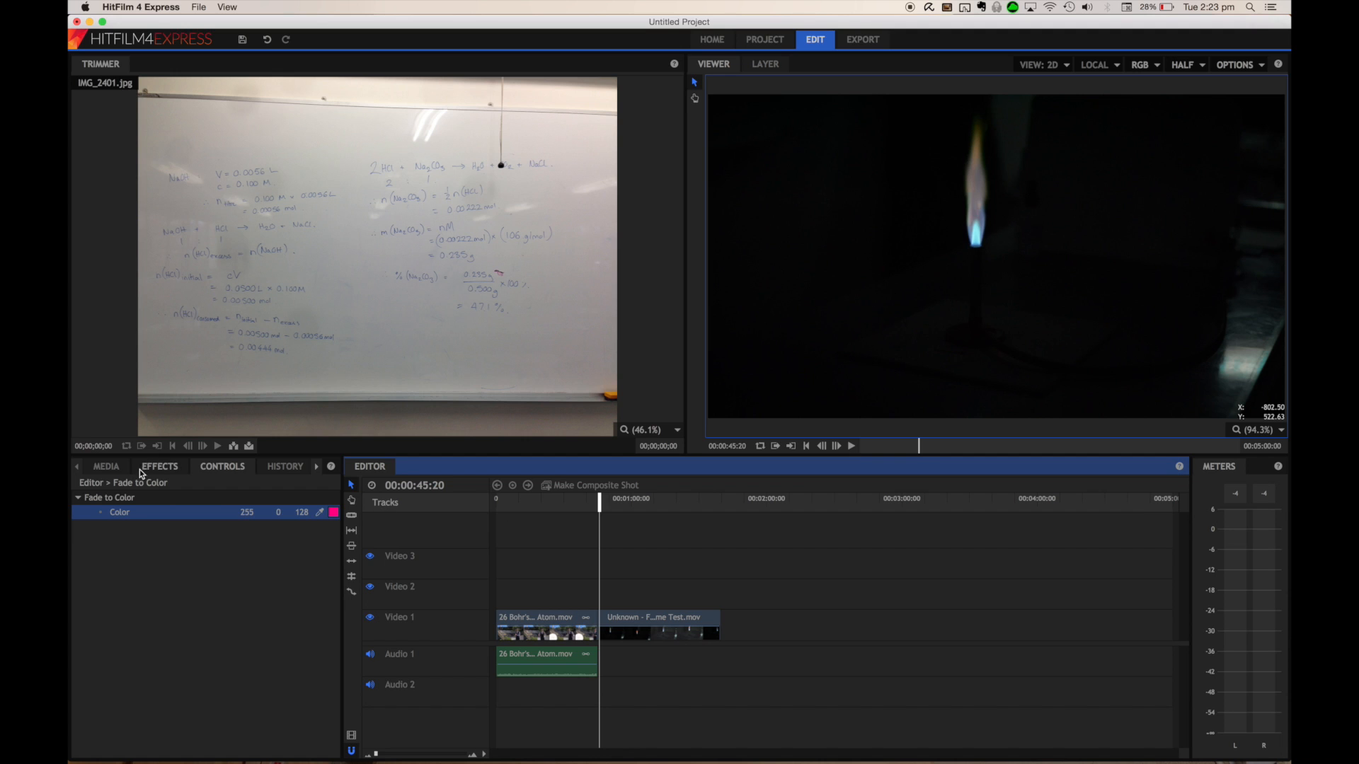
Add the hot-rock dance-pop-edm music file to the start of Audio 2 and return the playhead near the start
{"action": "left_click", "coordinate": [104, 468]}
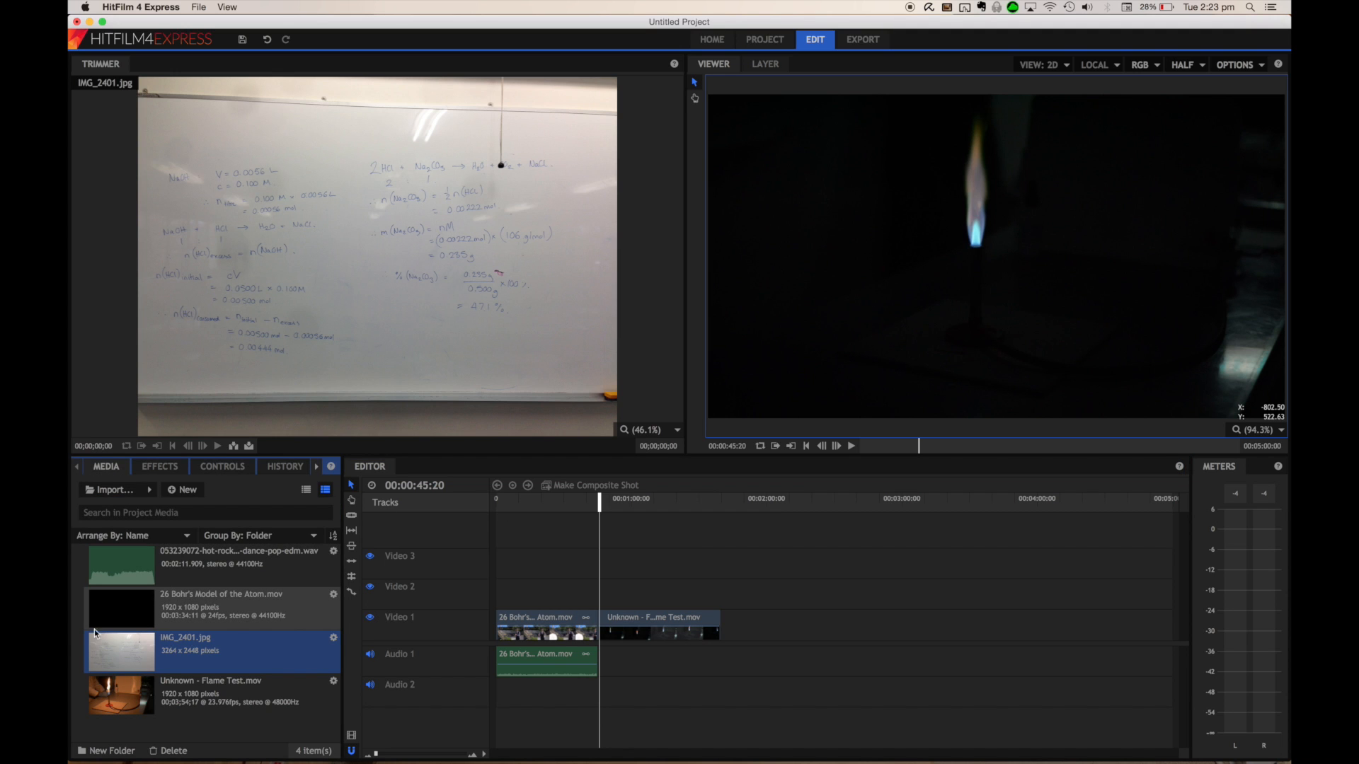
{"action": "left_click", "coordinate": [131, 571]}
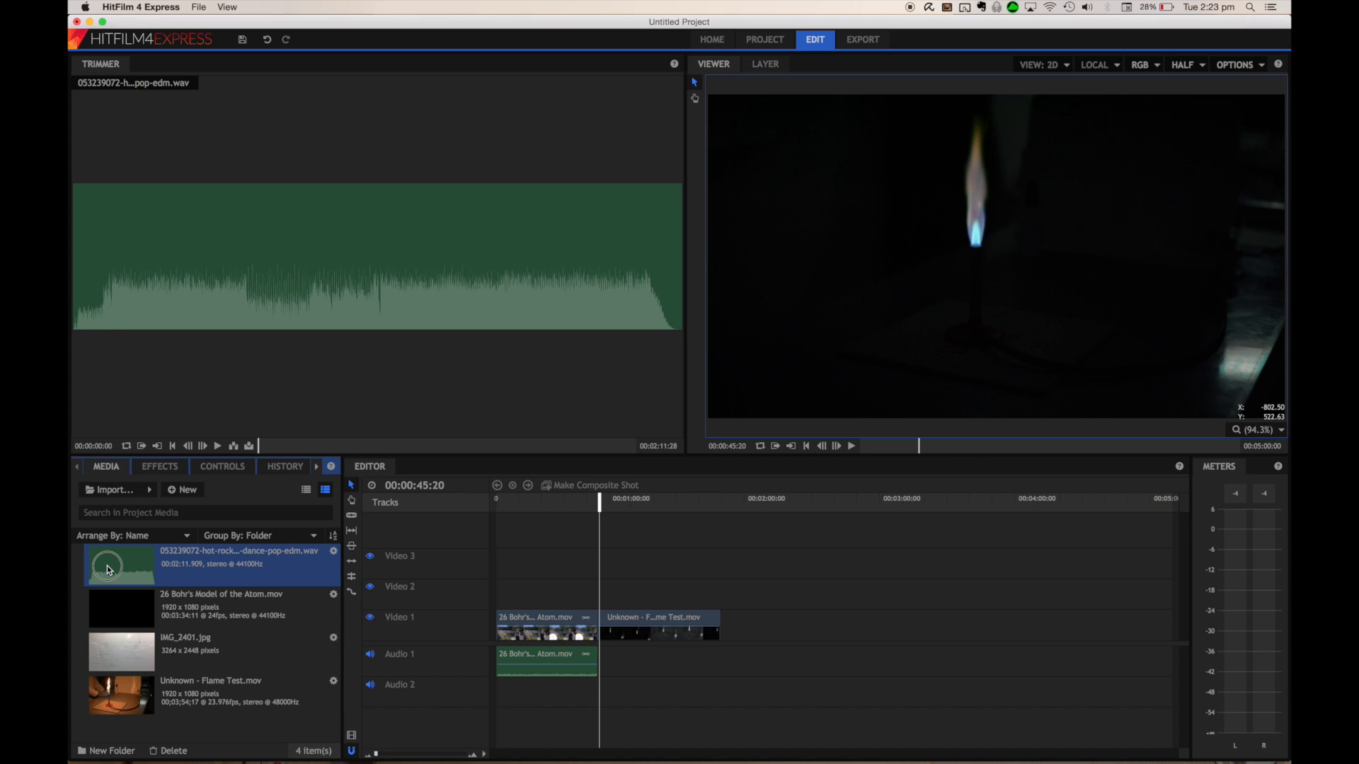
{"action": "left_click_drag", "start_coordinate": [108, 570], "coordinate": [487, 689]}
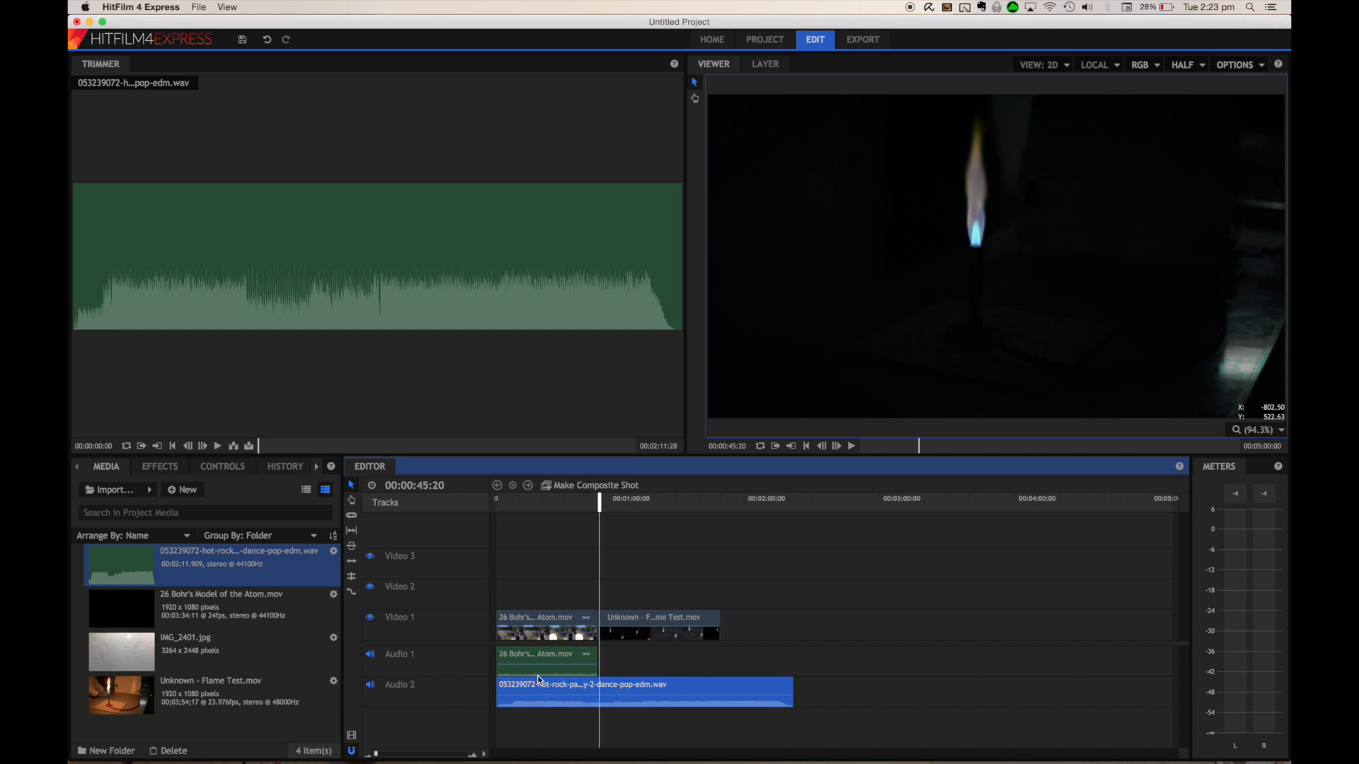
{"action": "left_click_drag", "start_coordinate": [599, 503], "coordinate": [529, 512]}
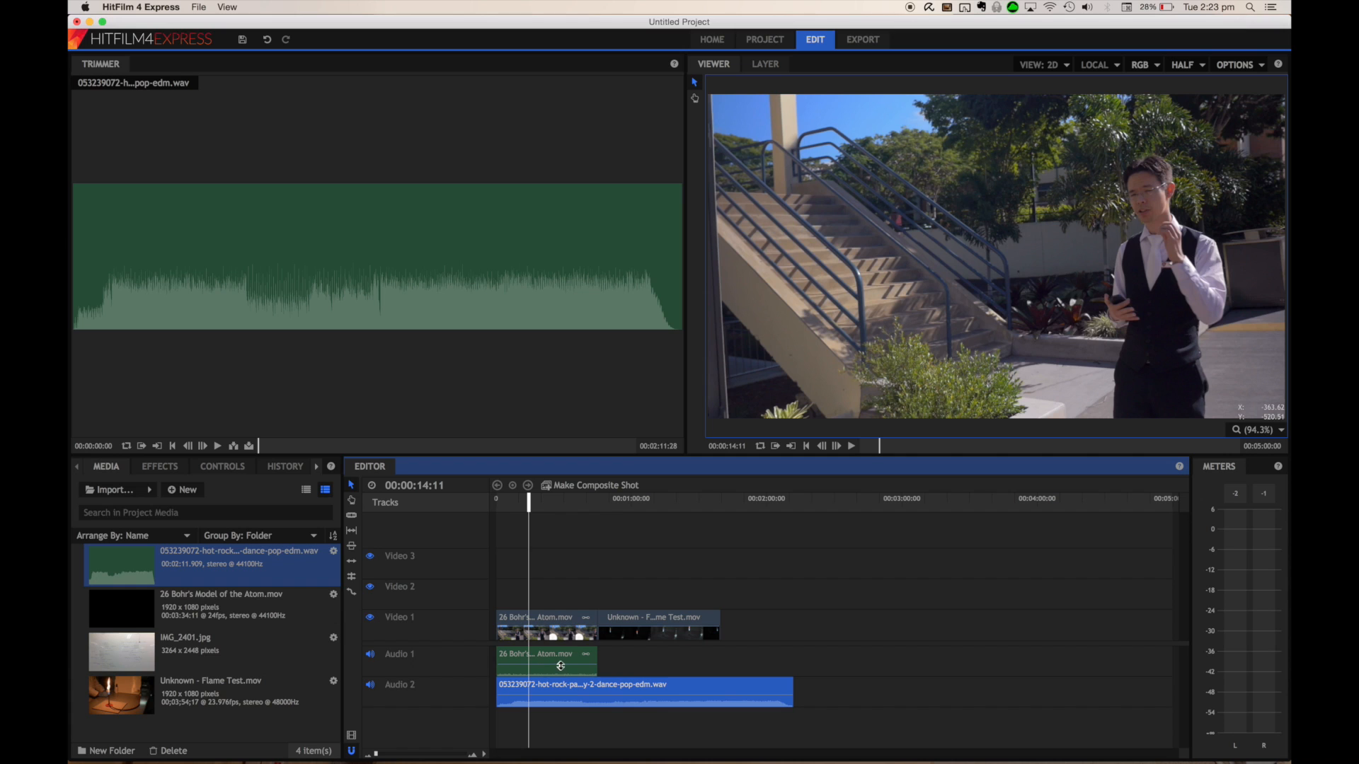
Add volume keyframes at the start of the music clip to create a fade-in
{"action": "left_click_drag", "start_coordinate": [558, 665], "coordinate": [541, 663]}
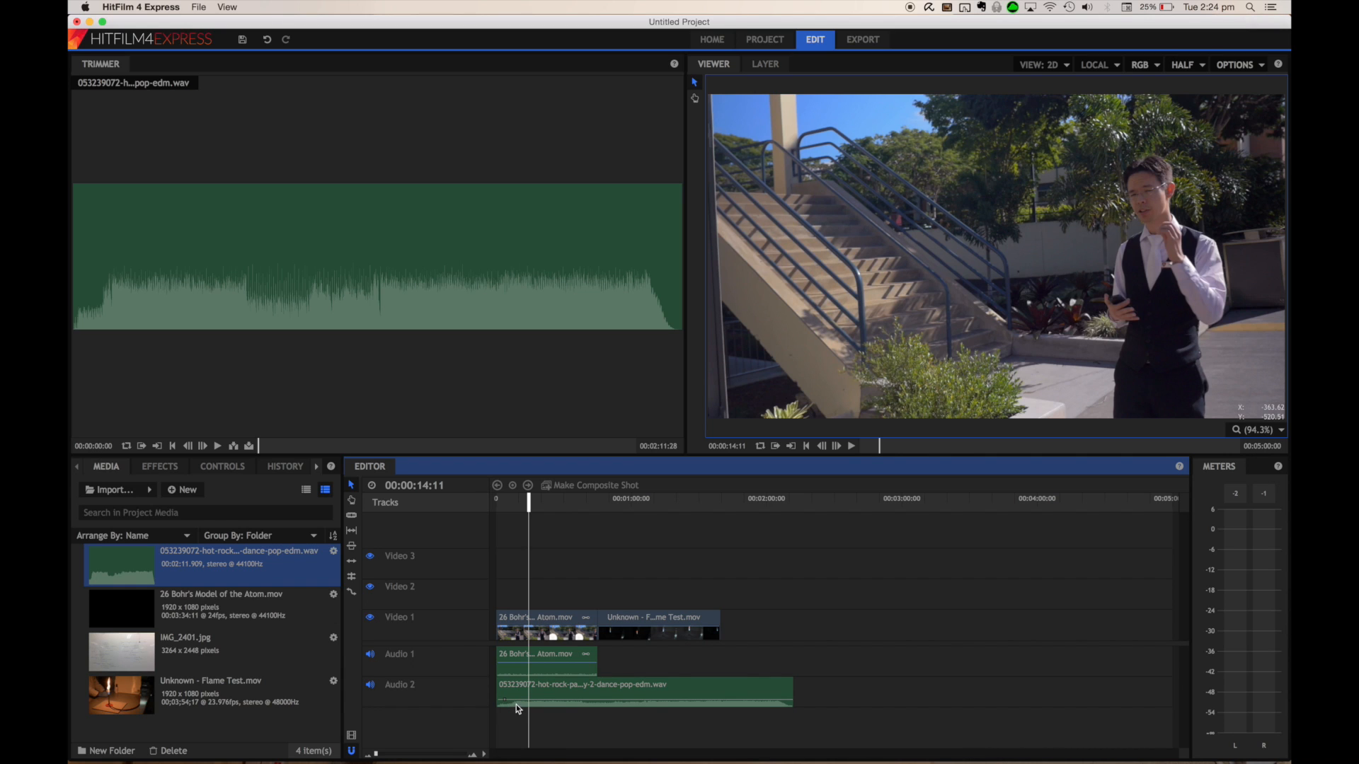
{"action": "left_click", "coordinate": [515, 702], "text": "super"}
{"action": "left_click", "coordinate": [546, 702]}
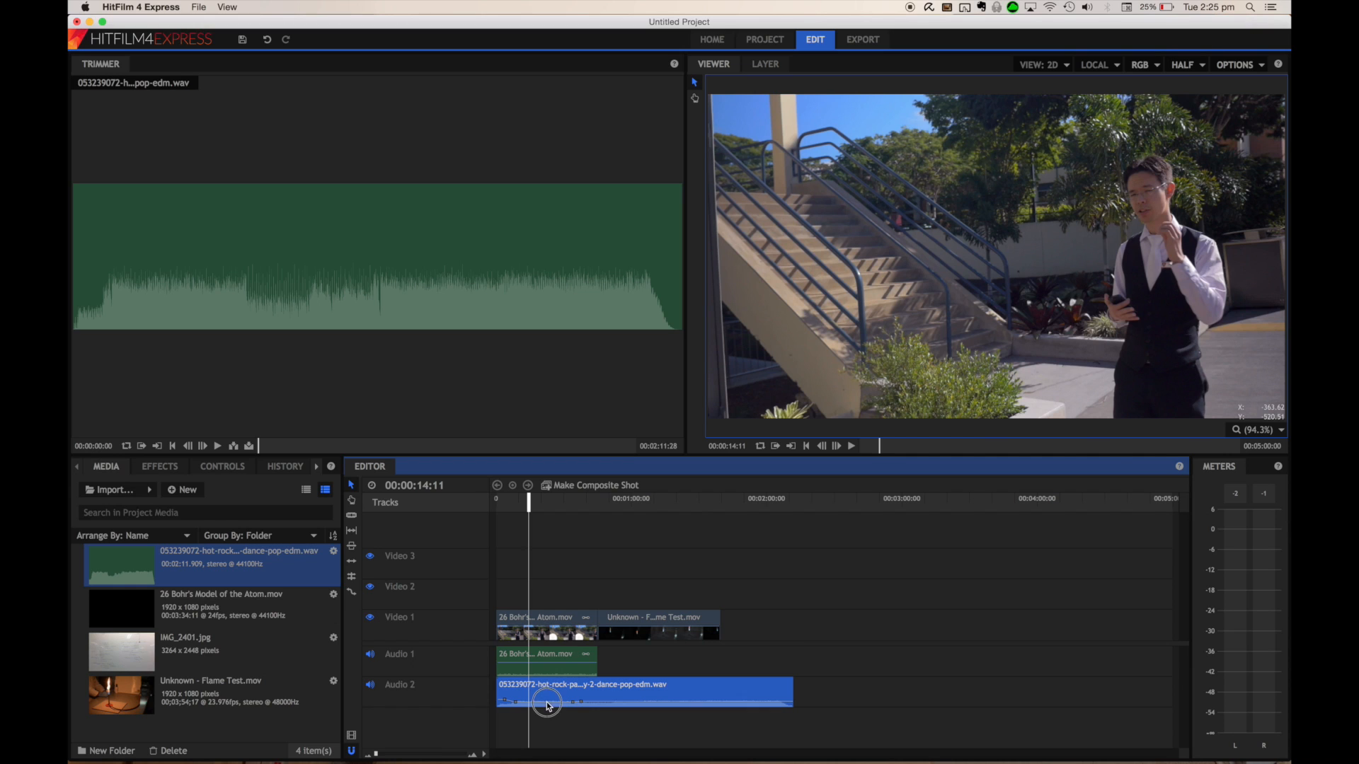
{"action": "left_click", "coordinate": [556, 716]}
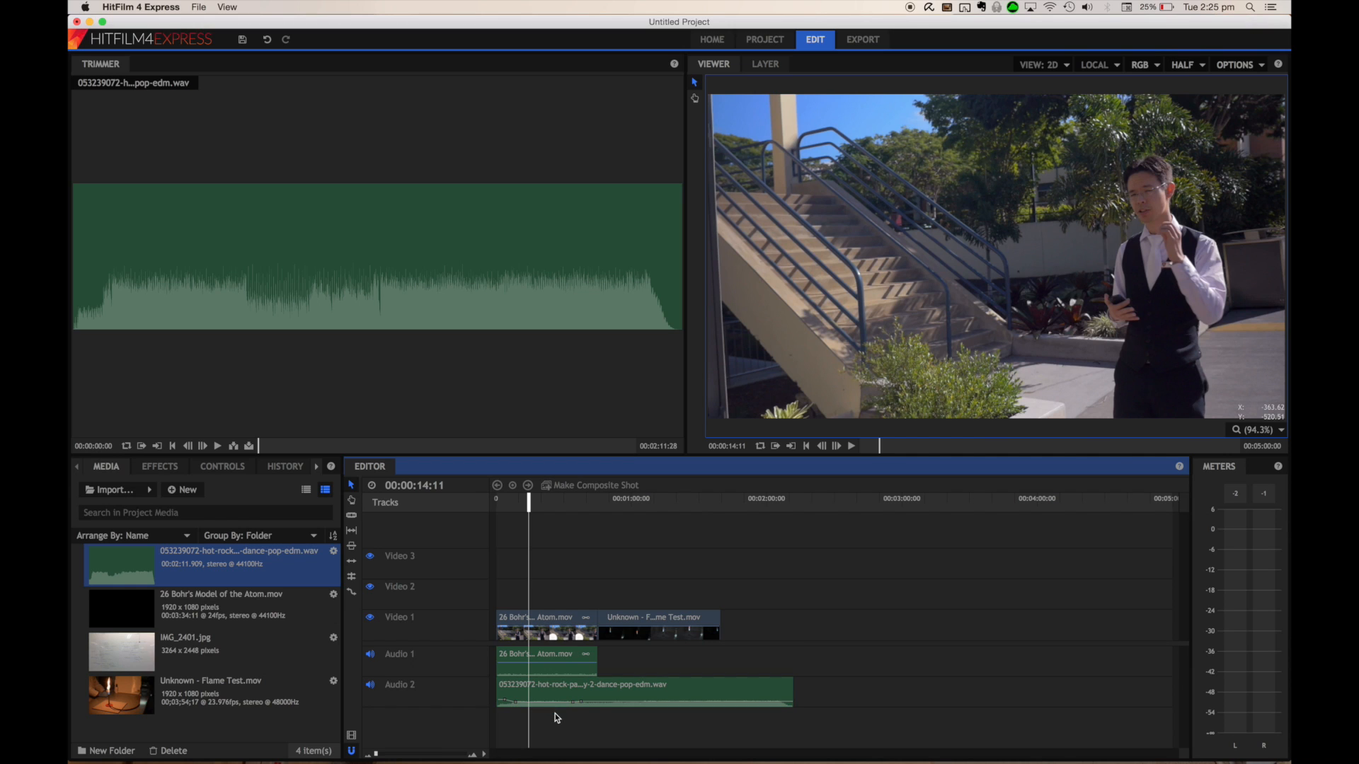
{"action": "left_click", "coordinate": [548, 702]}
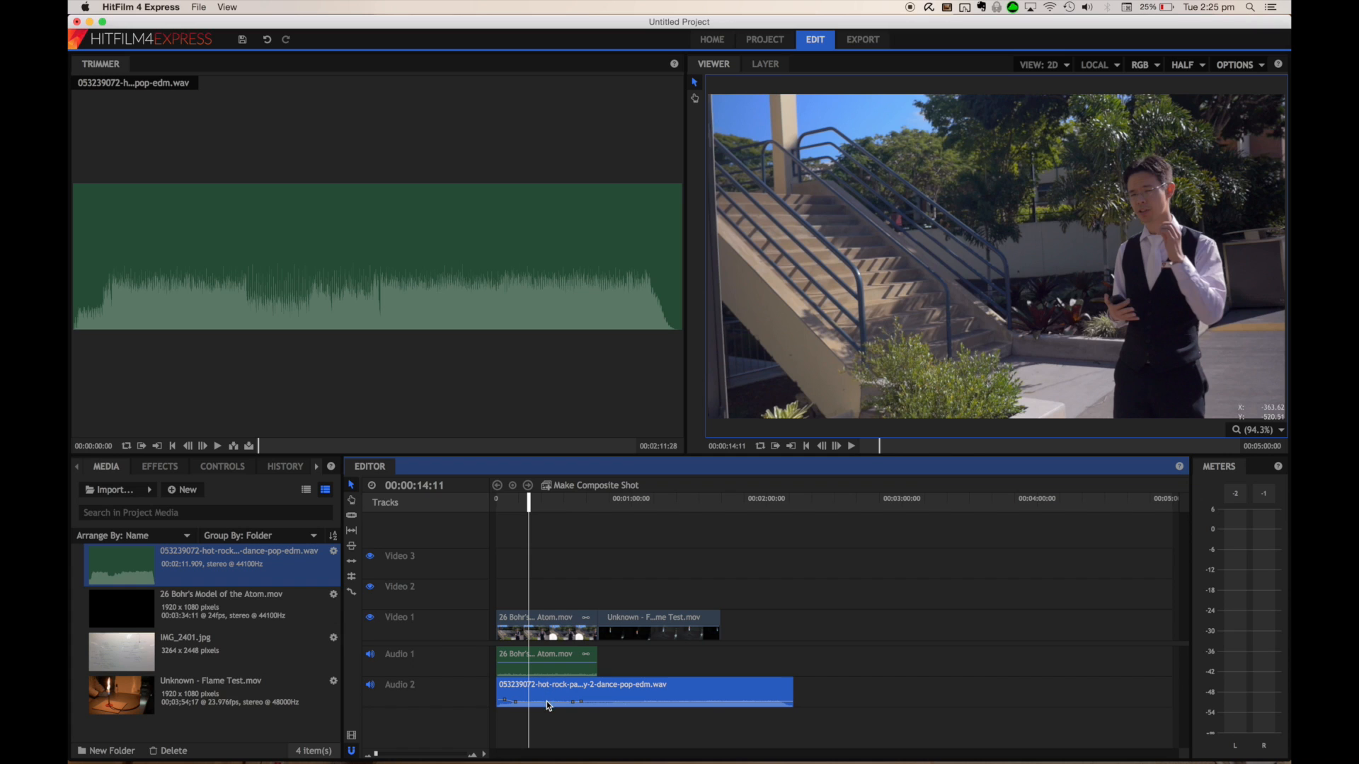
{"action": "left_click", "coordinate": [577, 701]}
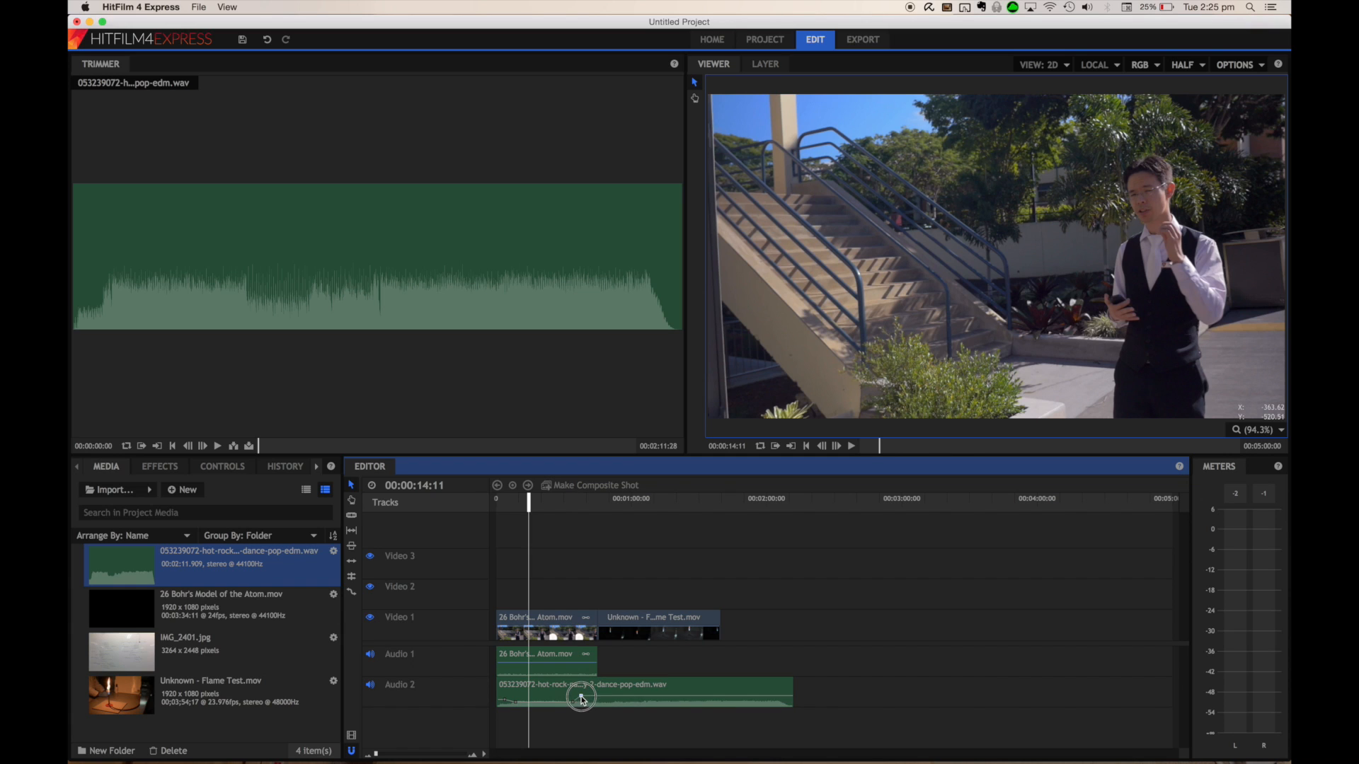
{"action": "left_click_drag", "start_coordinate": [504, 699], "coordinate": [574, 704]}
{"action": "left_click", "coordinate": [518, 703]}
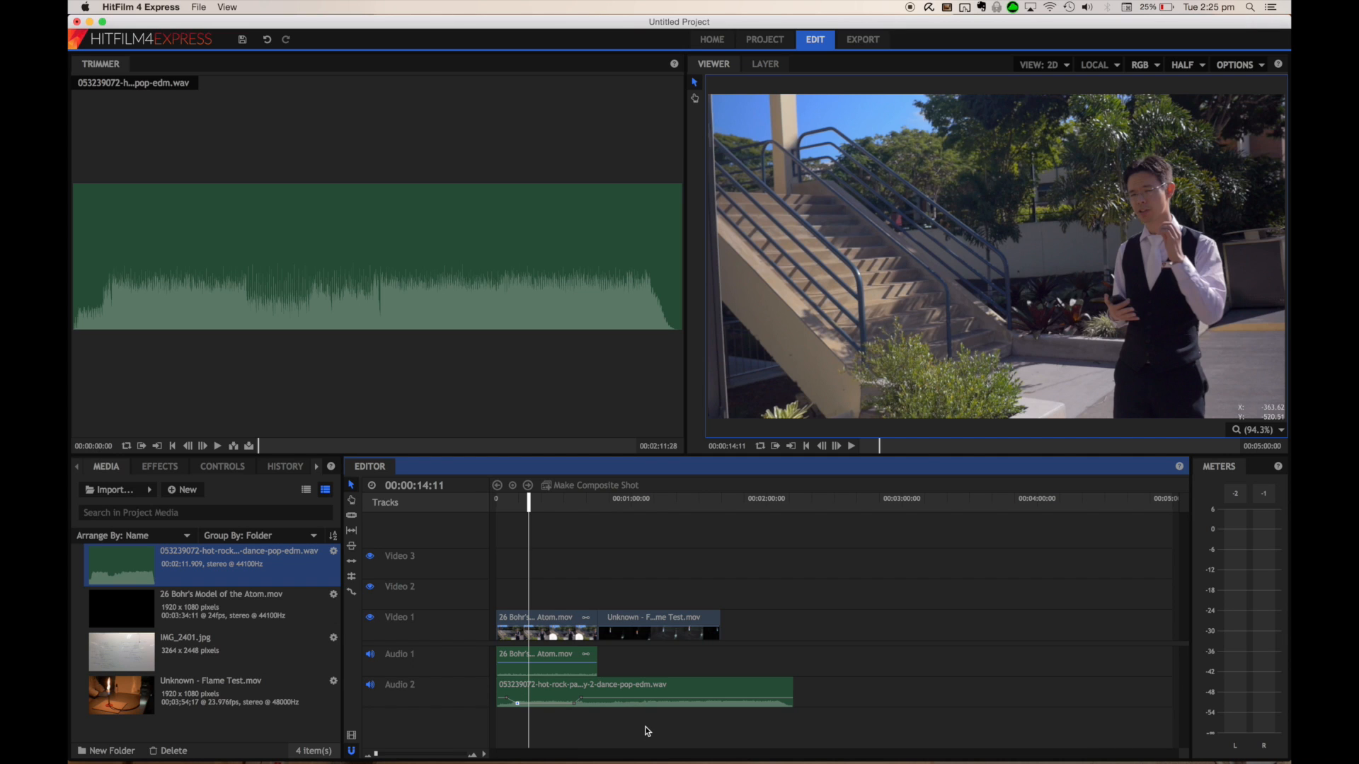
Create a new composite shot named "This is cool text."
{"action": "left_click", "coordinate": [911, 7]}
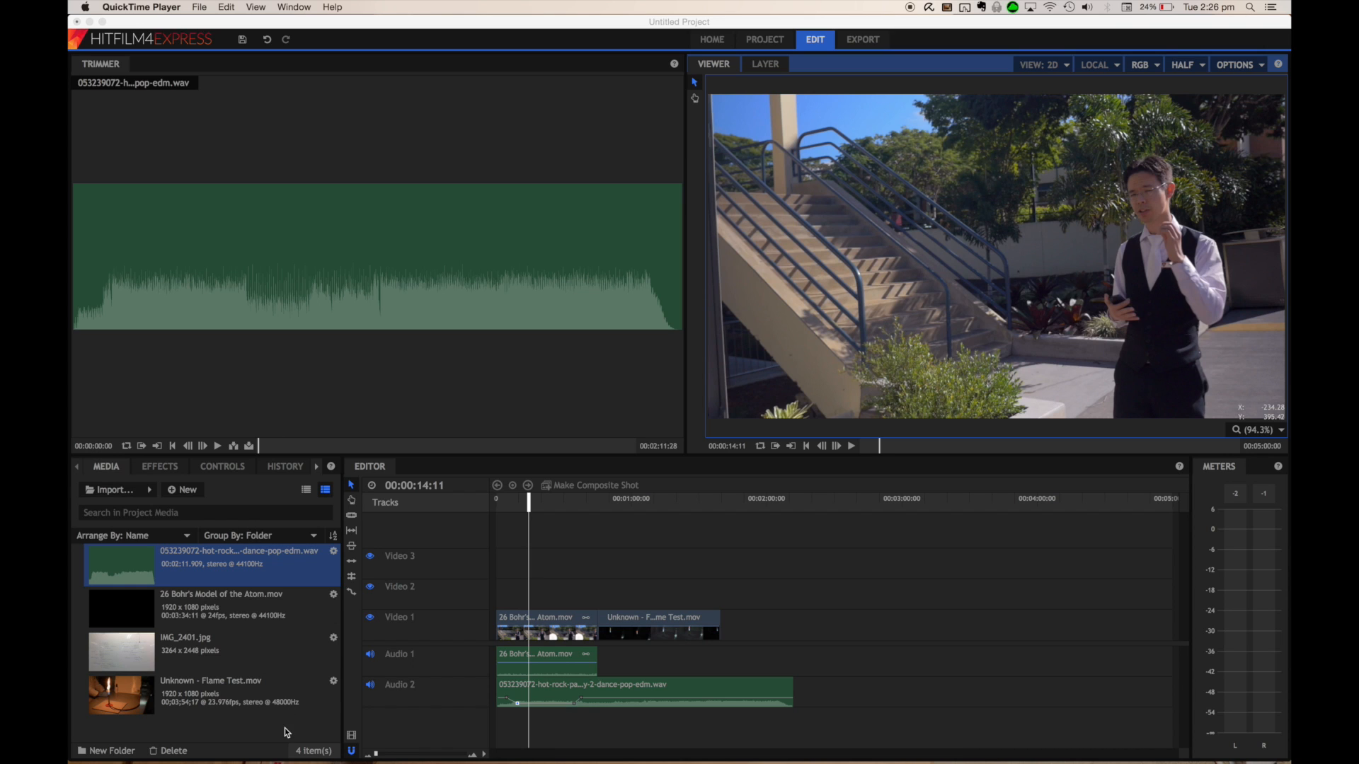
{"action": "left_click", "coordinate": [177, 493]}
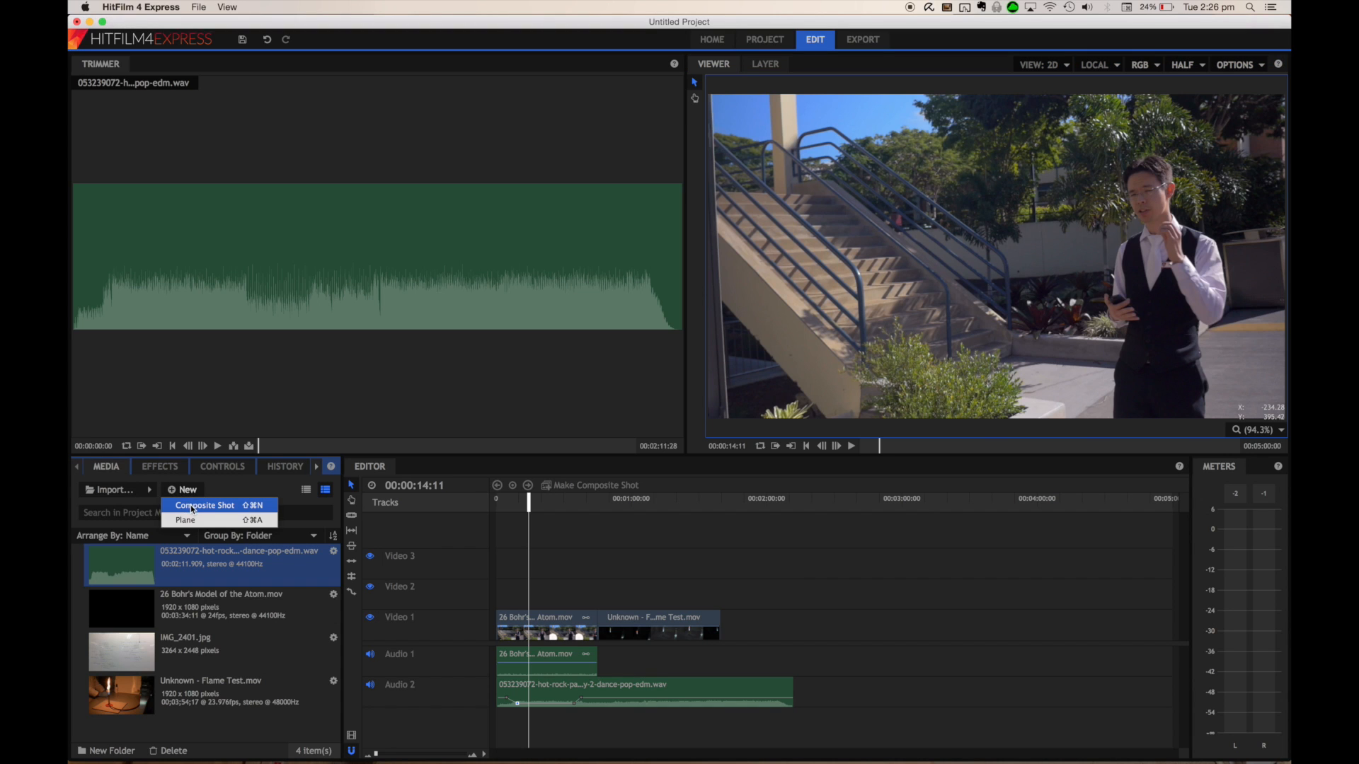
{"action": "left_click", "coordinate": [183, 504]}
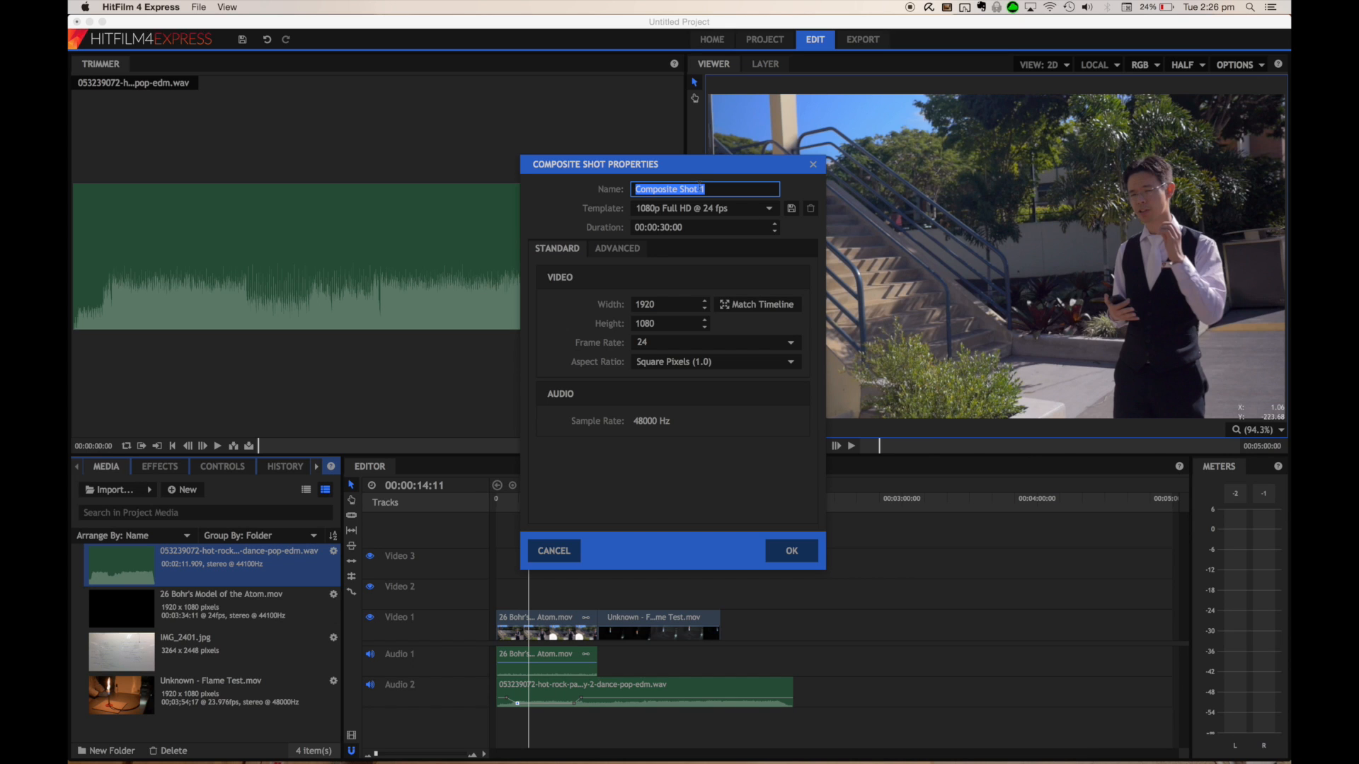
{"action": "type", "text": "Tihs"}
{"action": "key", "text": "BackSpace"}
{"action": "key", "text": "BackSpace"}
{"action": "key", "text": "BackSpace"}
{"action": "type", "text": "his is cool text."}
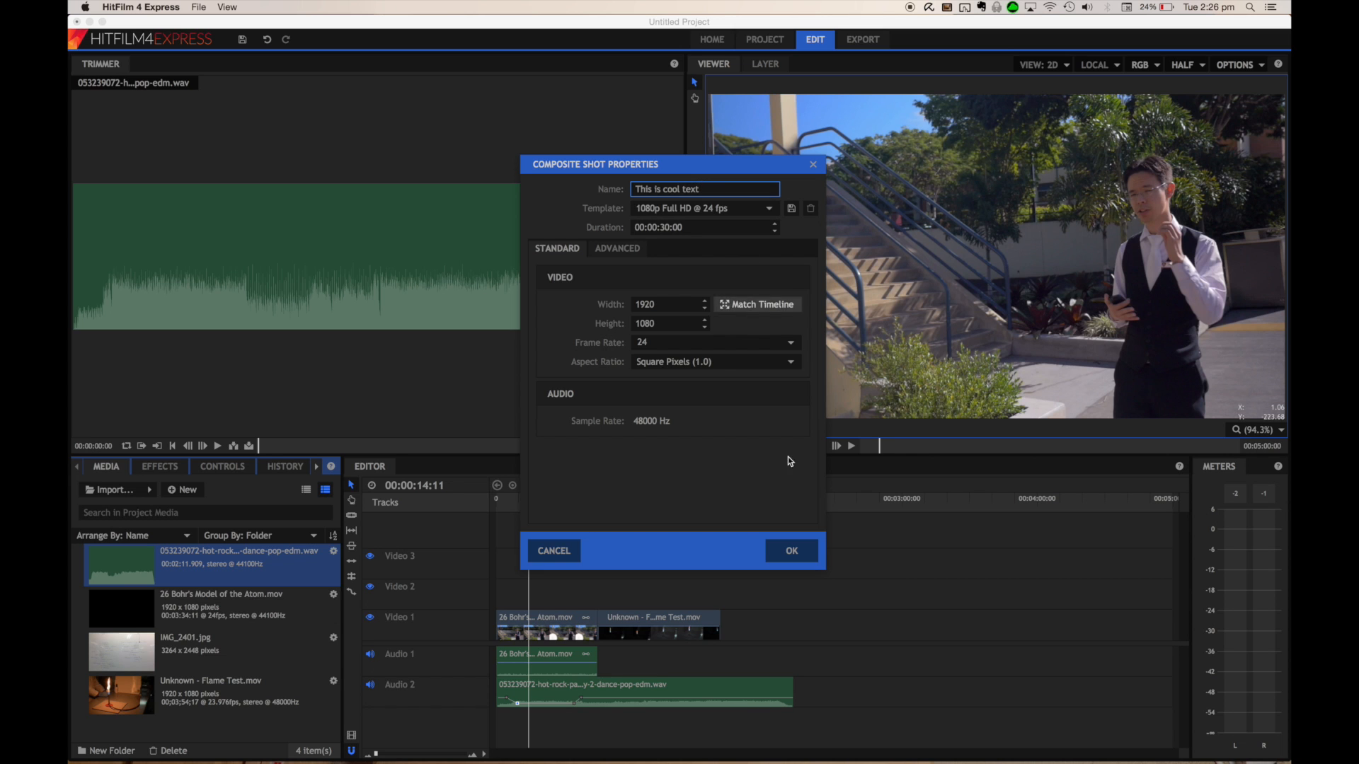
{"action": "left_click", "coordinate": [798, 551]}
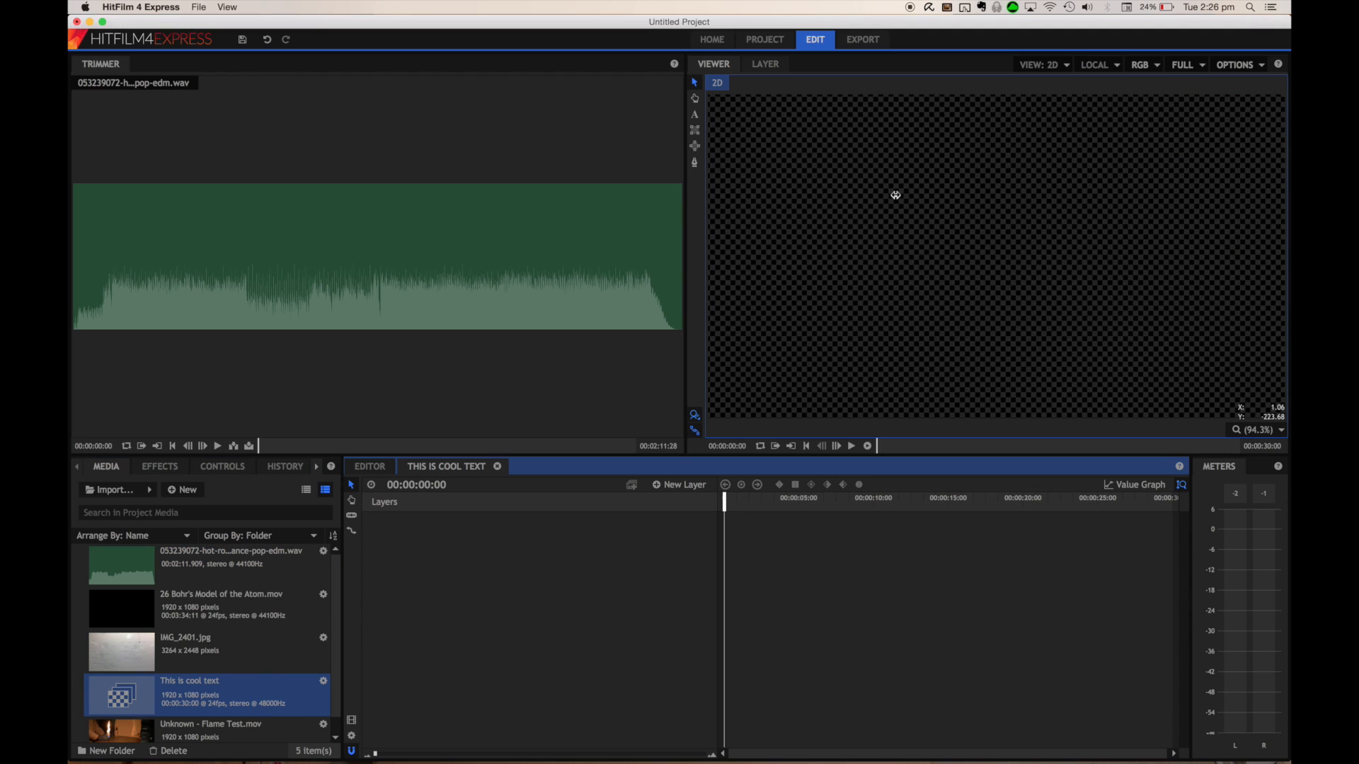
{"action": "left_click", "coordinate": [896, 194]}
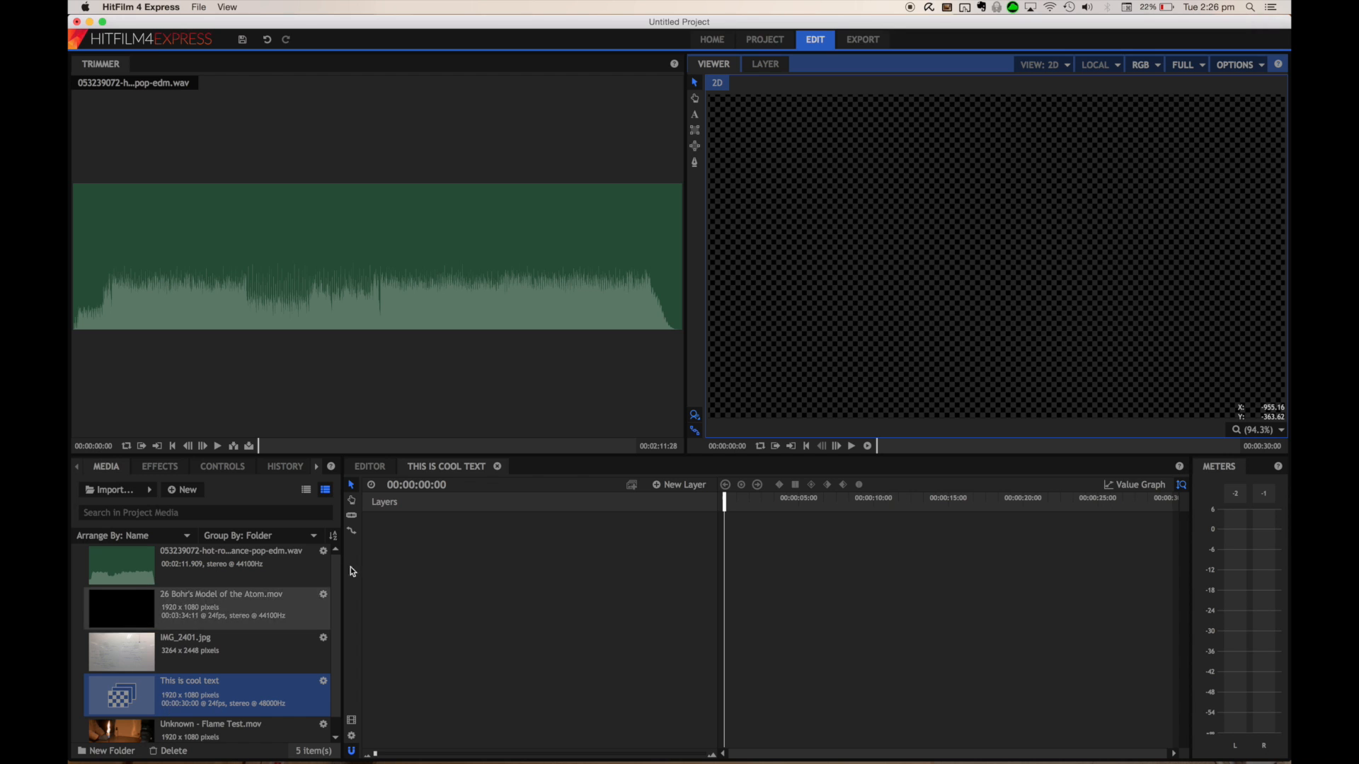
{"action": "left_click", "coordinate": [375, 466]}
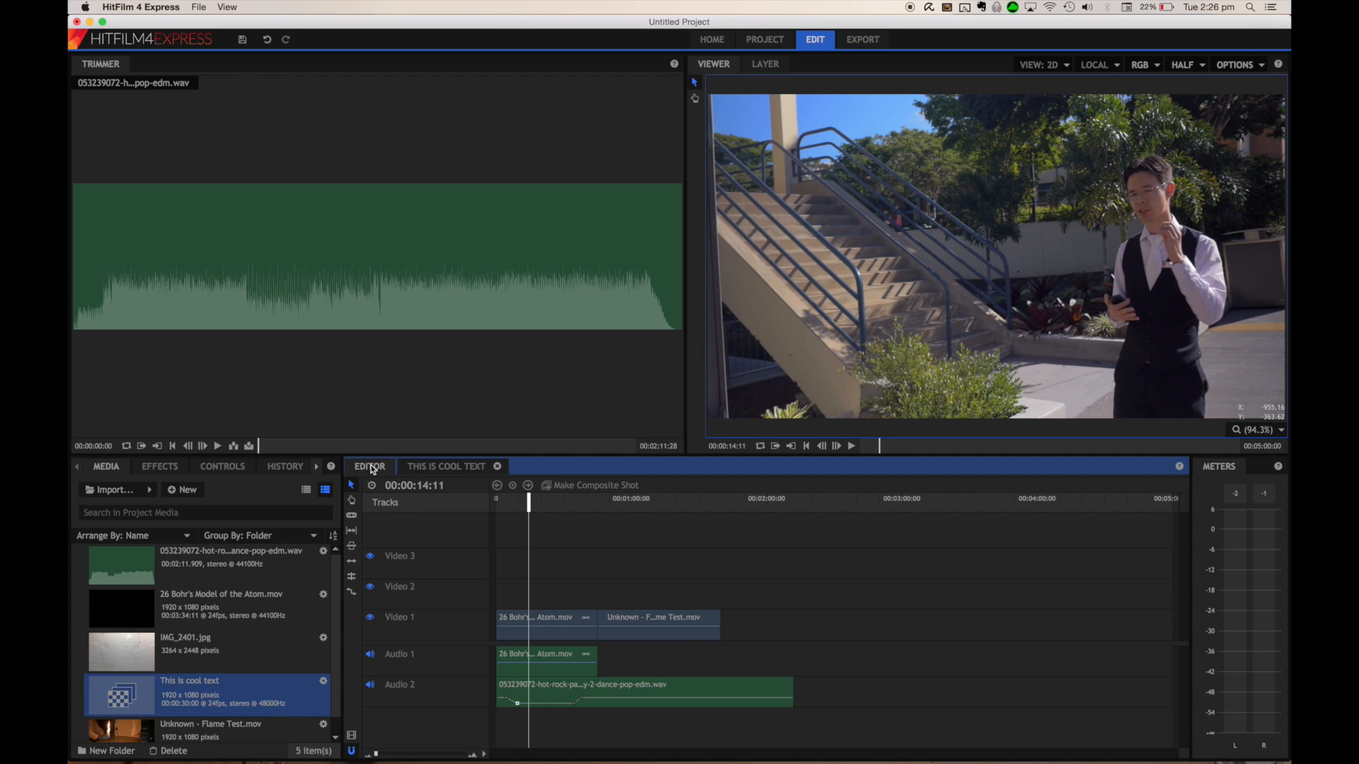
{"action": "left_click", "coordinate": [432, 466]}
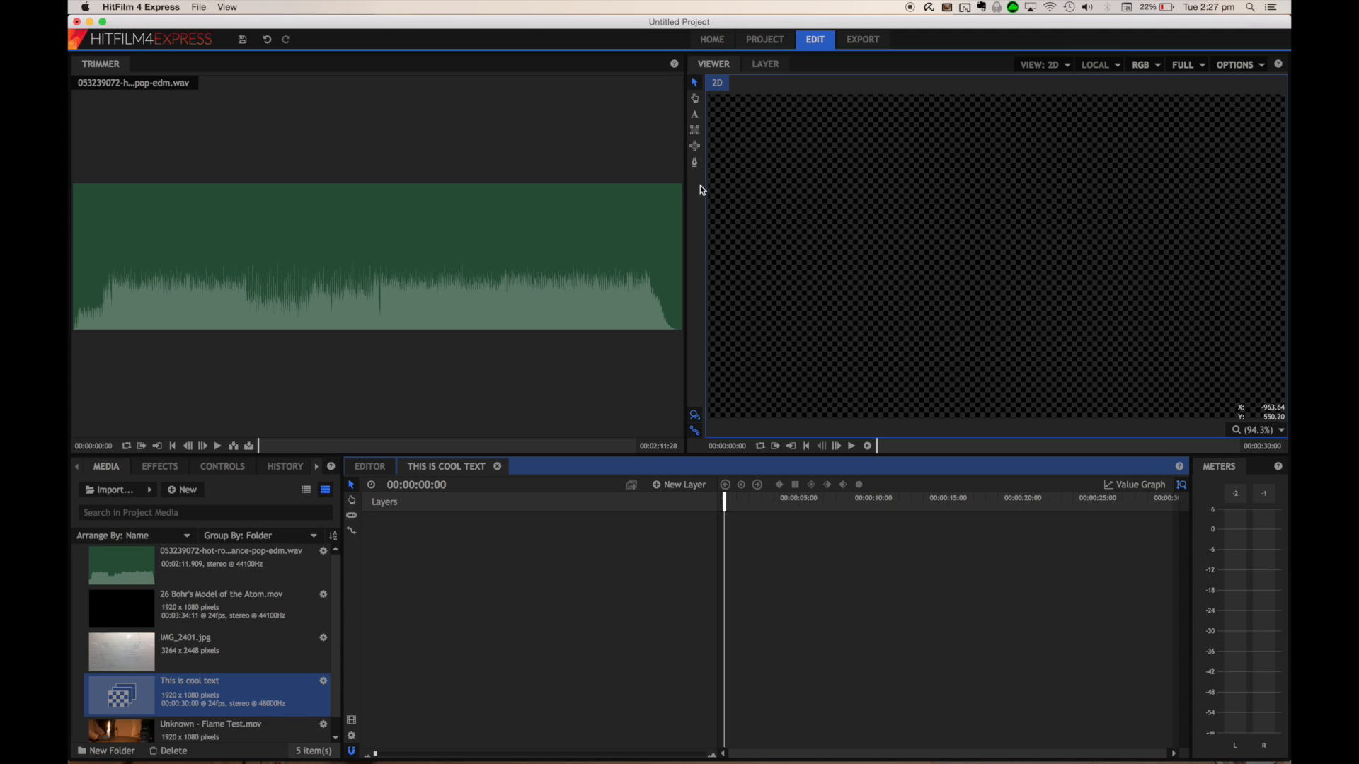
Add a text layer in the composite shot reading "This is super awesome, and not boring."
{"action": "left_click", "coordinate": [695, 117]}
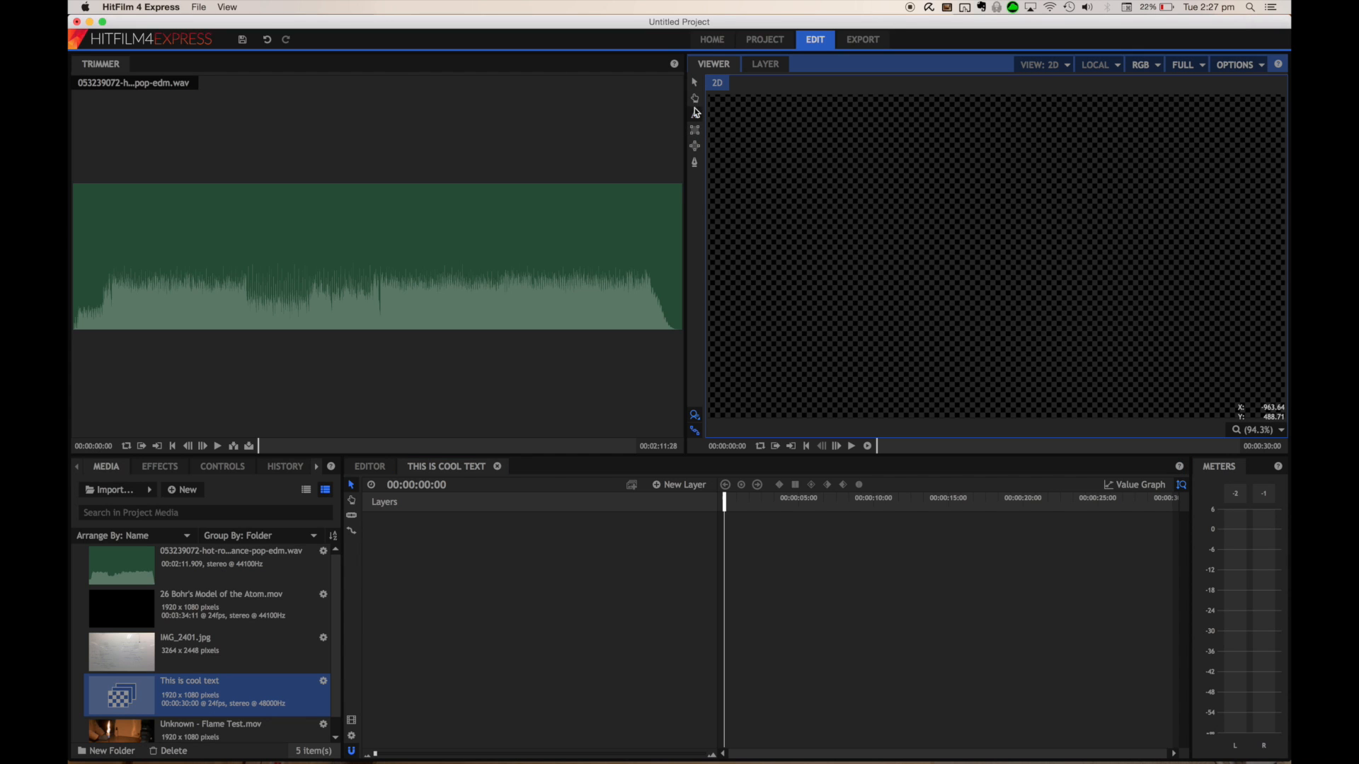
{"action": "left_click_drag", "start_coordinate": [823, 177], "coordinate": [1145, 307]}
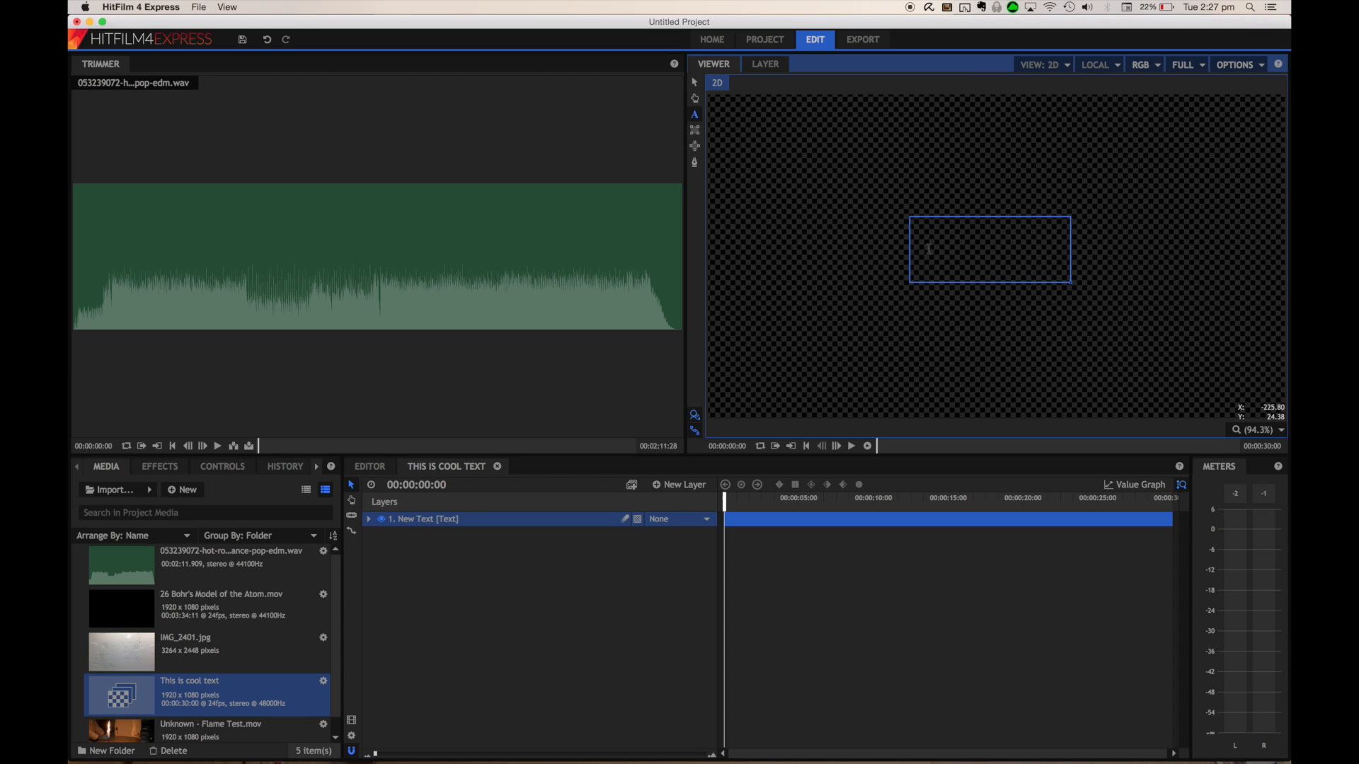
{"action": "type", "text": "This is super awesome"}
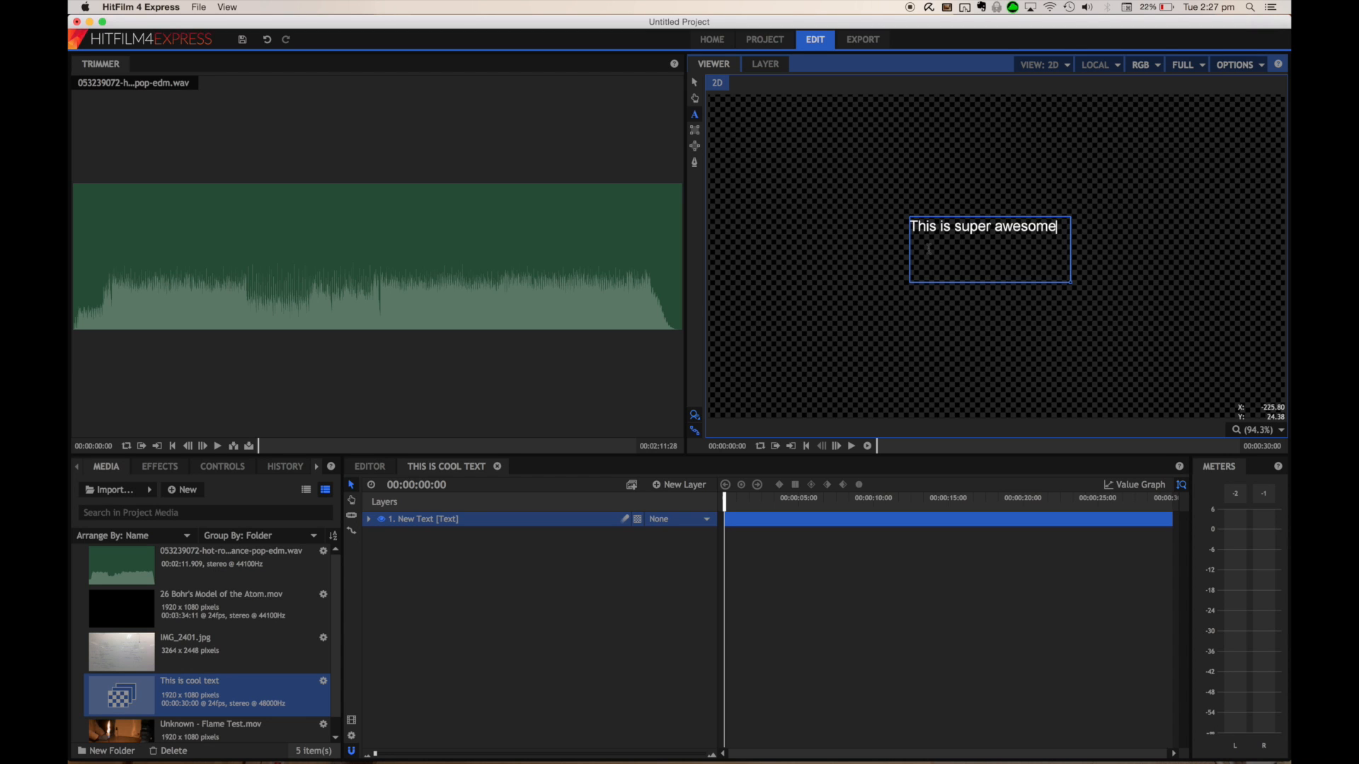
{"action": "type", "text": ", and not boring."}
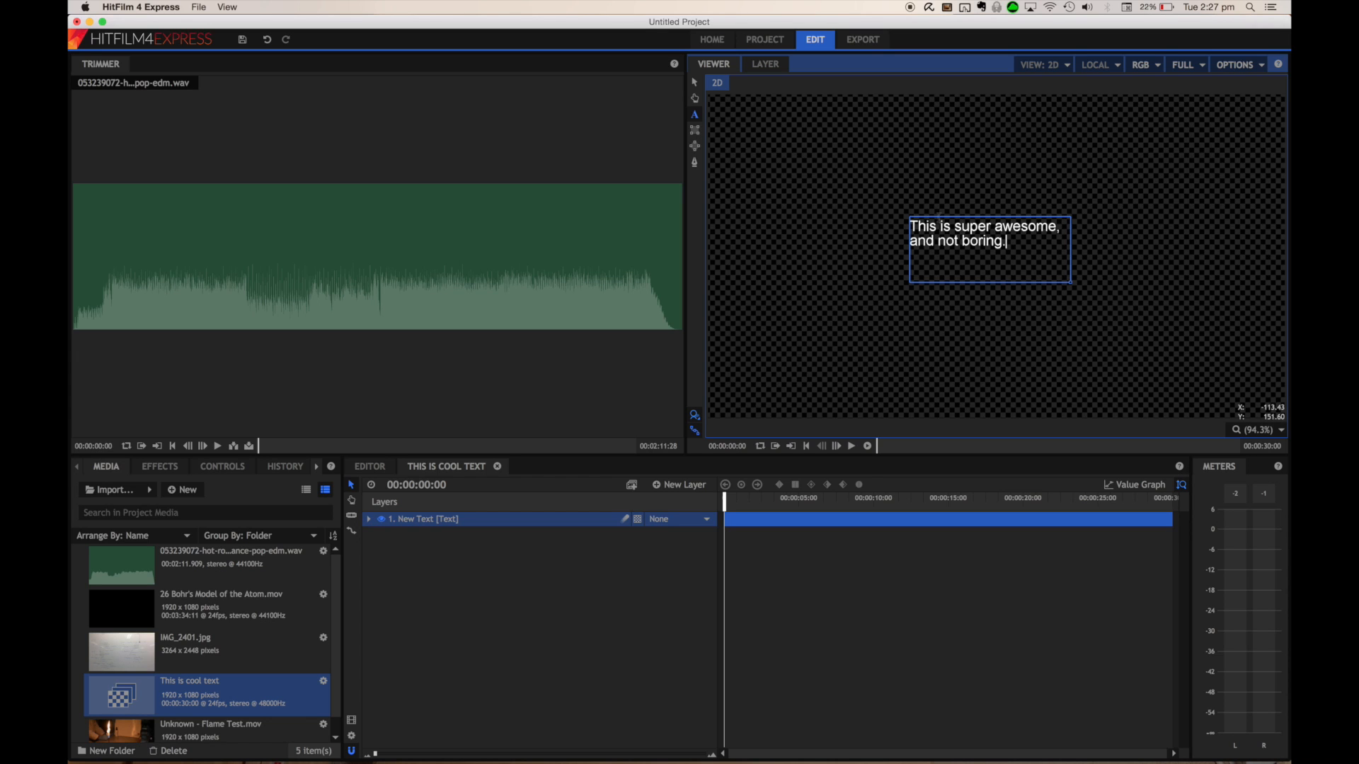
Select all of the text and centre-align it
{"action": "left_click", "coordinate": [475, 380]}
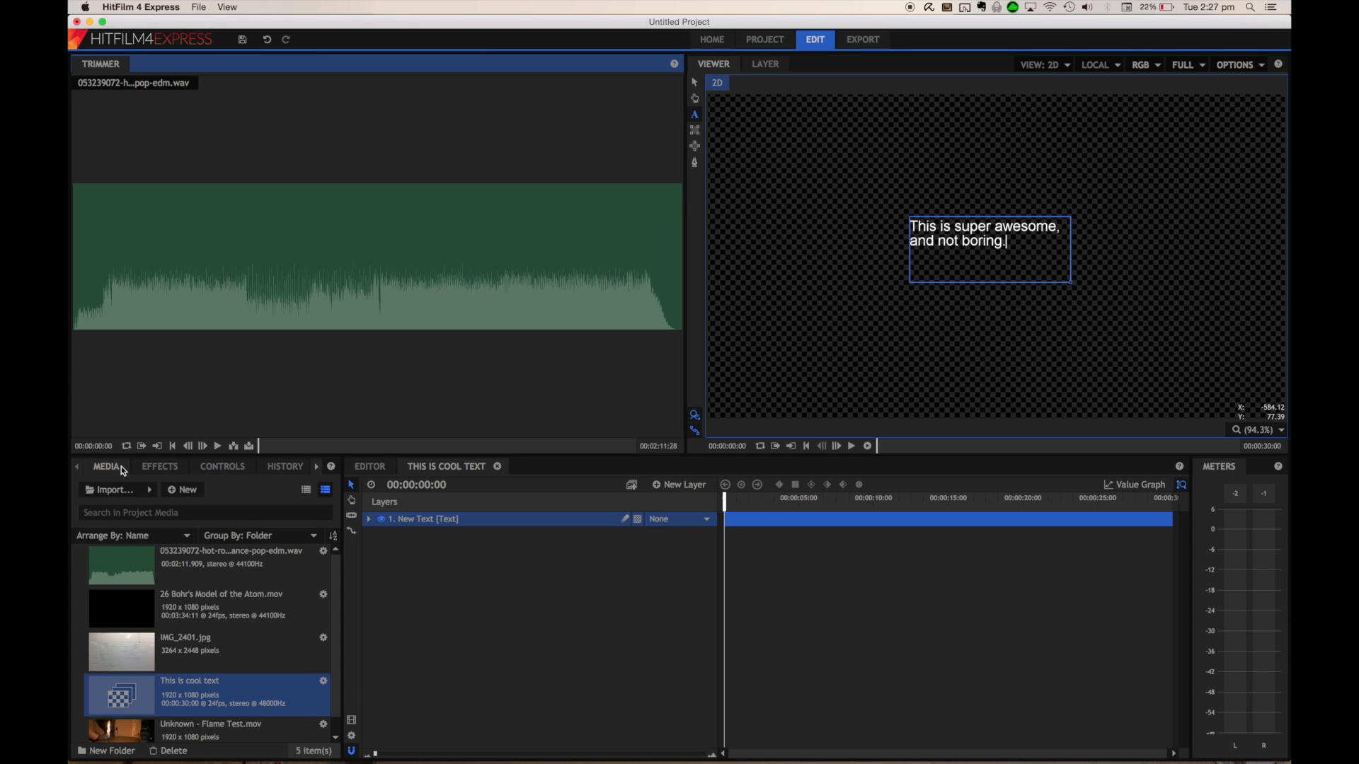
{"action": "left_click", "coordinate": [317, 467]}
{"action": "left_click", "coordinate": [288, 467]}
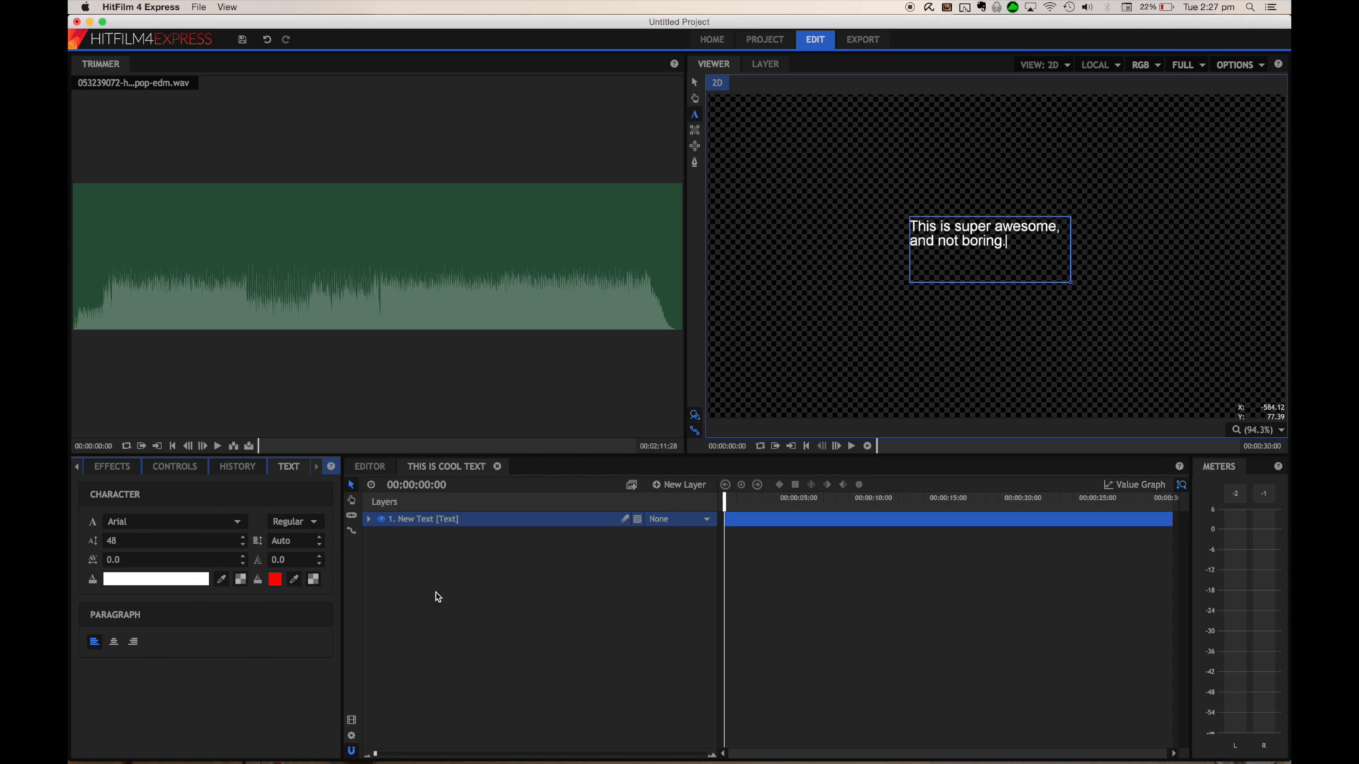
{"action": "left_click", "coordinate": [115, 644]}
{"action": "left_click_drag", "start_coordinate": [1008, 242], "coordinate": [864, 229]}
{"action": "left_click", "coordinate": [113, 644]}
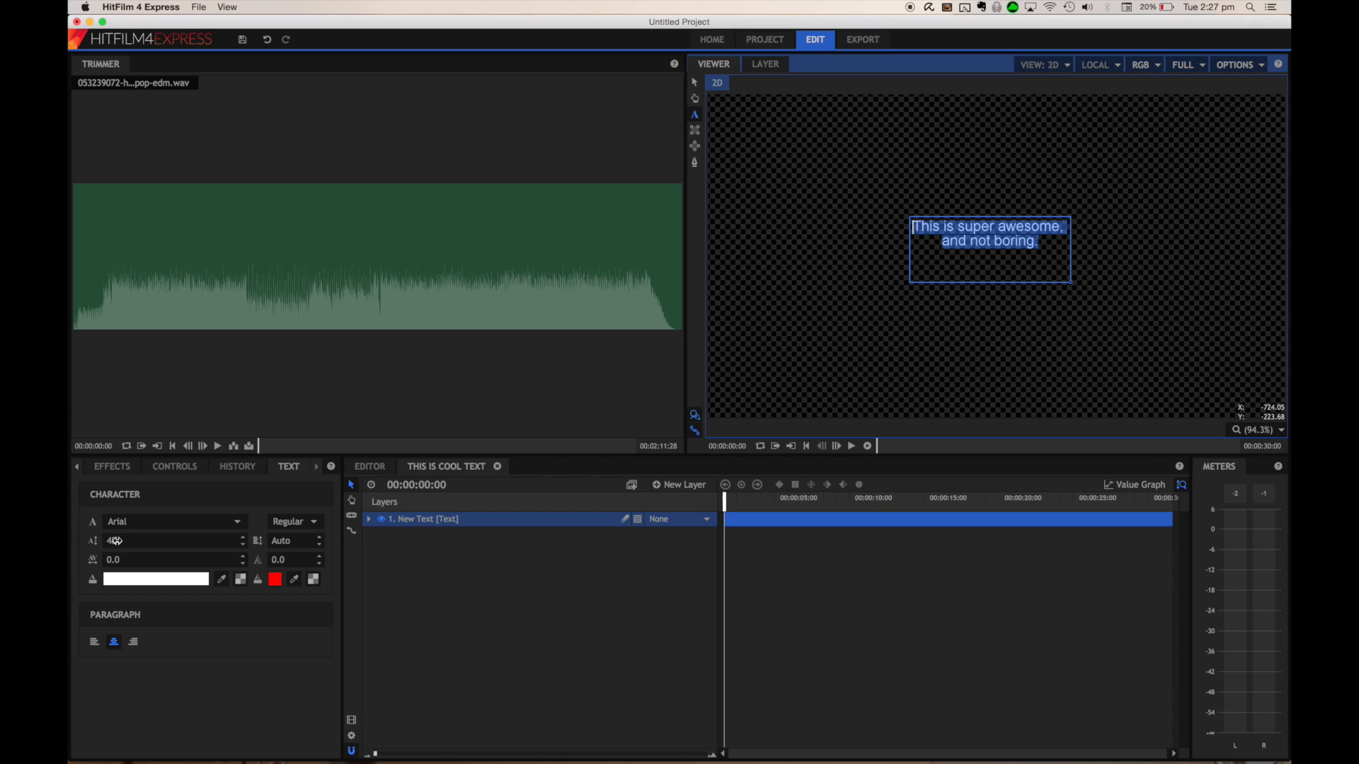
Set the text size to 70 and the font to Arial Black
{"action": "left_click", "coordinate": [159, 541]}
{"action": "type", "text": "70"}
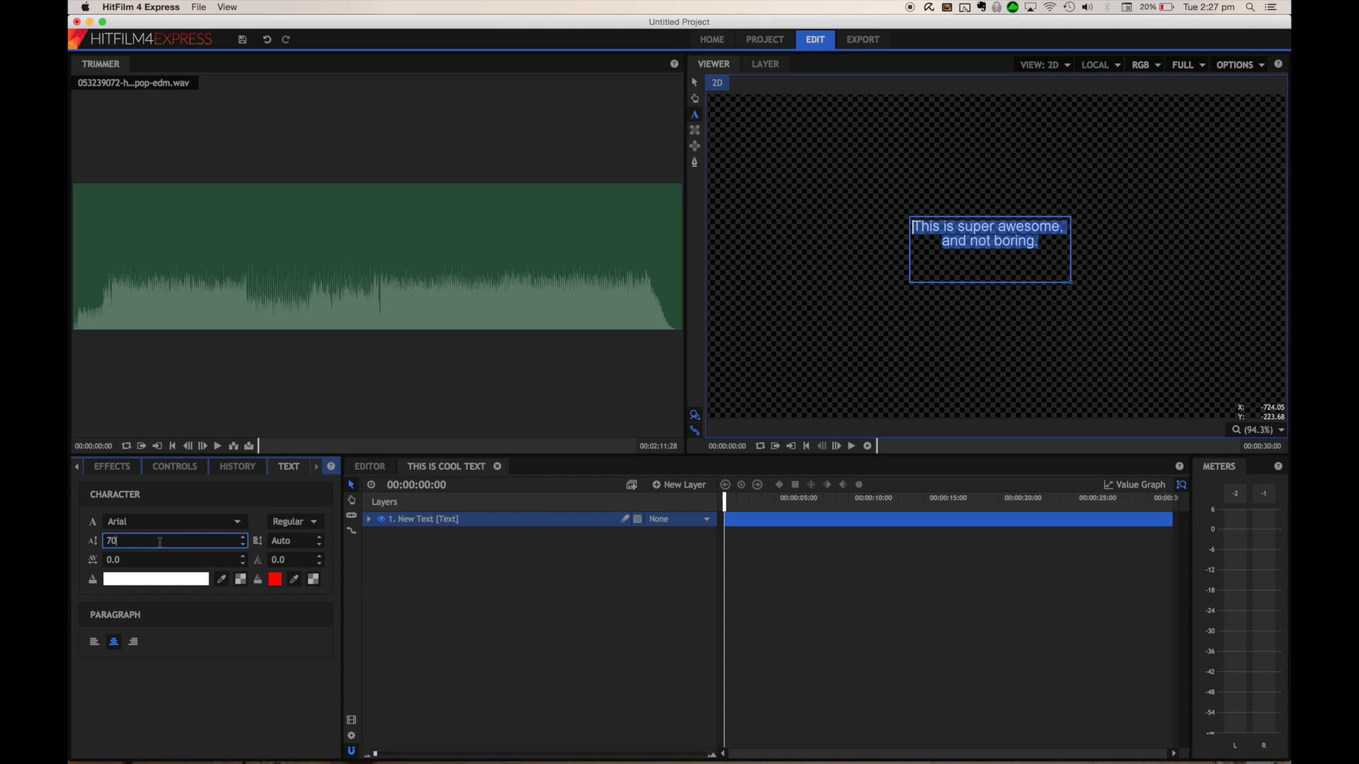
{"action": "key", "text": "Return"}
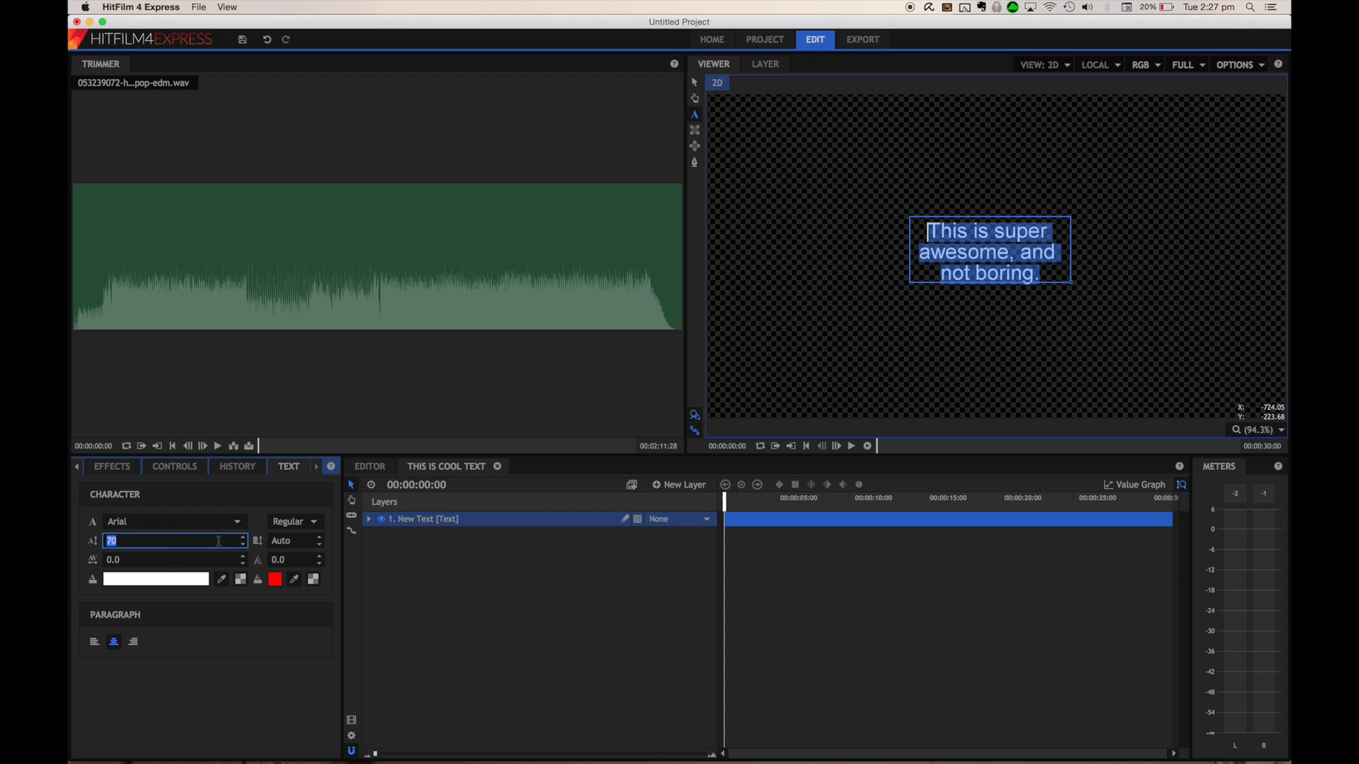
{"action": "left_click", "coordinate": [237, 521]}
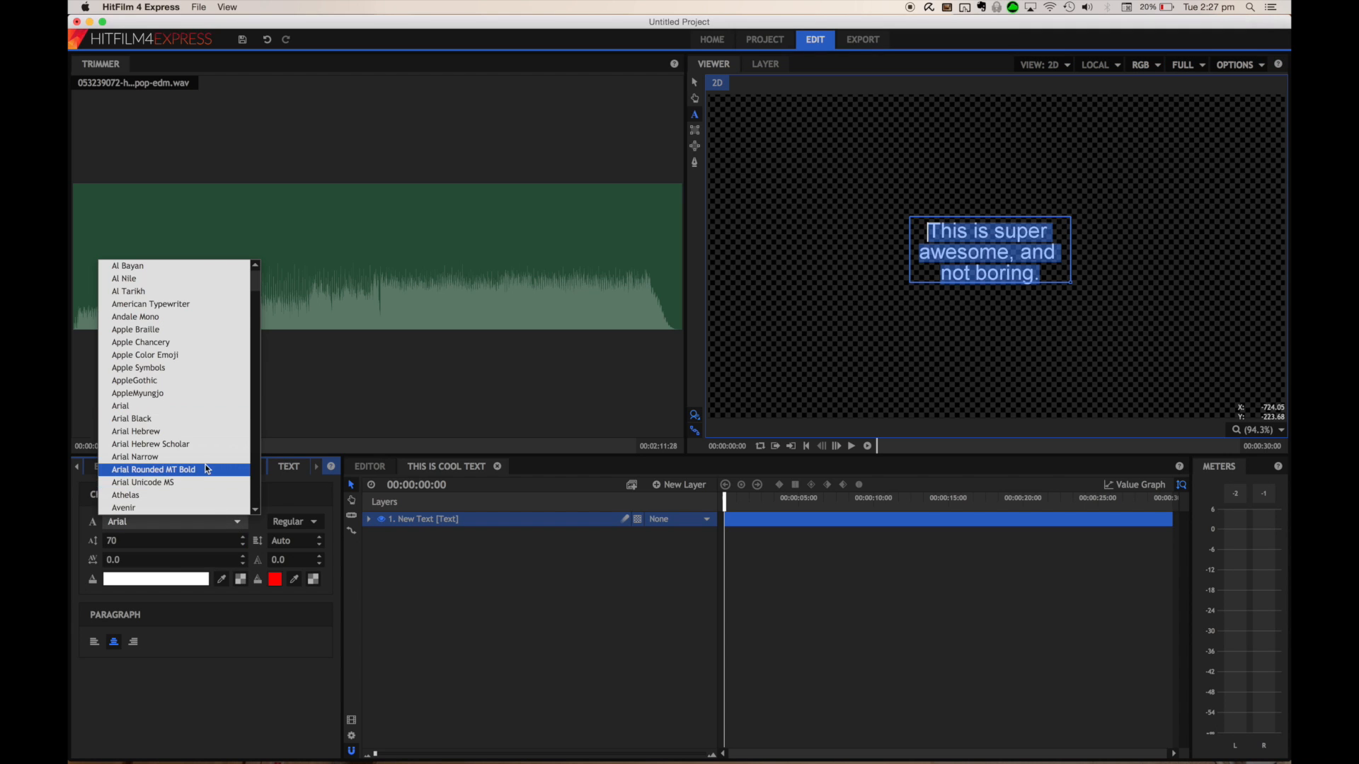
{"action": "left_click", "coordinate": [167, 415]}
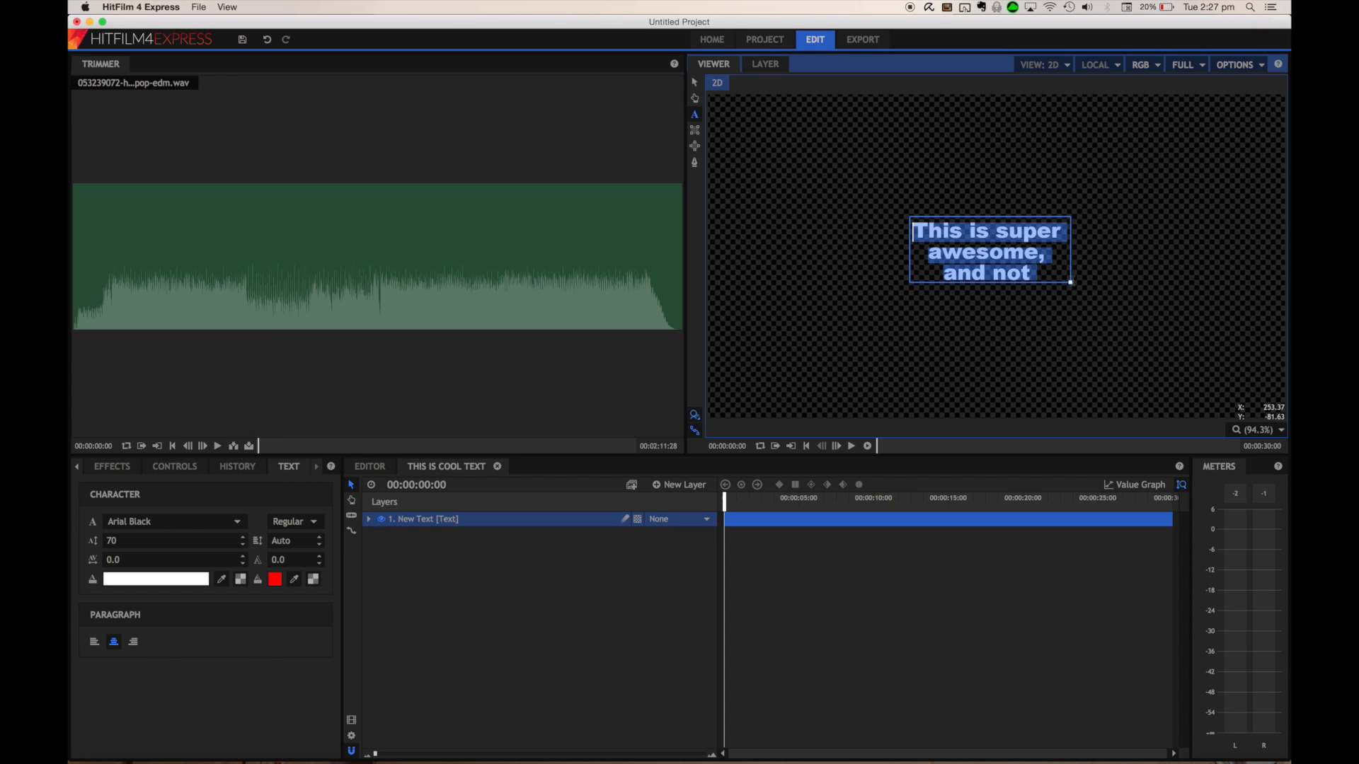
Enlarge the text box so the whole sentence fits
{"action": "left_click", "coordinate": [1140, 354]}
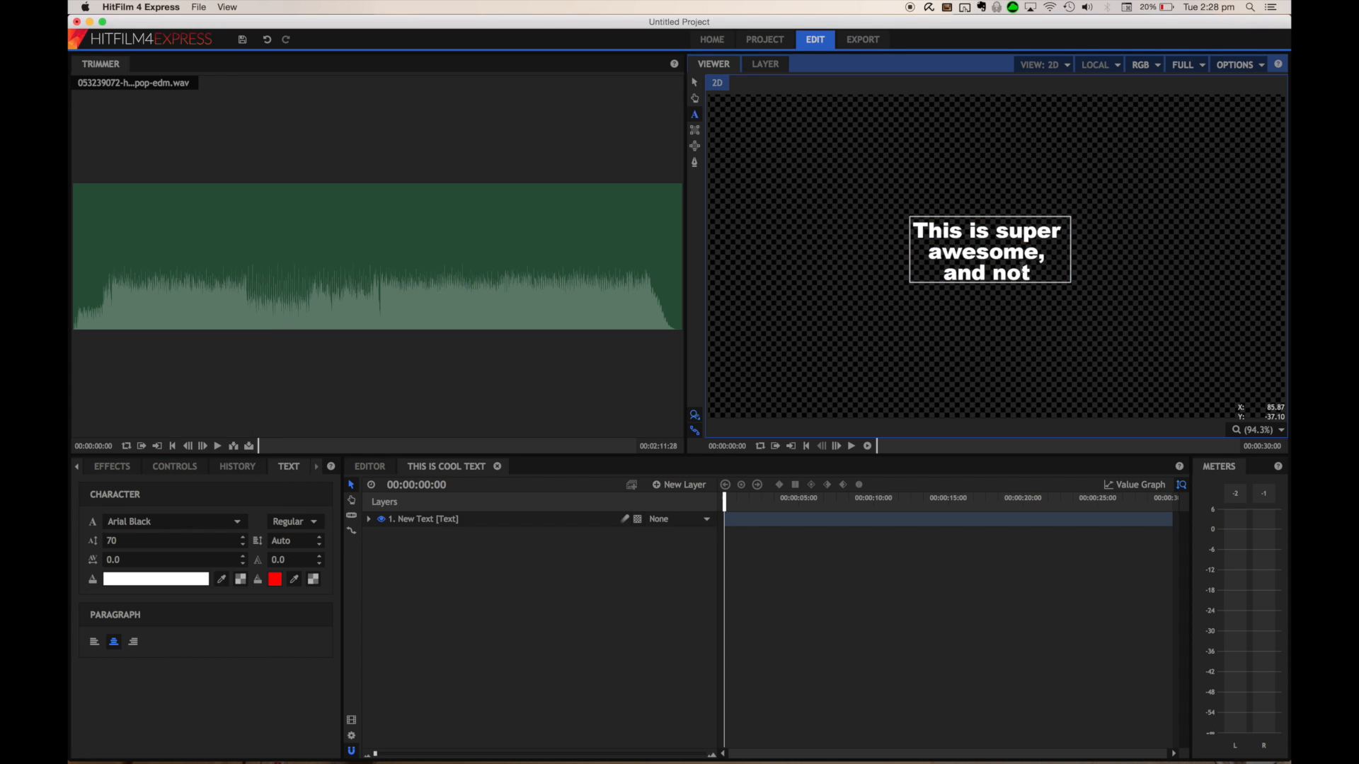
{"action": "left_click", "coordinate": [1041, 273]}
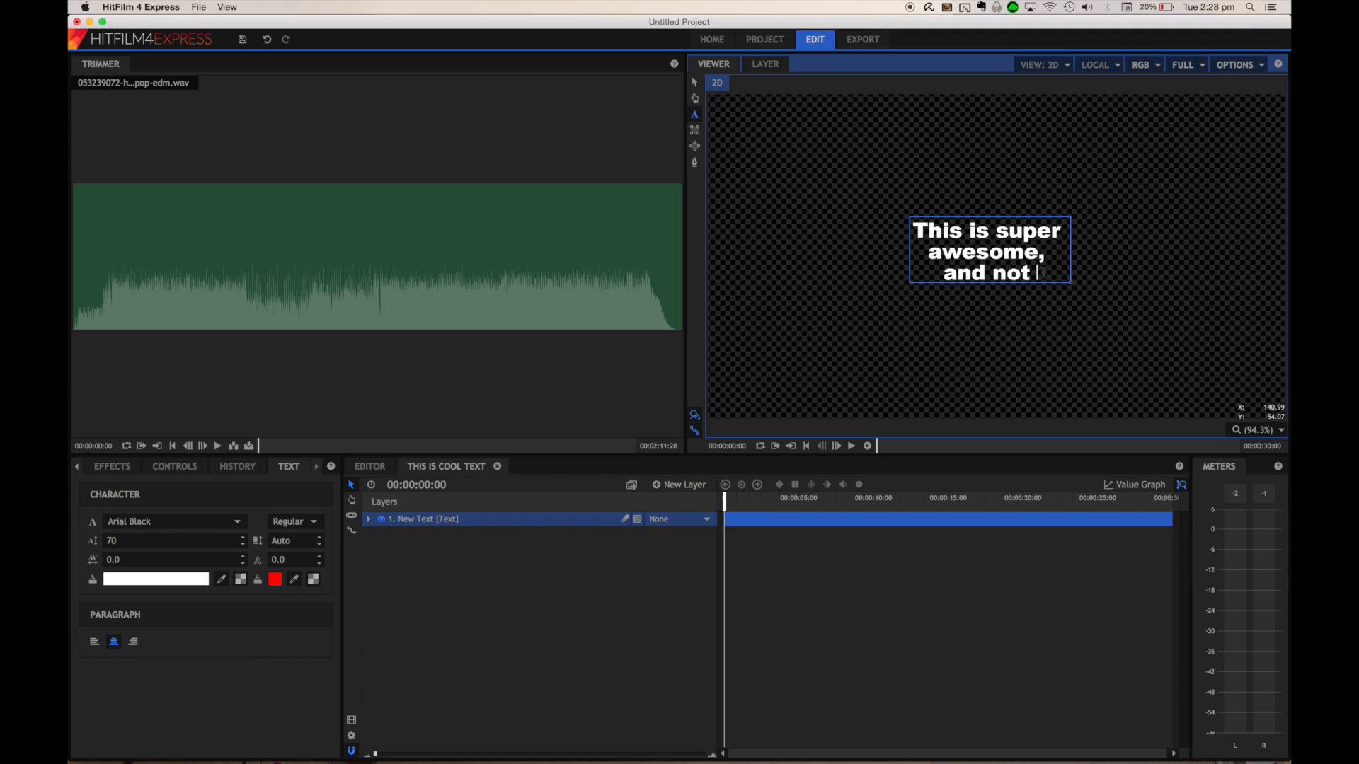
{"action": "left_click_drag", "start_coordinate": [1069, 280], "coordinate": [1119, 309]}
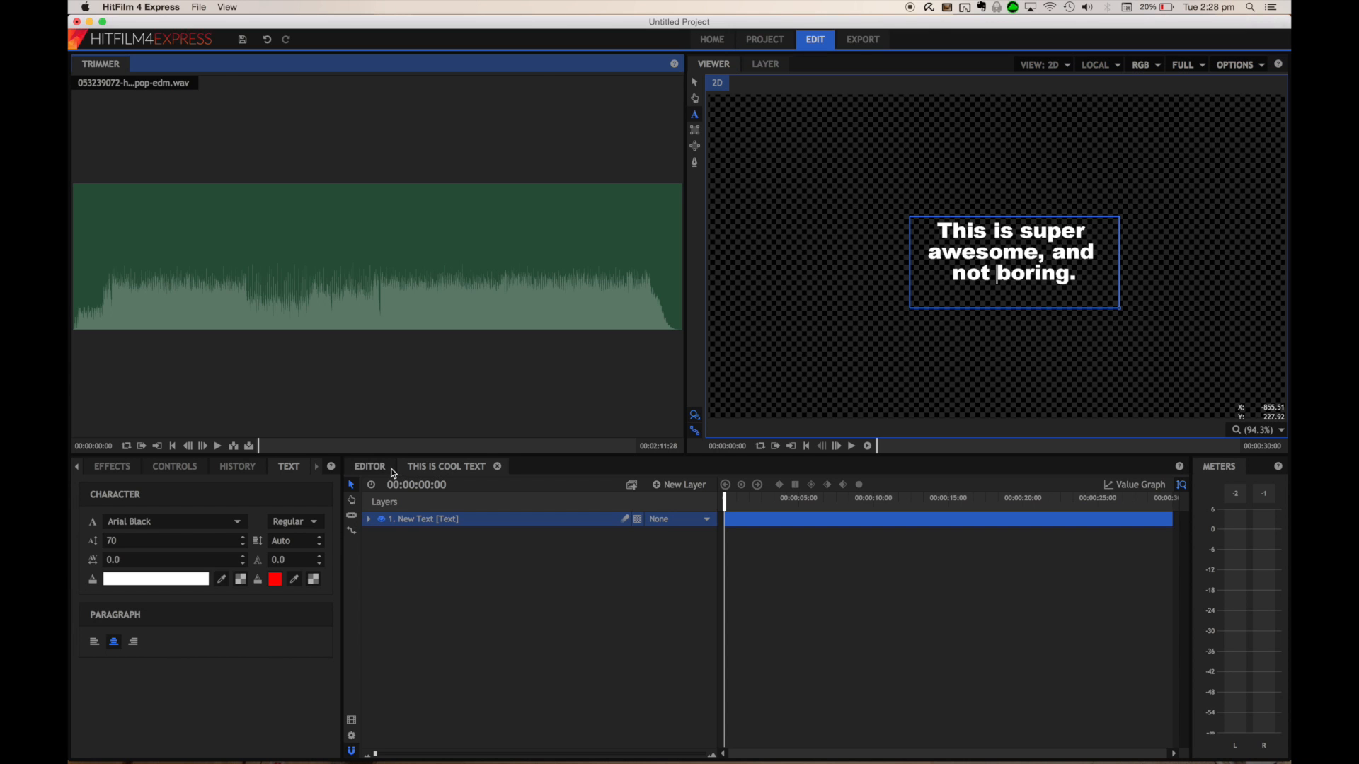
Place the "This is cool text" composite shot on Video 2 at about the one-minute mark
{"action": "left_click", "coordinate": [370, 468]}
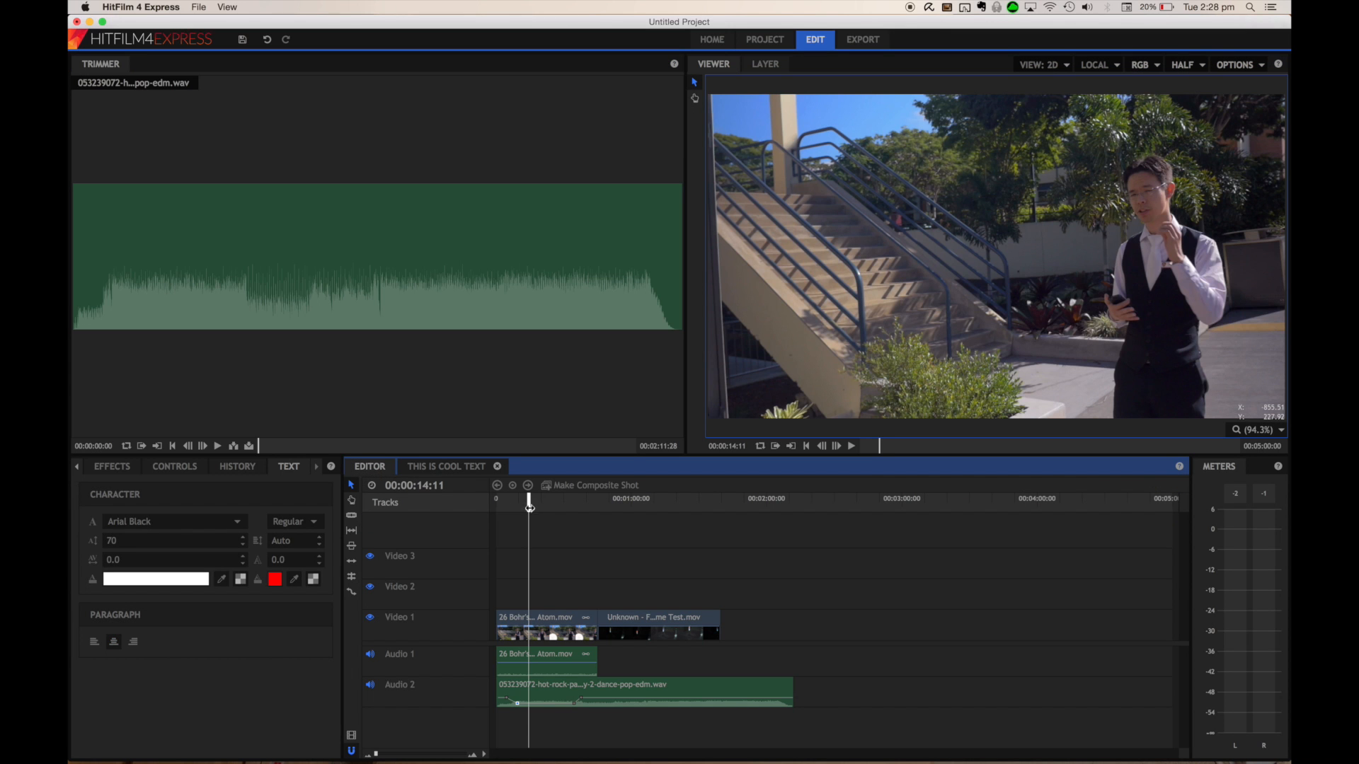
{"action": "left_click", "coordinate": [93, 468]}
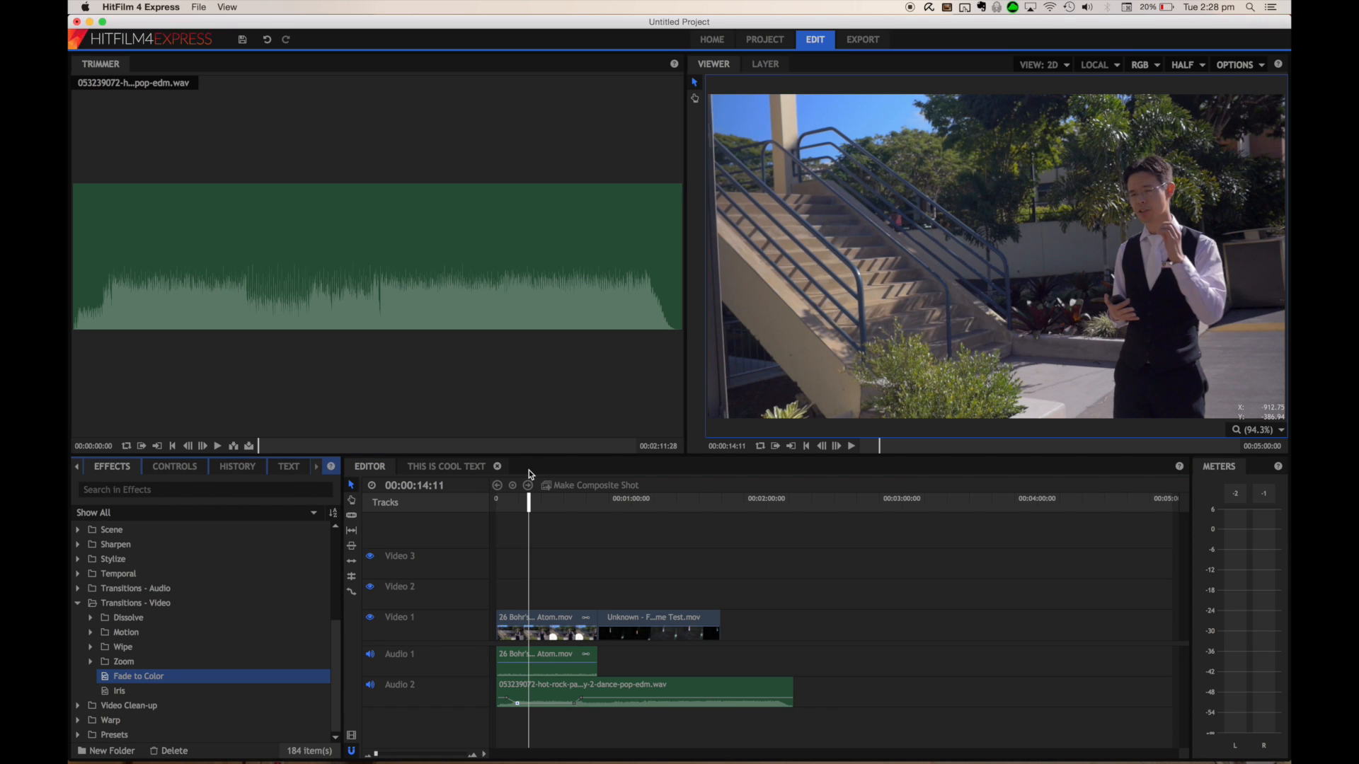
{"action": "left_click", "coordinate": [77, 466]}
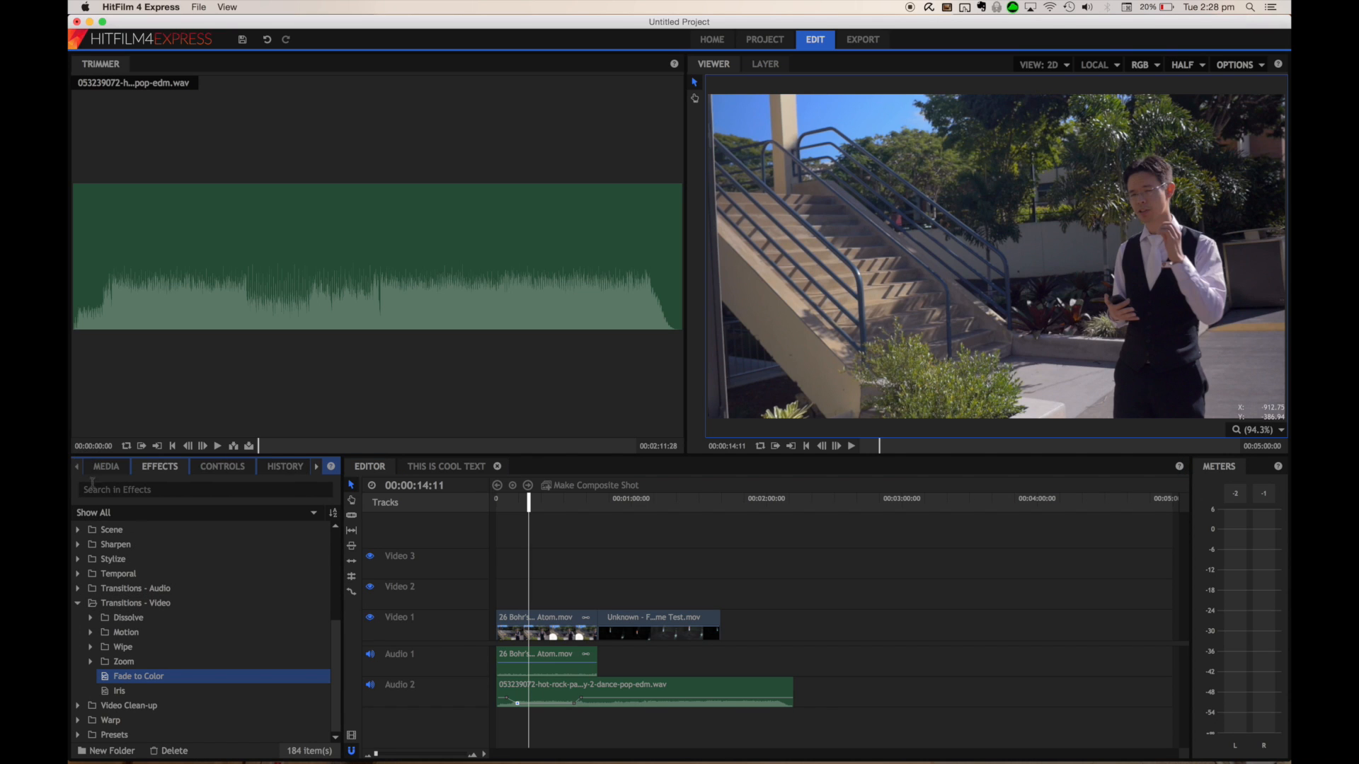
{"action": "left_click", "coordinate": [596, 654]}
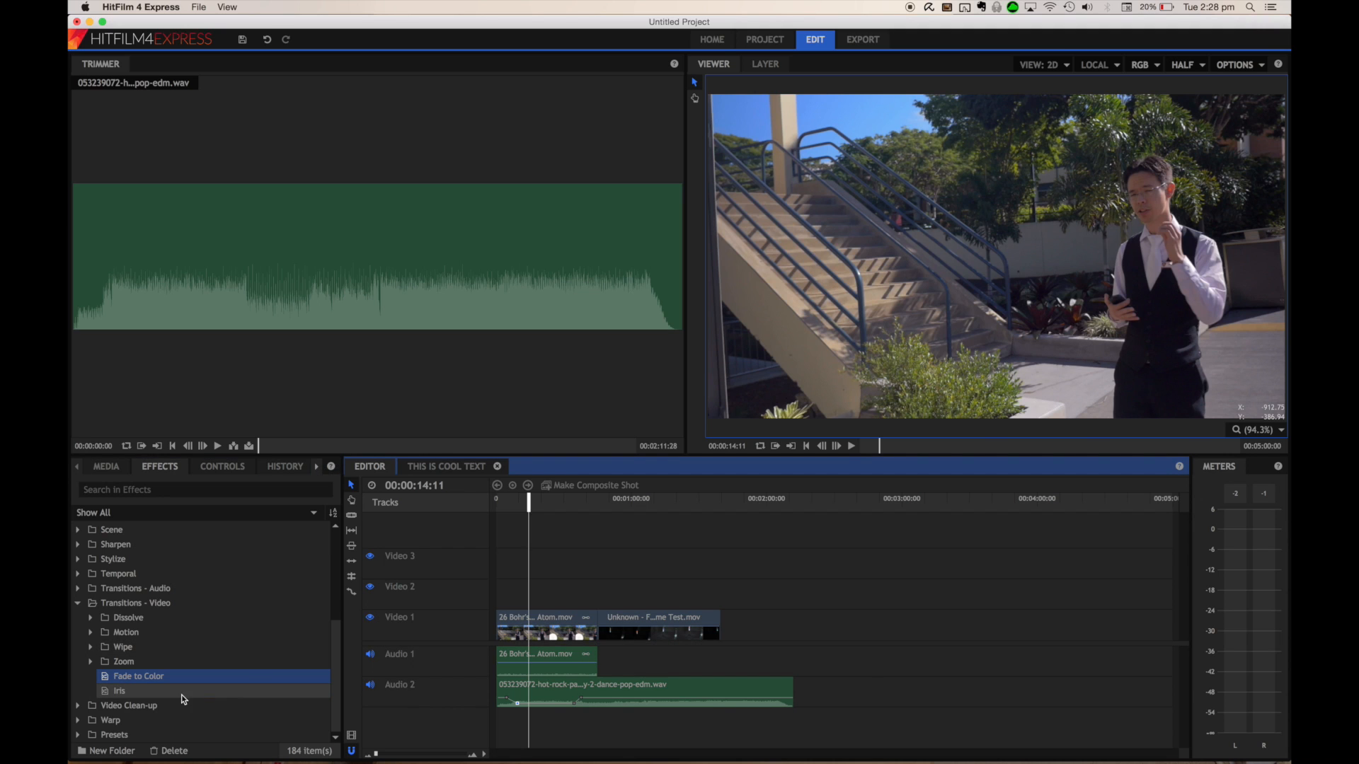
{"action": "left_click", "coordinate": [106, 467]}
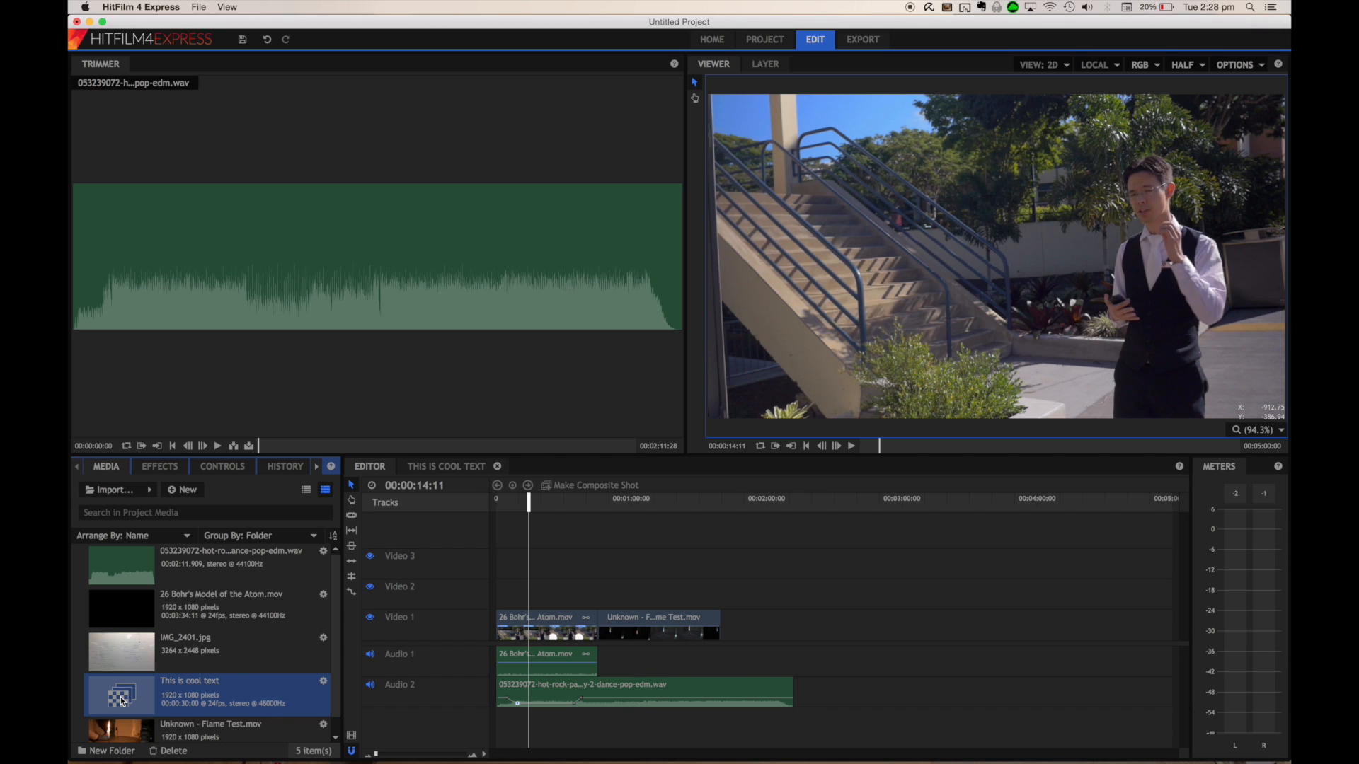
{"action": "left_click_drag", "start_coordinate": [122, 700], "coordinate": [628, 592]}
Play back the timeline from the one-minute mark to preview the text over the flame test clip
{"action": "left_click", "coordinate": [622, 508]}
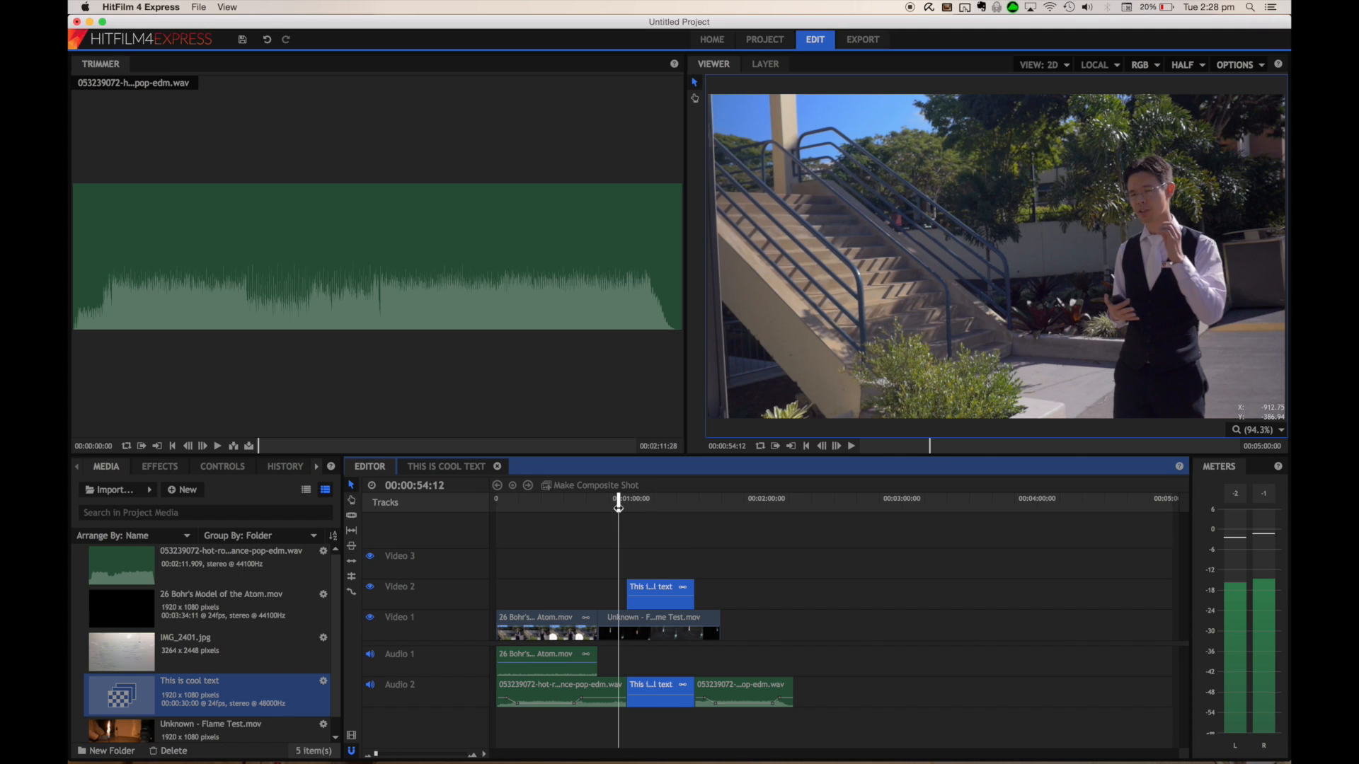
{"action": "left_click", "coordinate": [622, 509]}
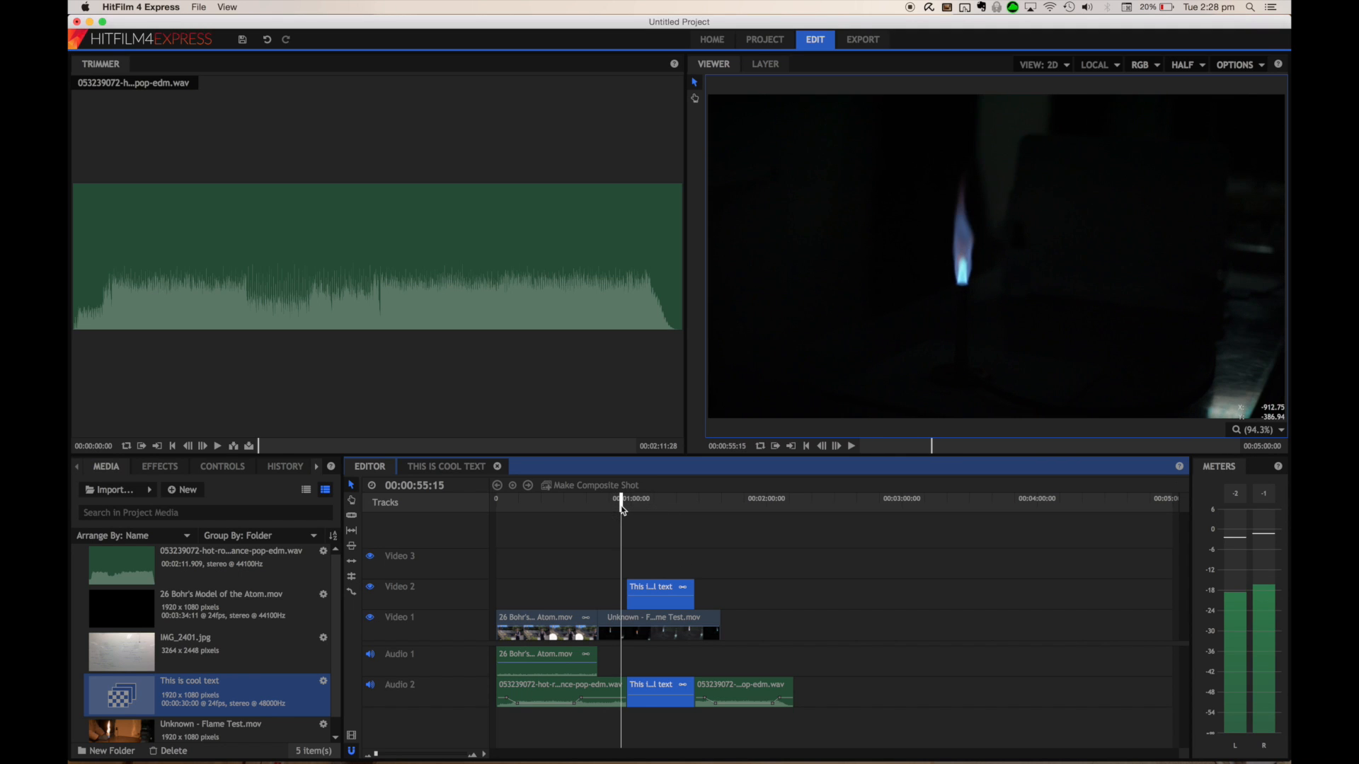
{"action": "key", "text": "space"}
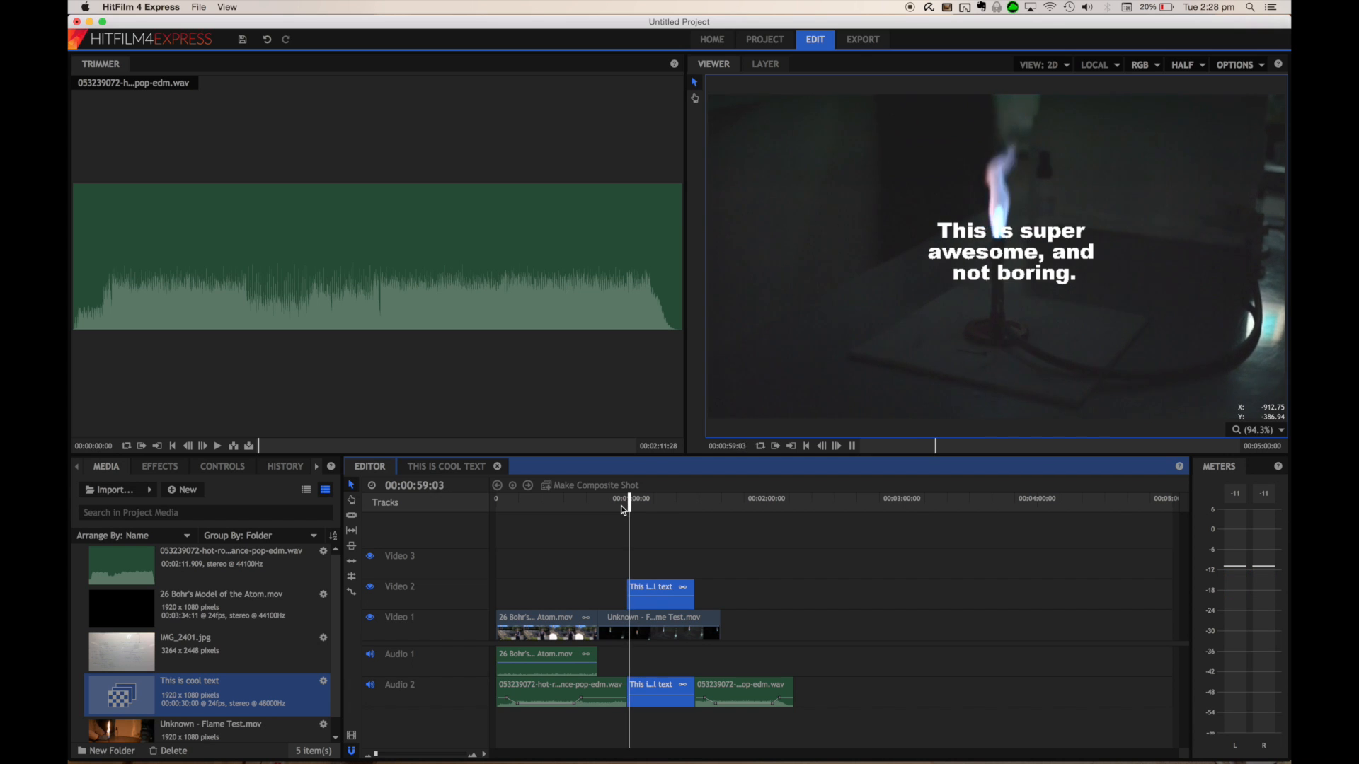
Stop playback, try to trim the text clip on Video 2, and undo the edit
{"action": "key", "text": "space"}
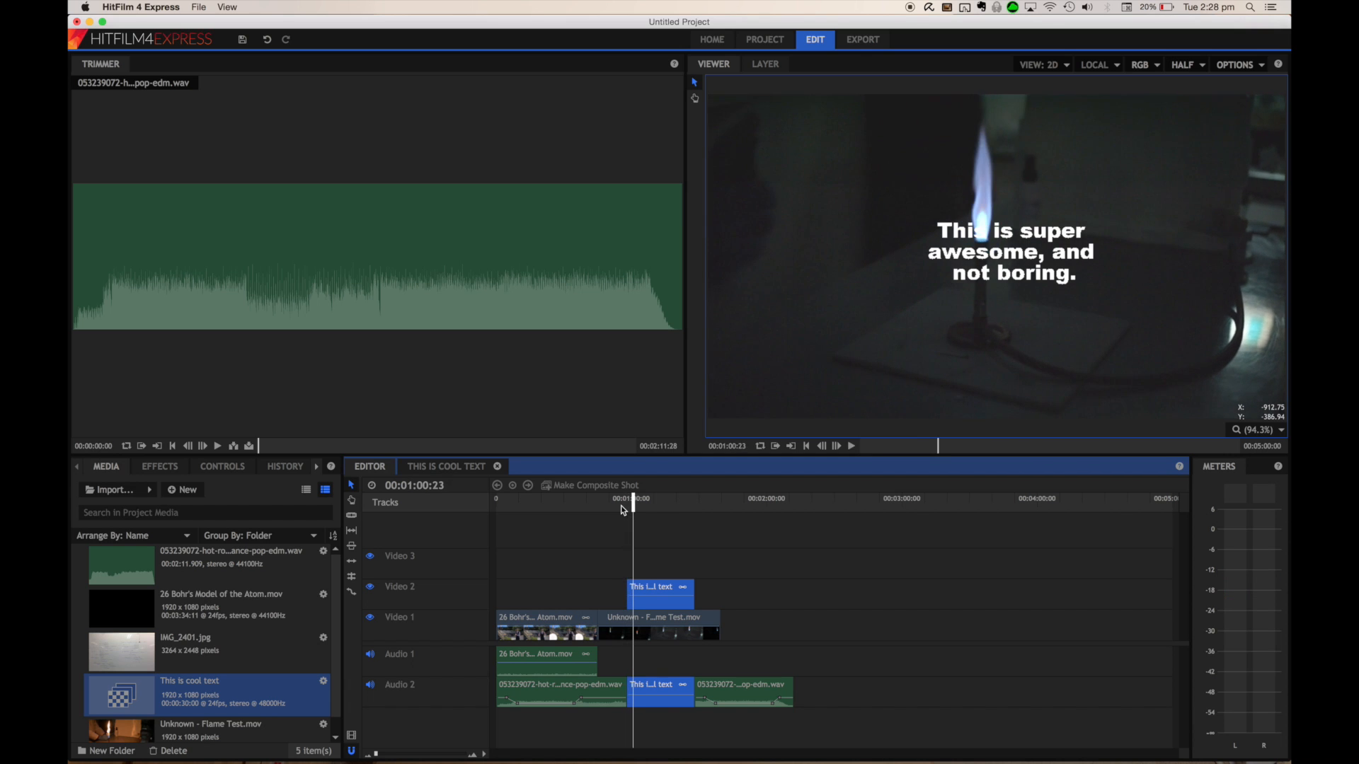
{"action": "left_click", "coordinate": [691, 600]}
{"action": "left_click_drag", "start_coordinate": [692, 600], "coordinate": [650, 600]}
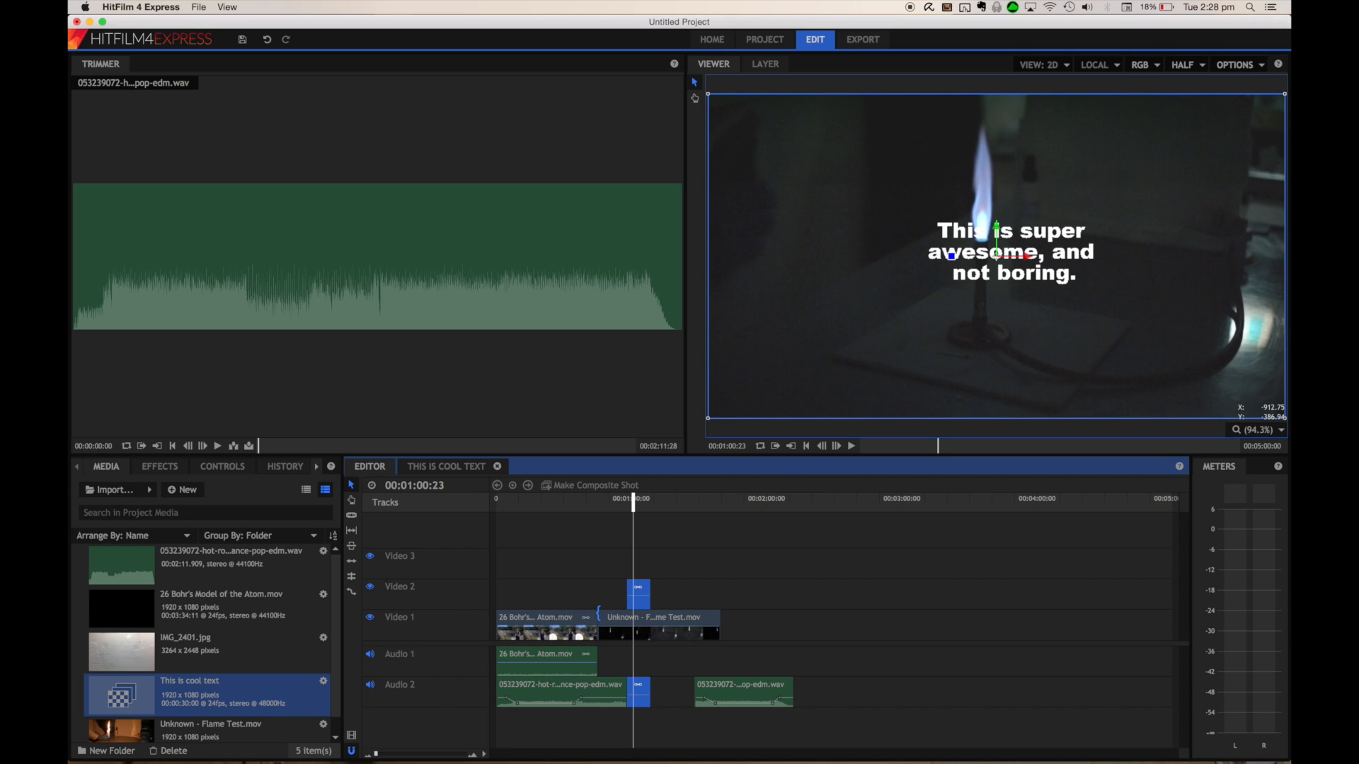
{"action": "key", "text": "super+z"}
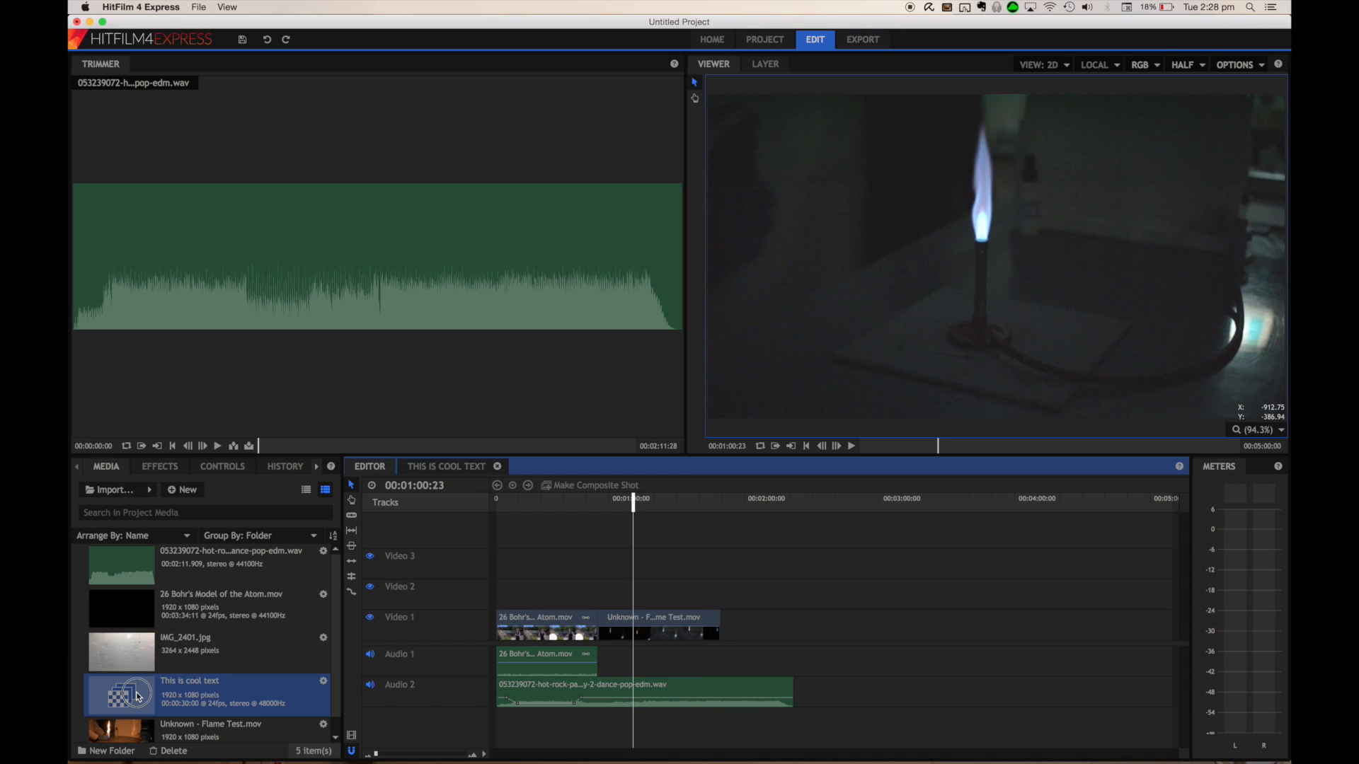
Place the "This is cool text" composite shot on Video 3 near 55 seconds and play back from about 52 seconds to preview it
{"action": "left_click_drag", "start_coordinate": [138, 697], "coordinate": [621, 568]}
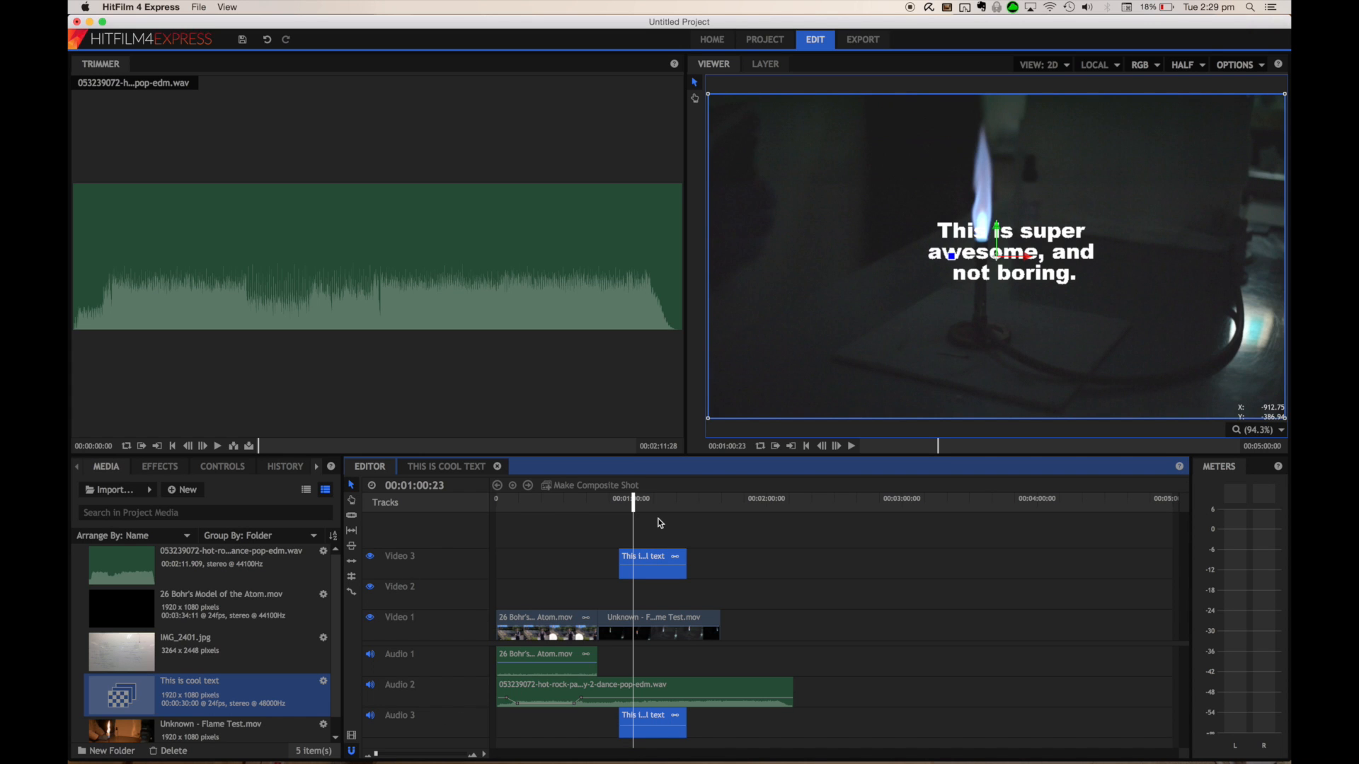
{"action": "left_click_drag", "start_coordinate": [632, 499], "coordinate": [612, 505]}
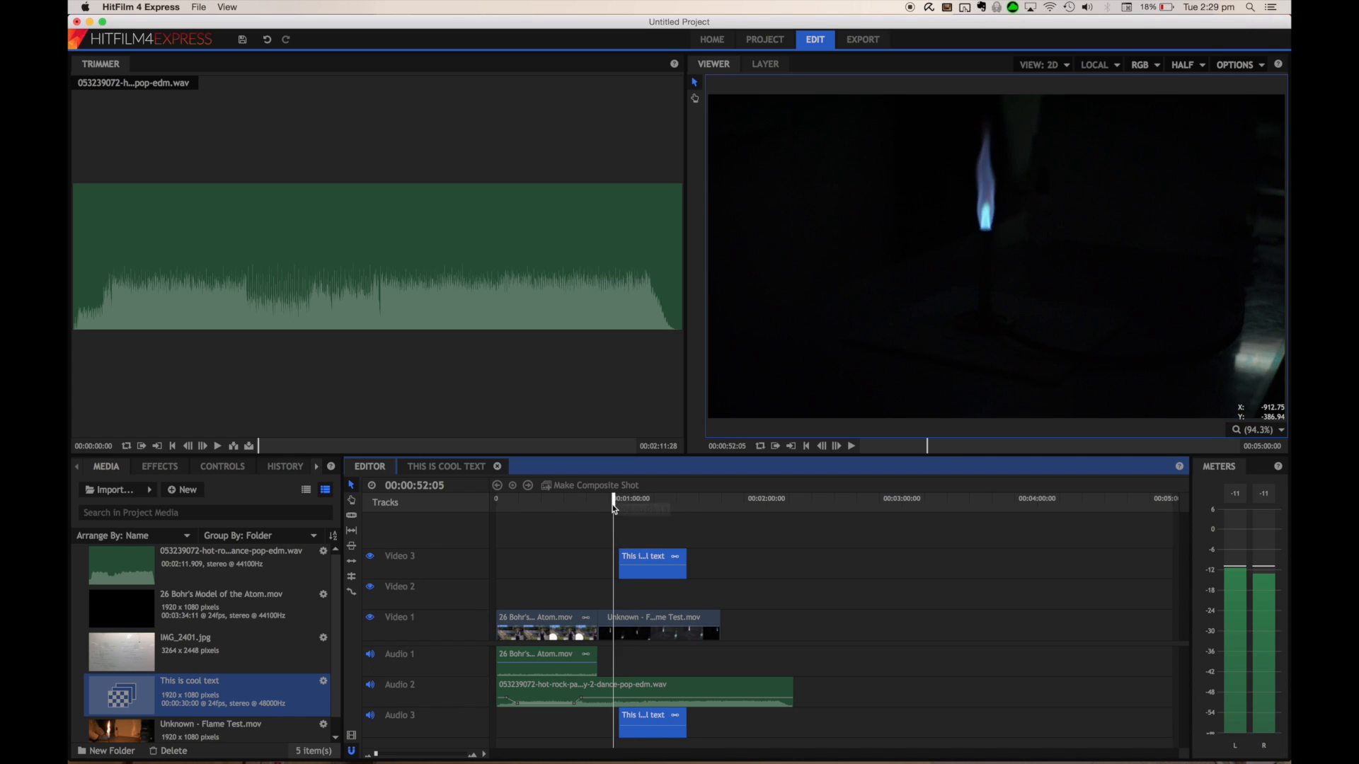
{"action": "key", "text": "space"}
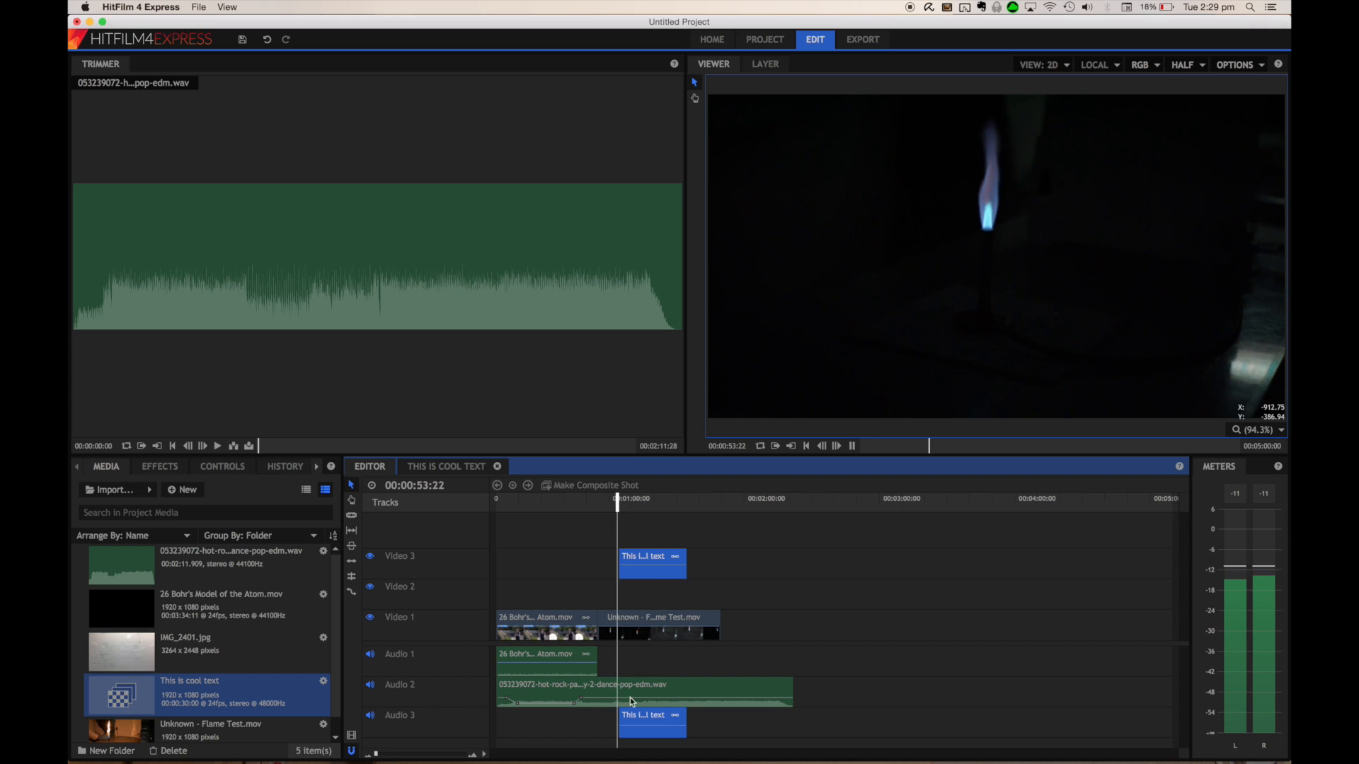
{"action": "key", "text": "space"}
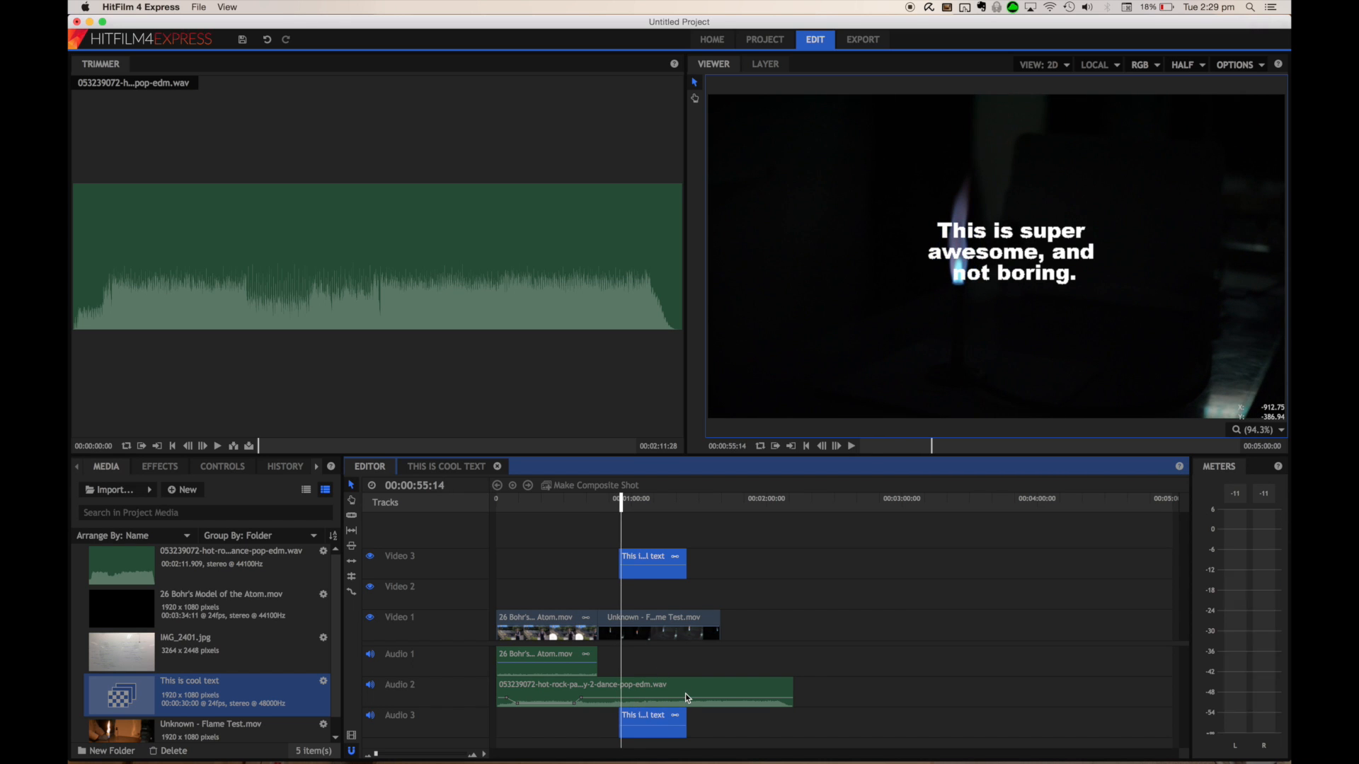
Open the export settings and switch to the Export to File option
{"action": "mouse_move", "coordinate": [437, 750]}
{"action": "left_click", "coordinate": [353, 746]}
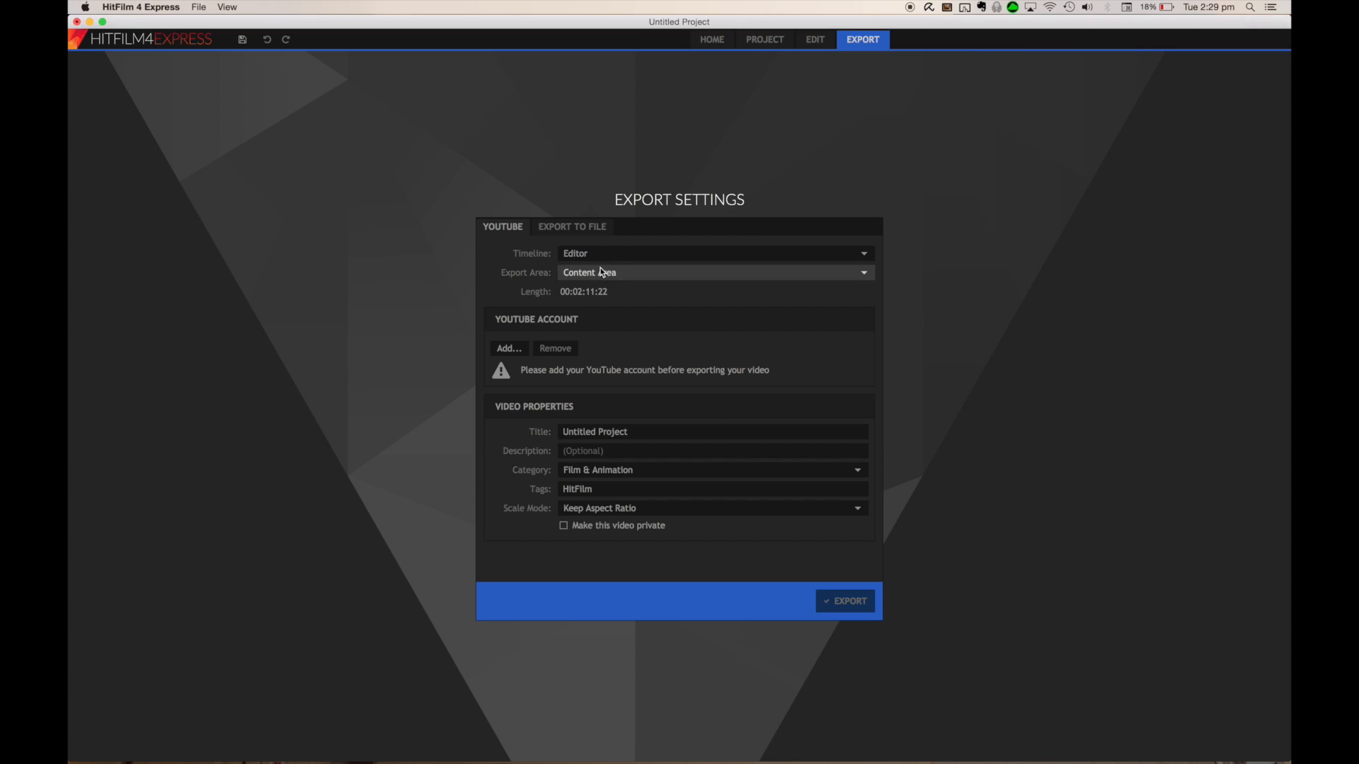
{"action": "left_click", "coordinate": [574, 228]}
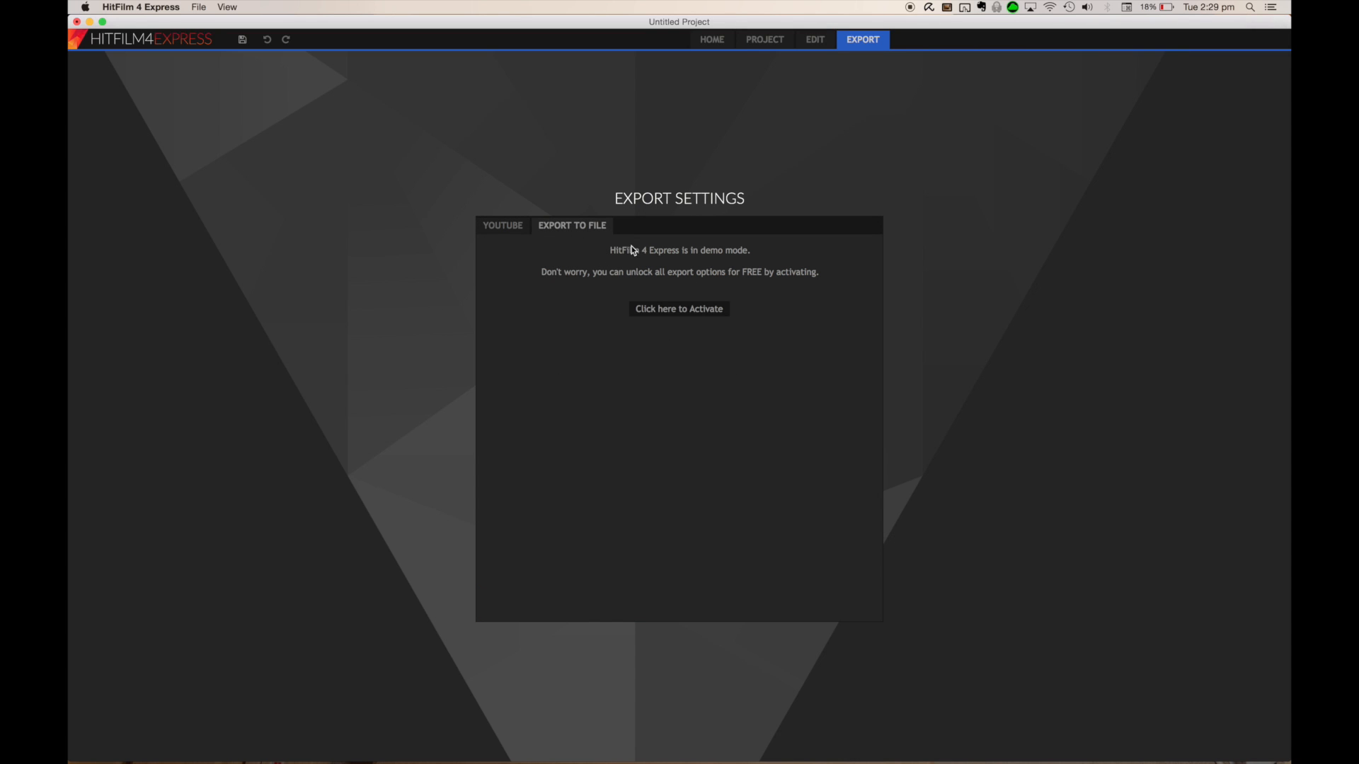